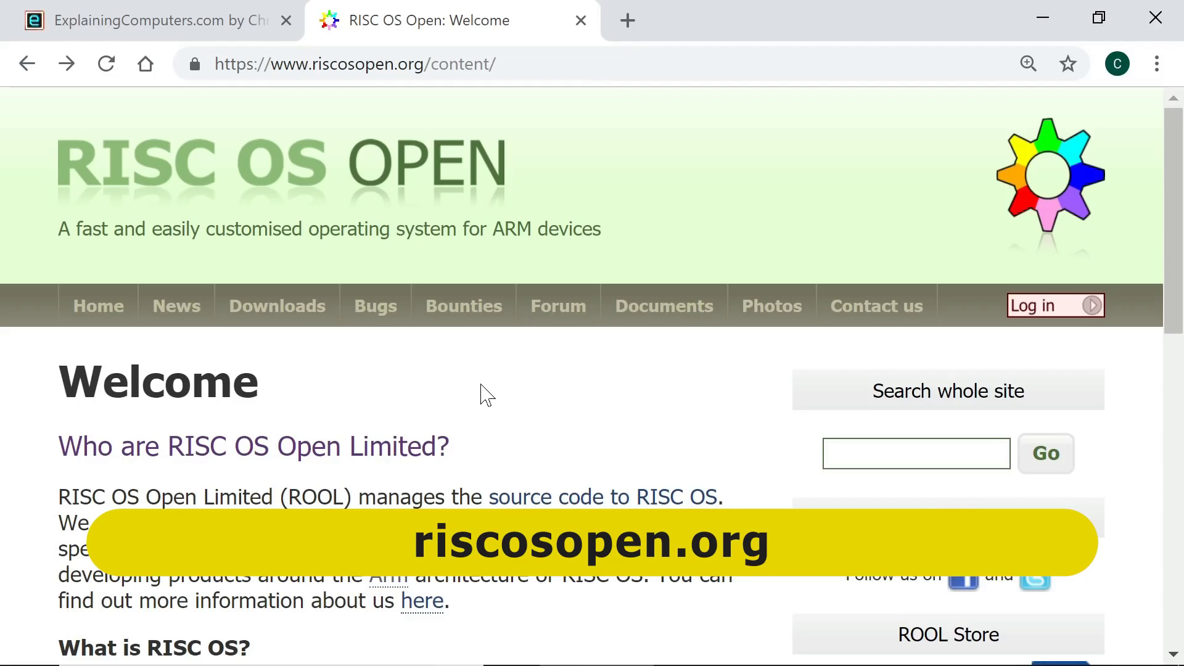
Step: Go to the RISC OS Open Downloads page and its Raspberry Pi section
scroll(488, 395, down, 6)
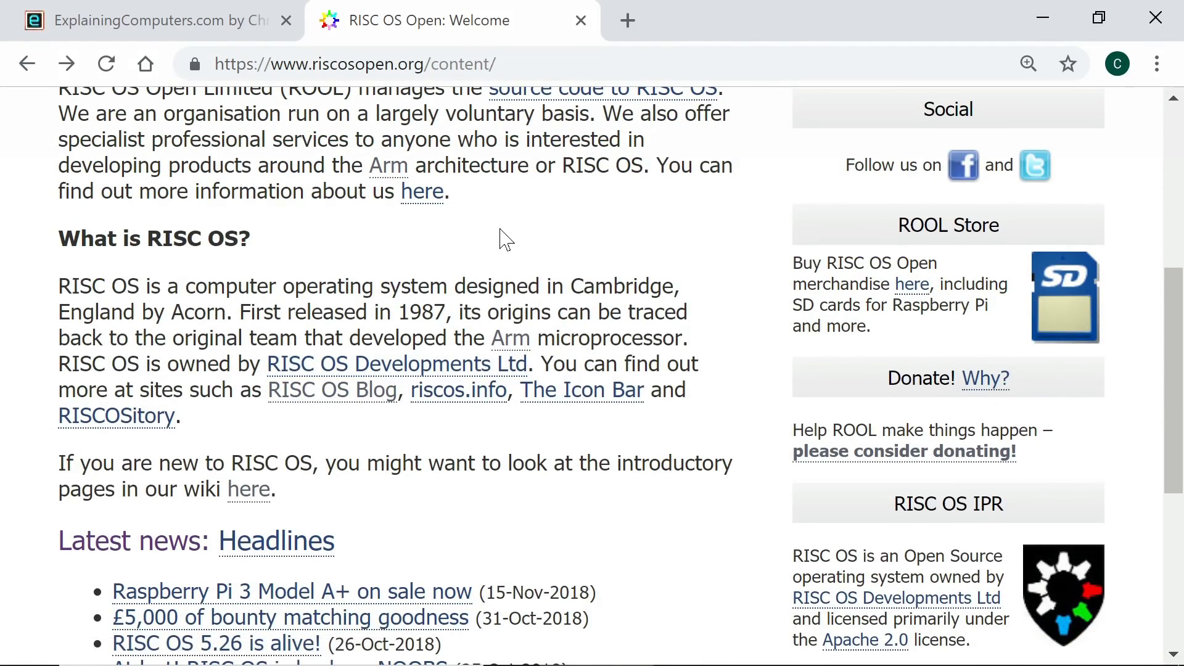
scroll(503, 239, up, 6)
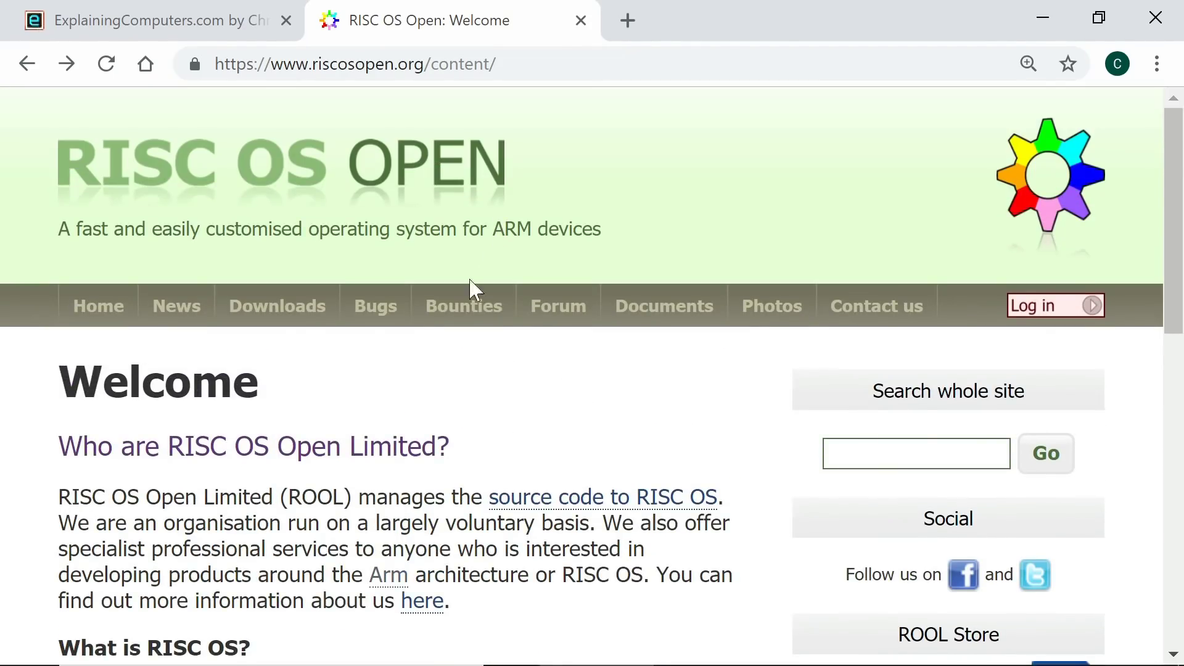
click(282, 309)
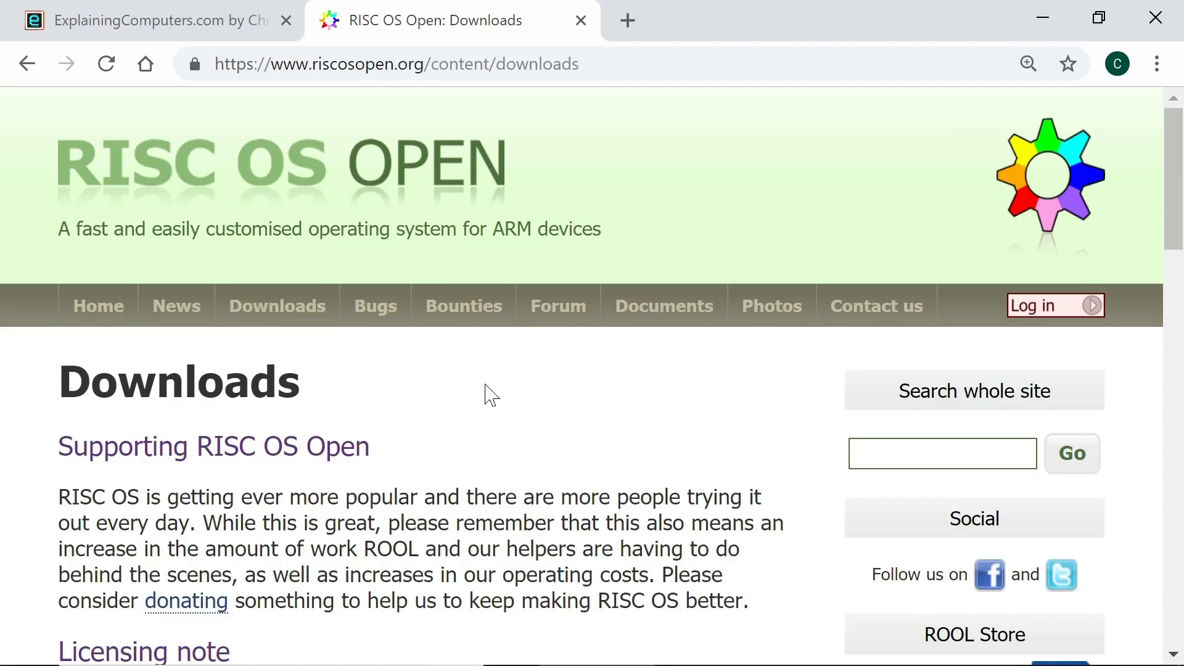
scroll(490, 395, down, 9)
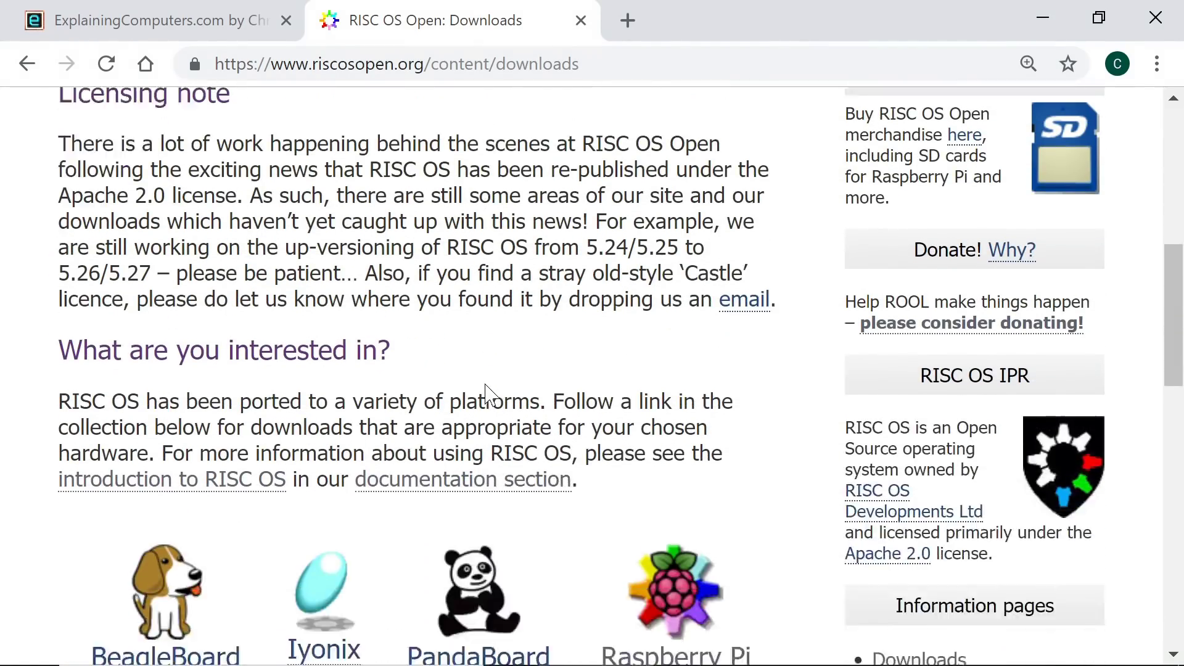
scroll(490, 395, down, 5)
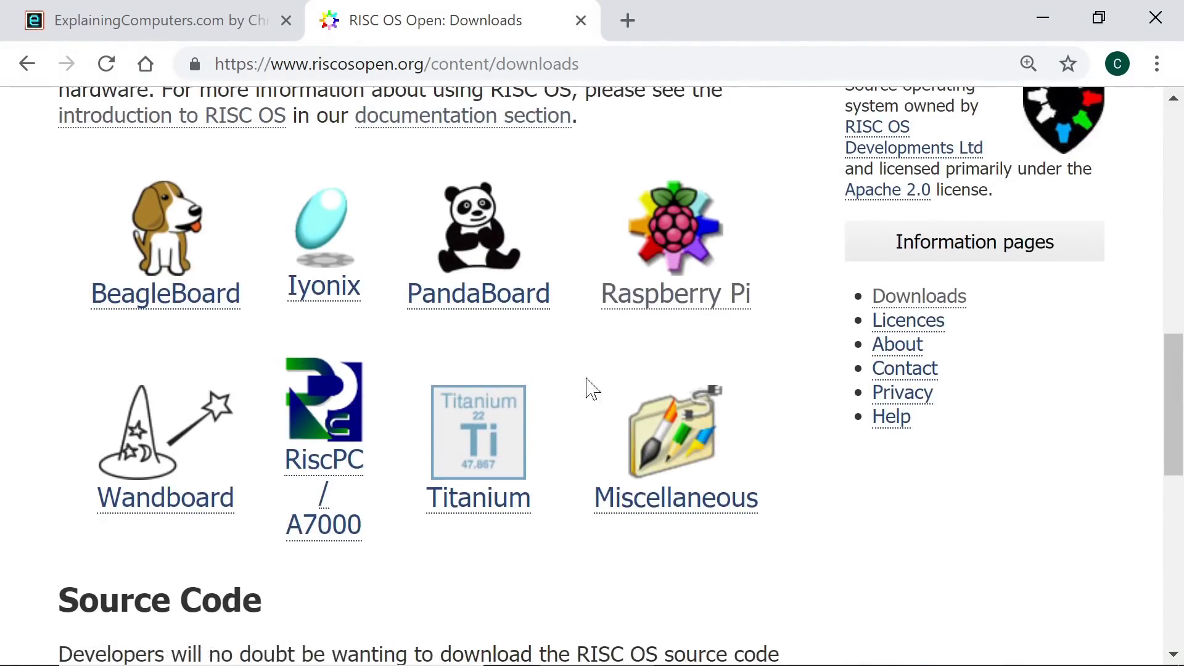
click(670, 264)
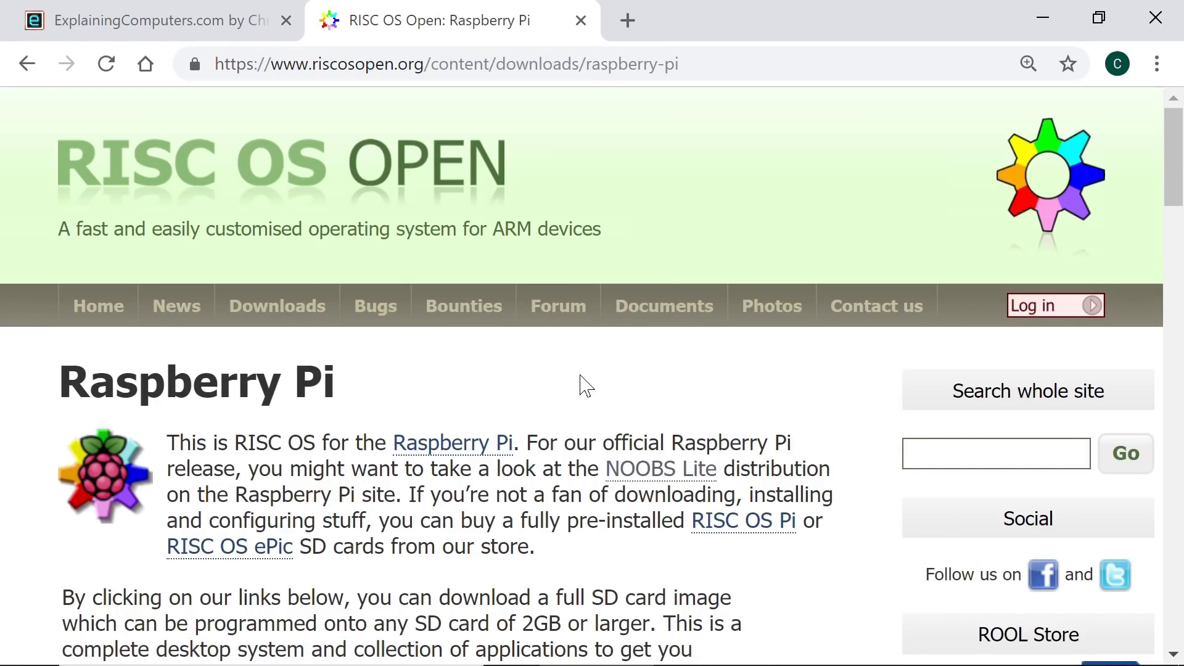
Step: Start downloading the RISC OS Pi image from the Complete SD card images list
scroll(586, 385, down, 9)
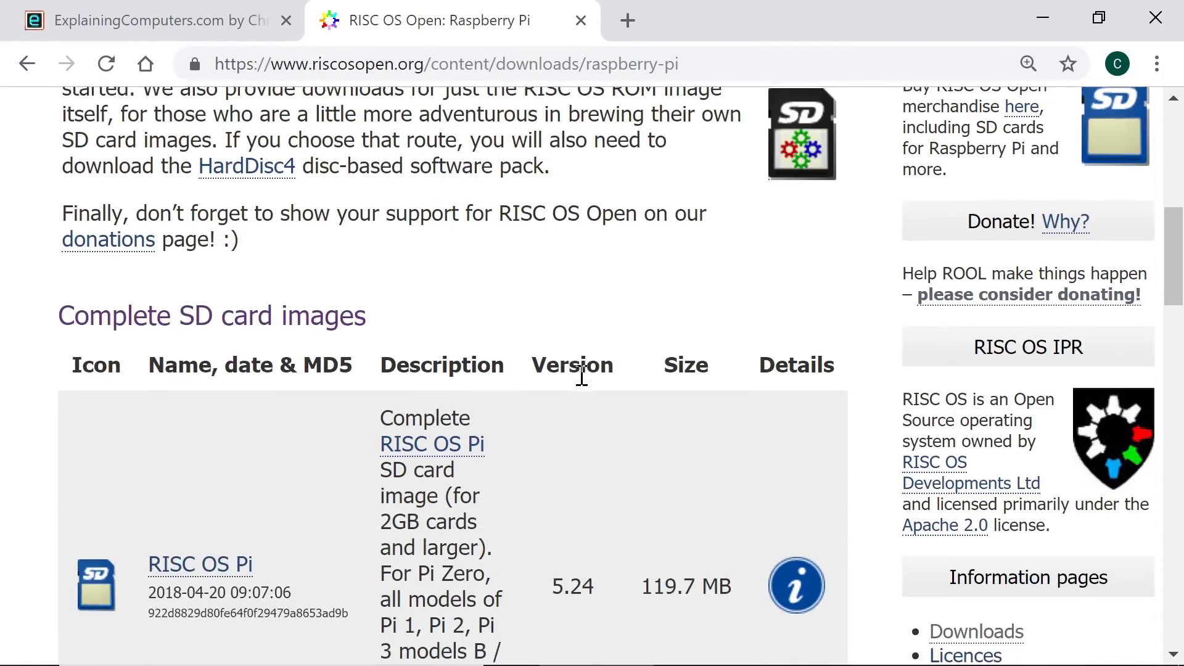
scroll(581, 377, down, 4)
scroll(583, 395, up, 1)
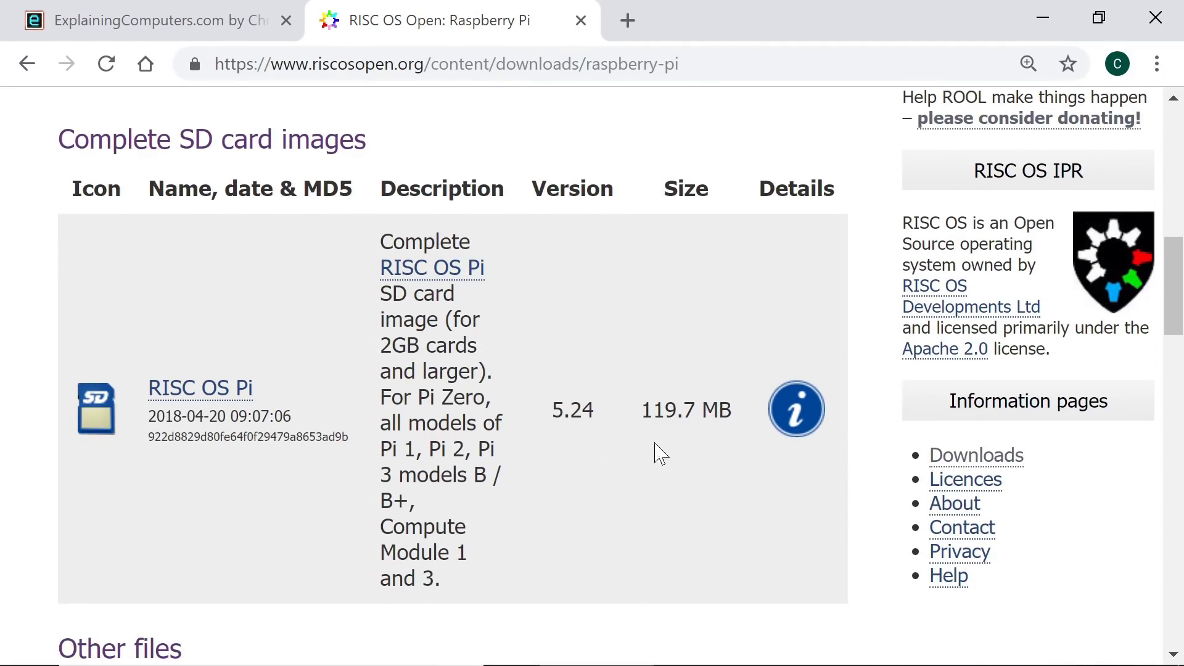
click(199, 395)
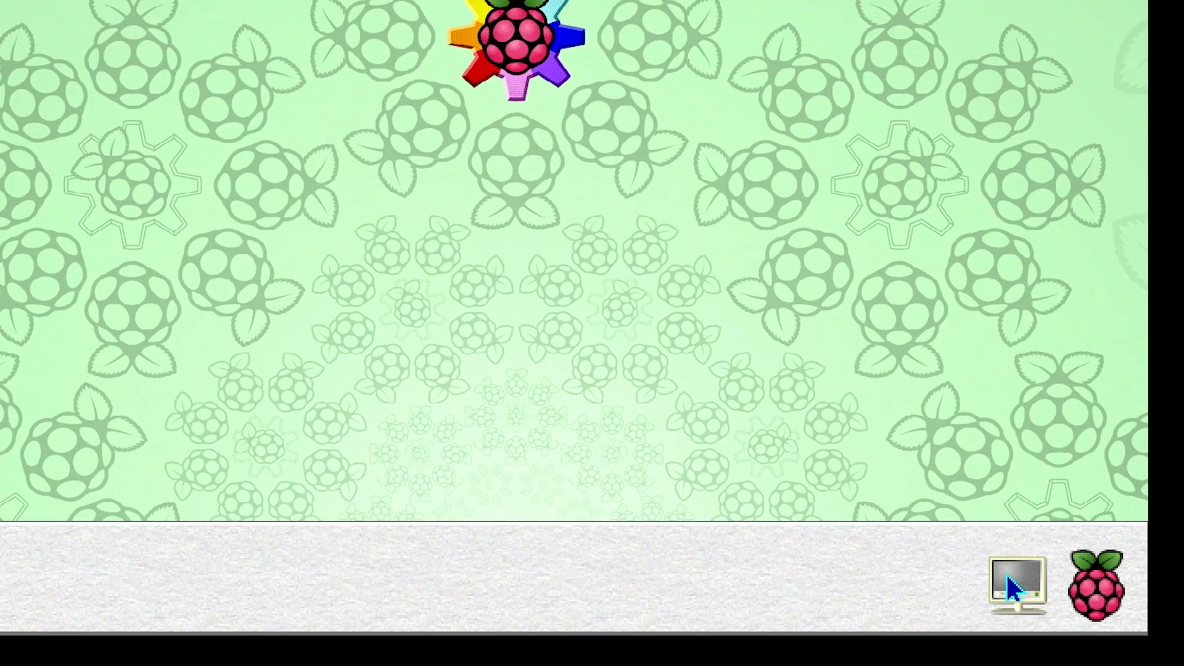
Step: Apply the screen mode X1920 Y1080 C16M EX0 EY0 F50 through the Display icon's Mode entry
middle_click(1007, 575)
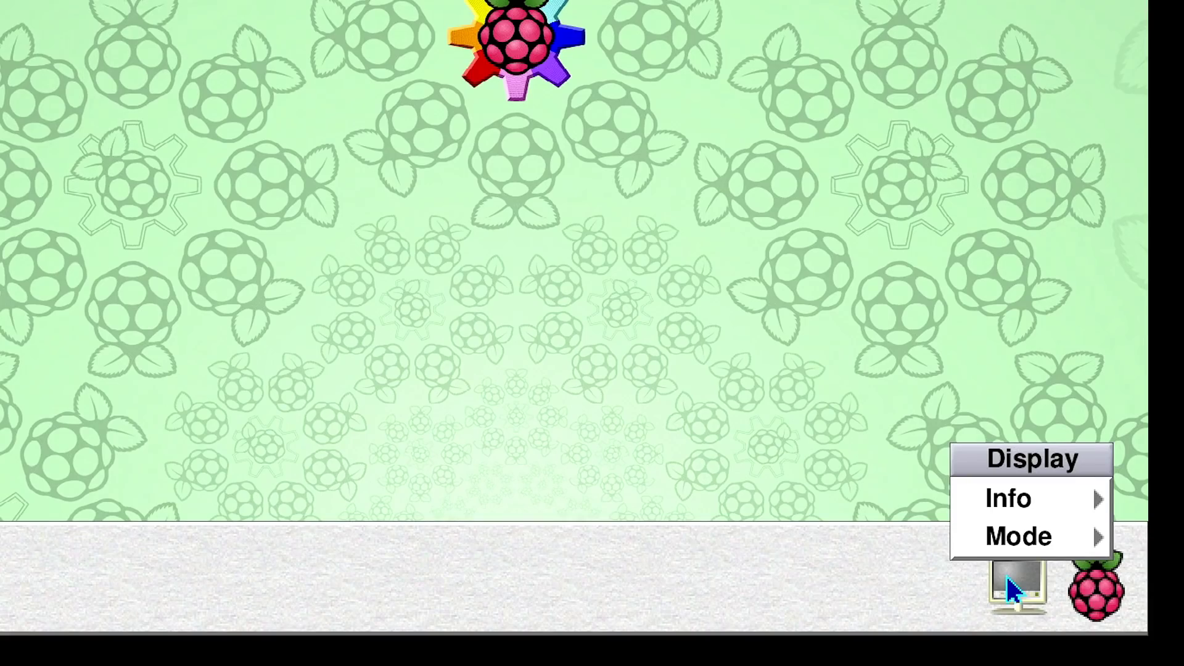
mouse_move(1098, 537)
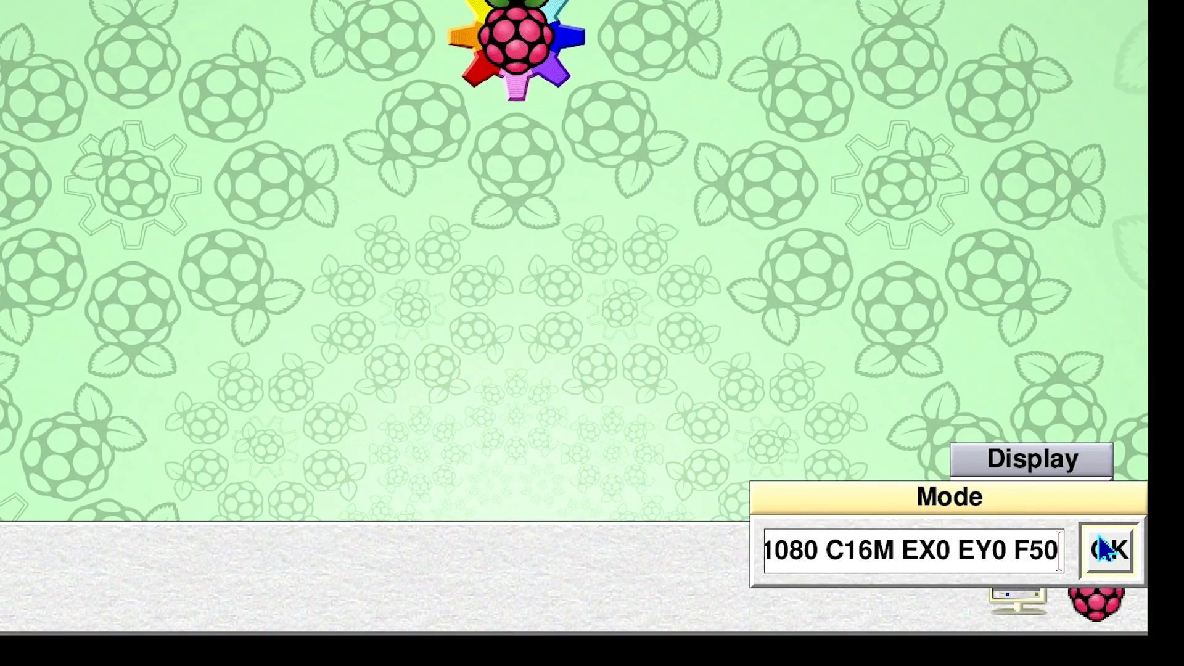
click(930, 549)
key(Left)
key(Left)
key(Left)
key(Left)
key(Left)
key(Left)
key(Left)
key(Left)
key(Left)
key(Left)
key(Left)
key(Left)
key(Left)
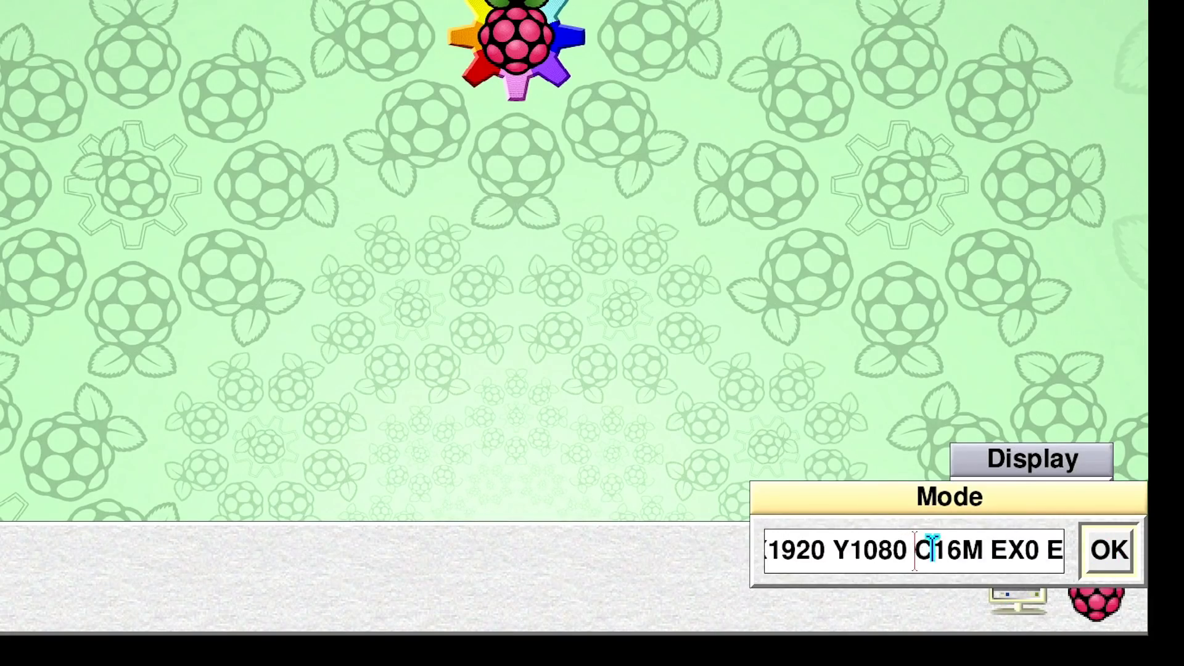
key(Right)
key(Right)
key(Right)
key(Right)
key(Right)
key(Right)
key(Right)
key(Right)
key(Right)
key(Right)
key(Right)
key(Right)
key(Right)
key(Right)
key(Right)
key(Right)
key(Right)
key(Right)
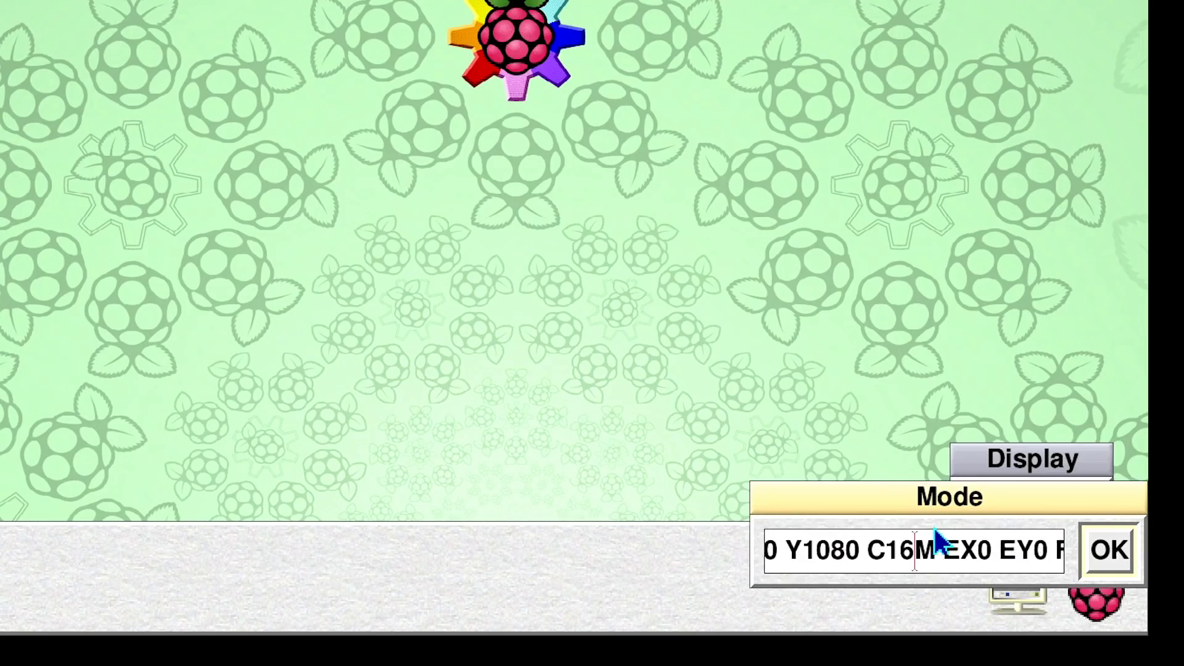
key(Right)
key(Right)
key(Right)
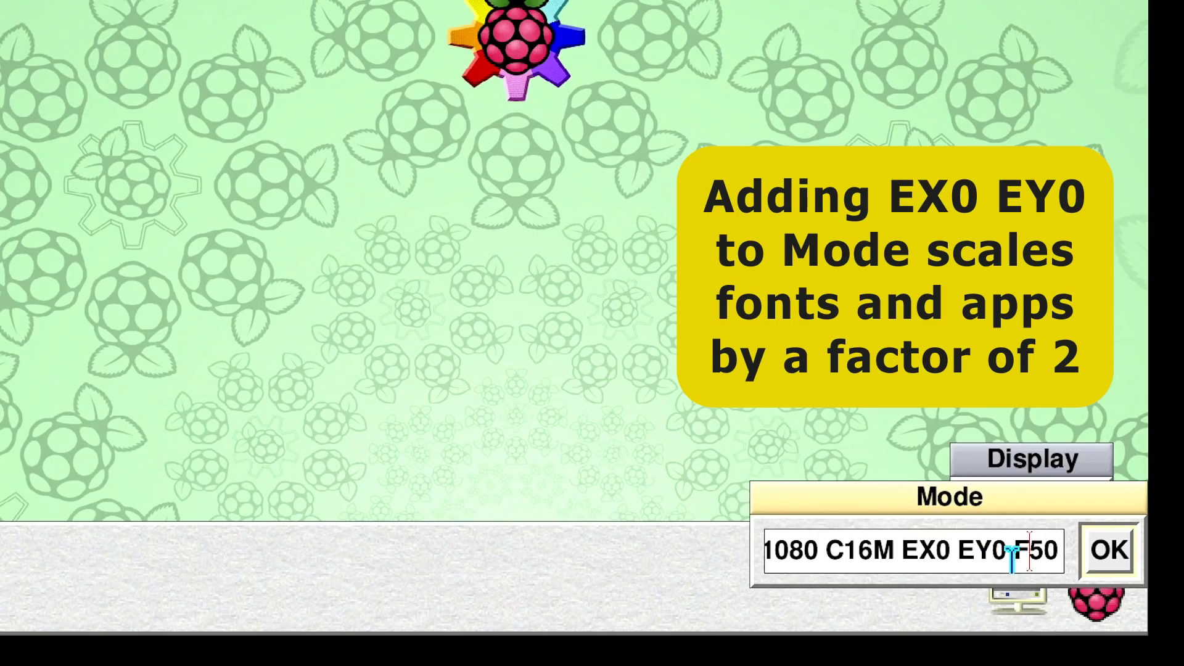
key(Return)
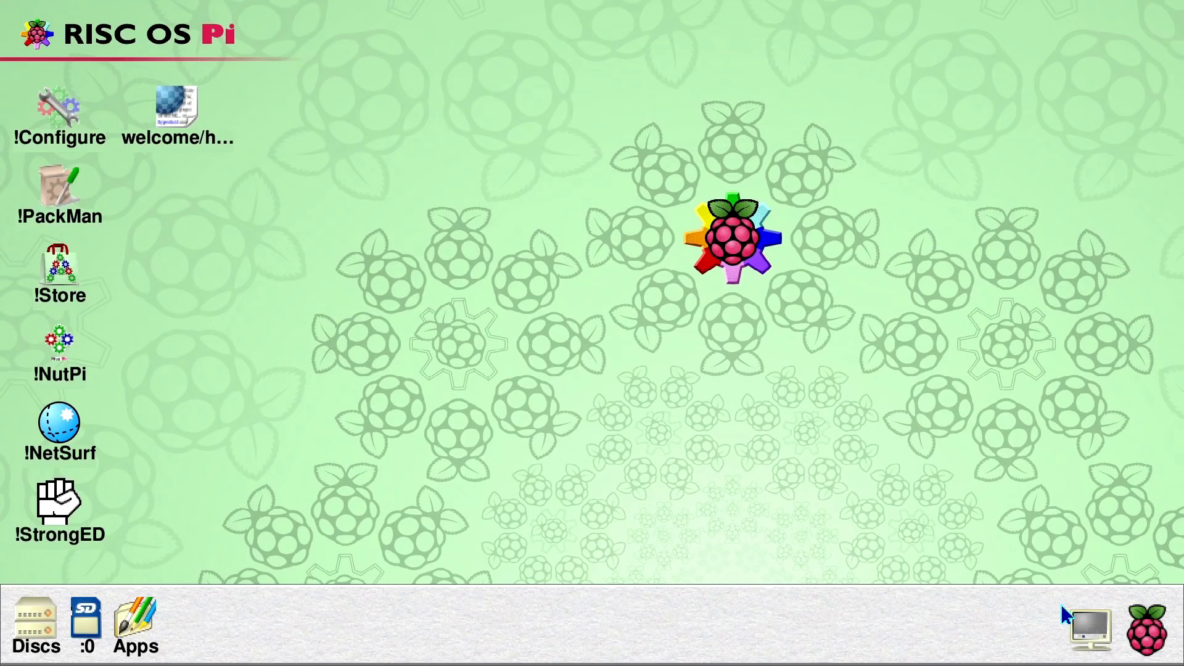
click(1151, 636)
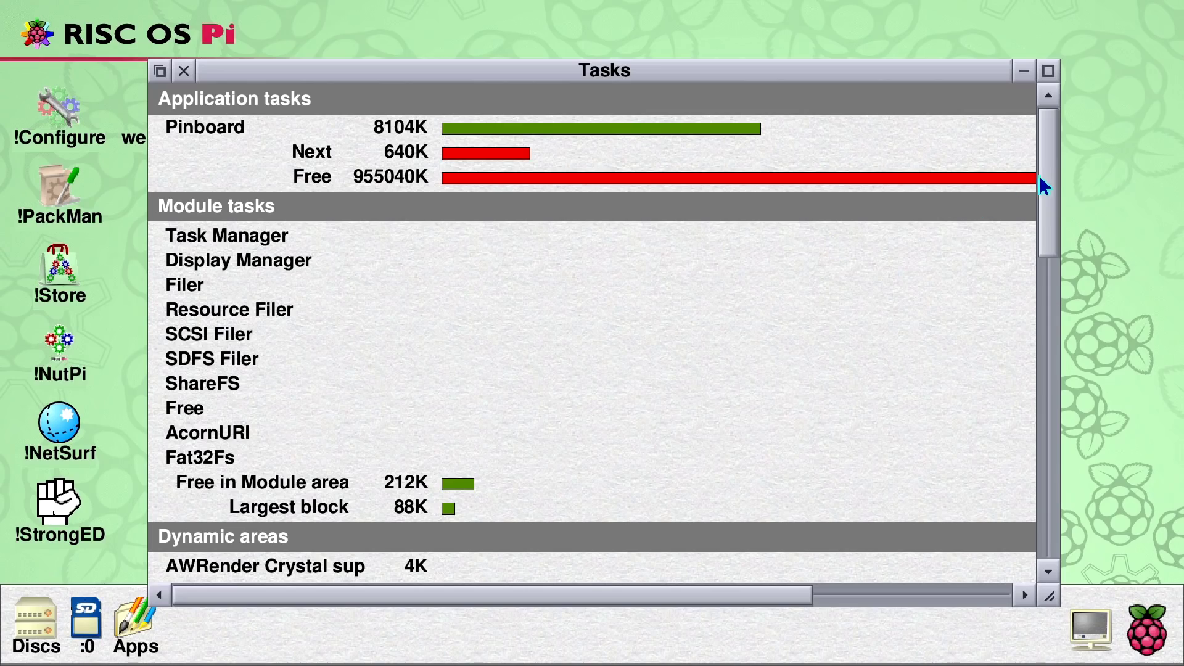
mouse_move(1045, 185)
mouse_down()
mouse_move(1055, 476)
mouse_move(1052, 251)
mouse_move(1038, 177)
mouse_up()
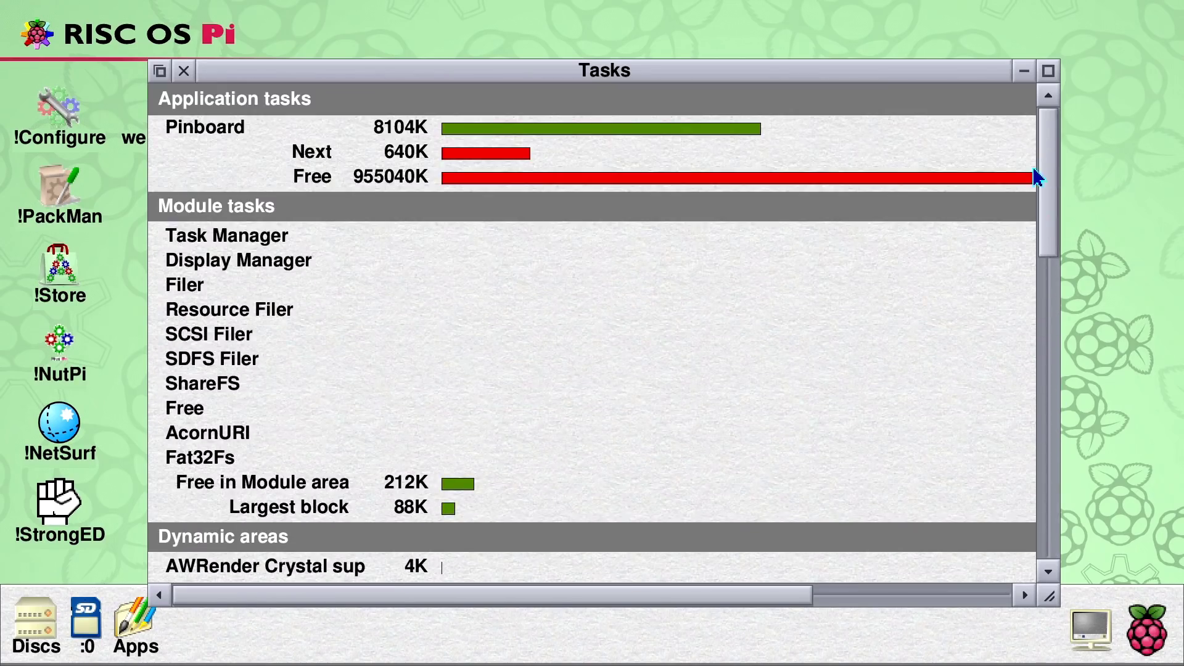
click(185, 73)
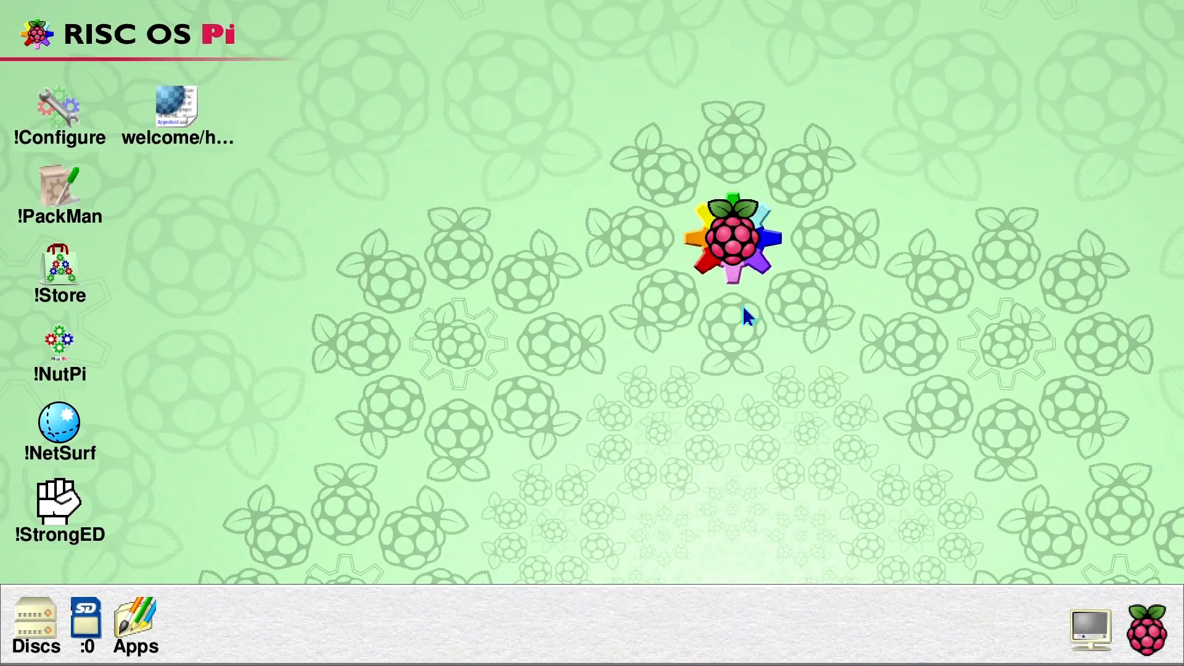
middle_click(1158, 642)
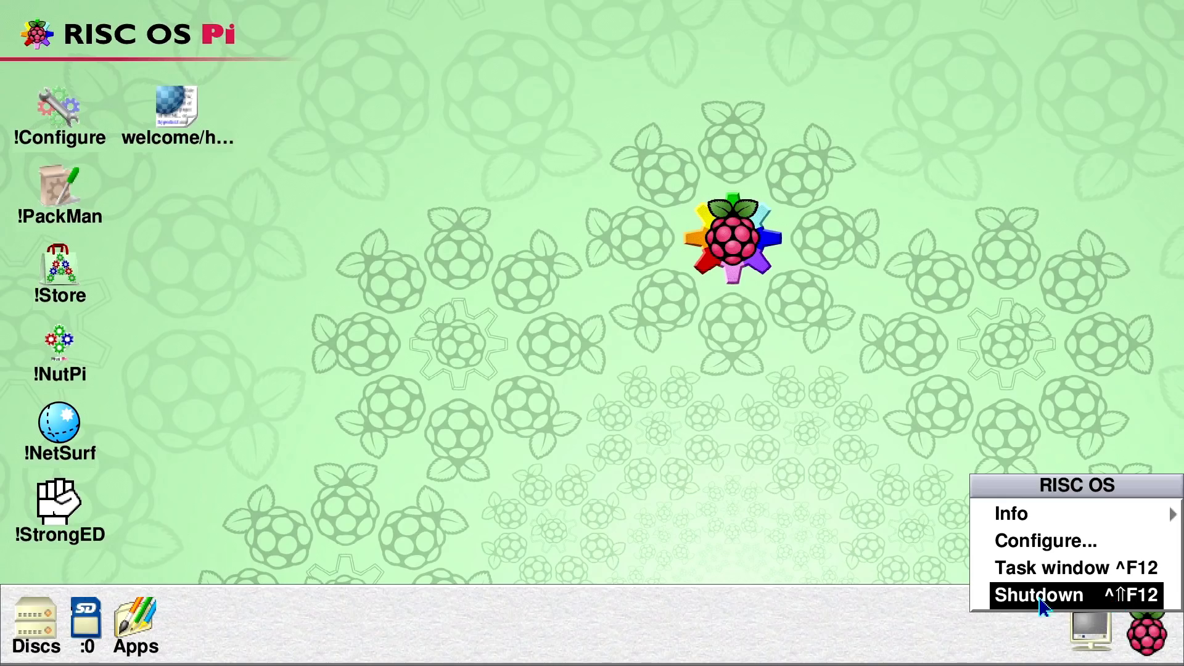
click(542, 503)
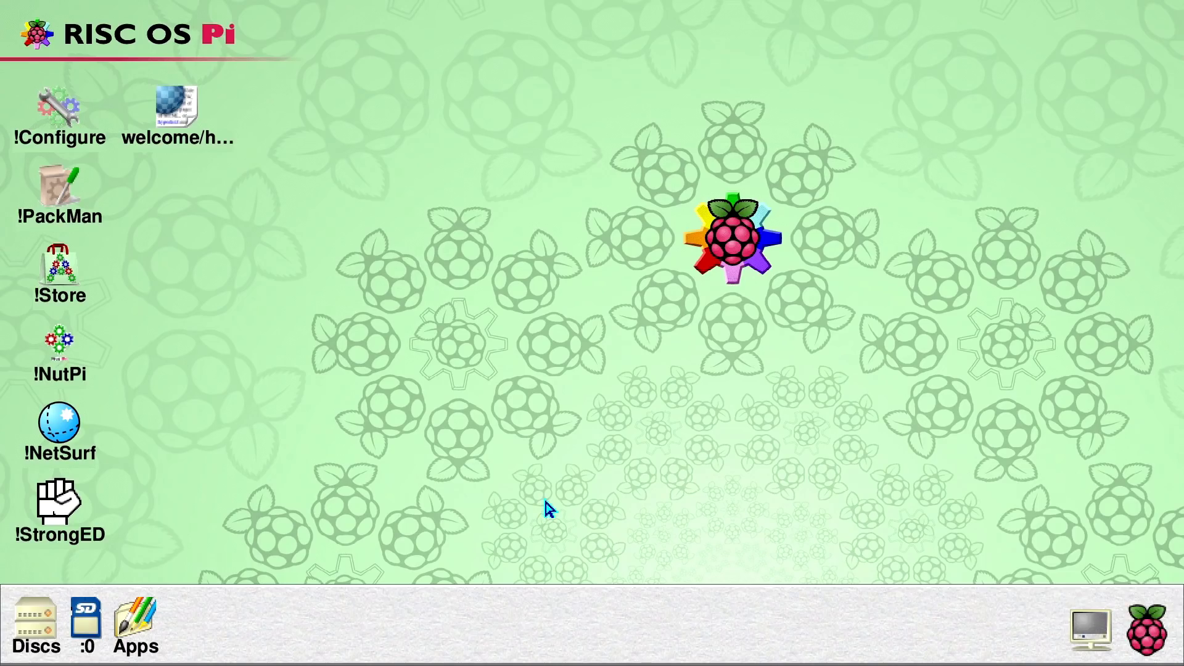
Step: Open the Apps folder, launch !SciCalc and bring up its calculator window
click(137, 626)
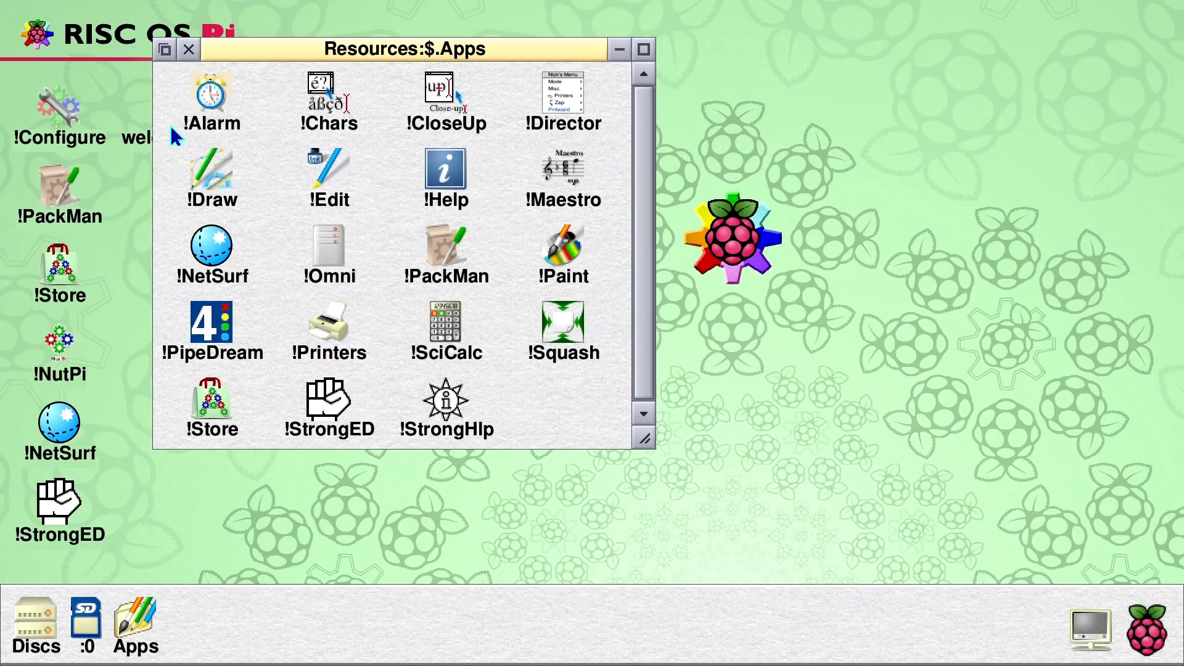
double_click(453, 325)
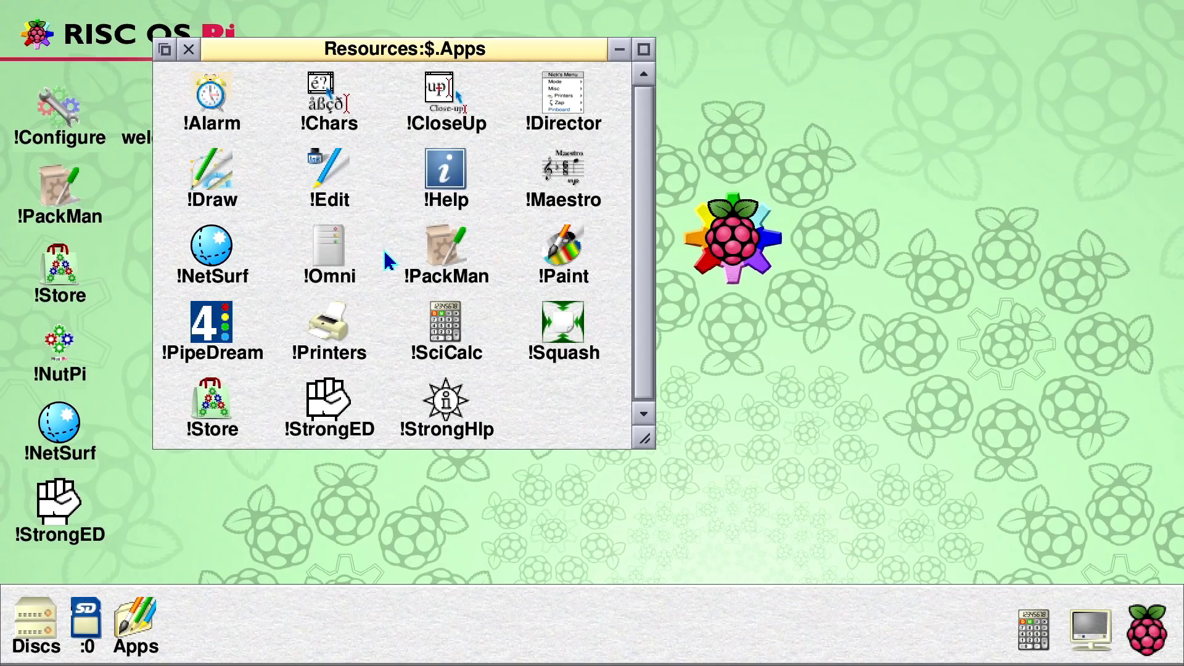
drag(227, 51, 304, 93)
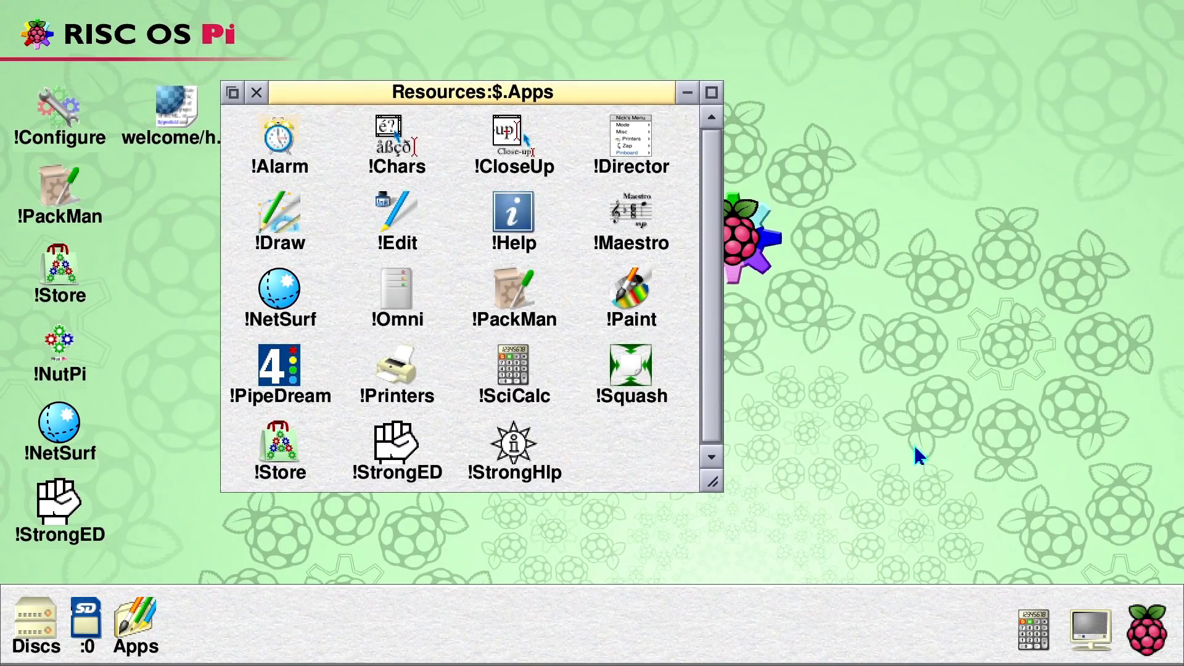
click(1030, 638)
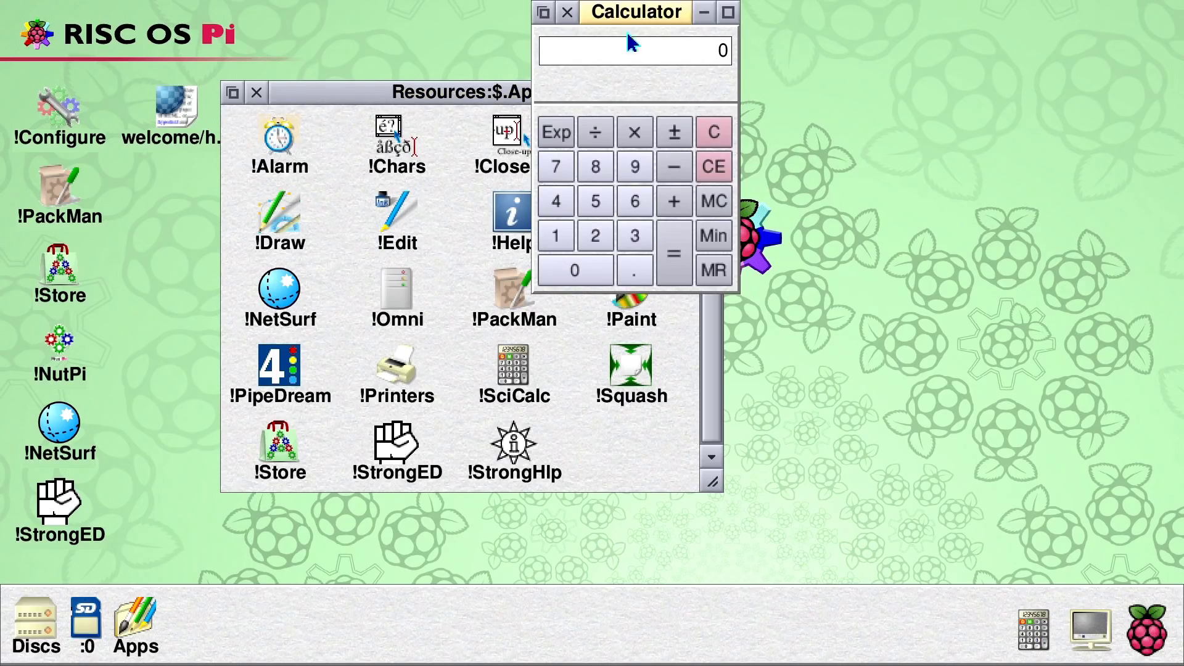
Step: Move the calculator window, close it, and quit SciCalc from its icon-bar menu
drag(623, 18, 676, 89)
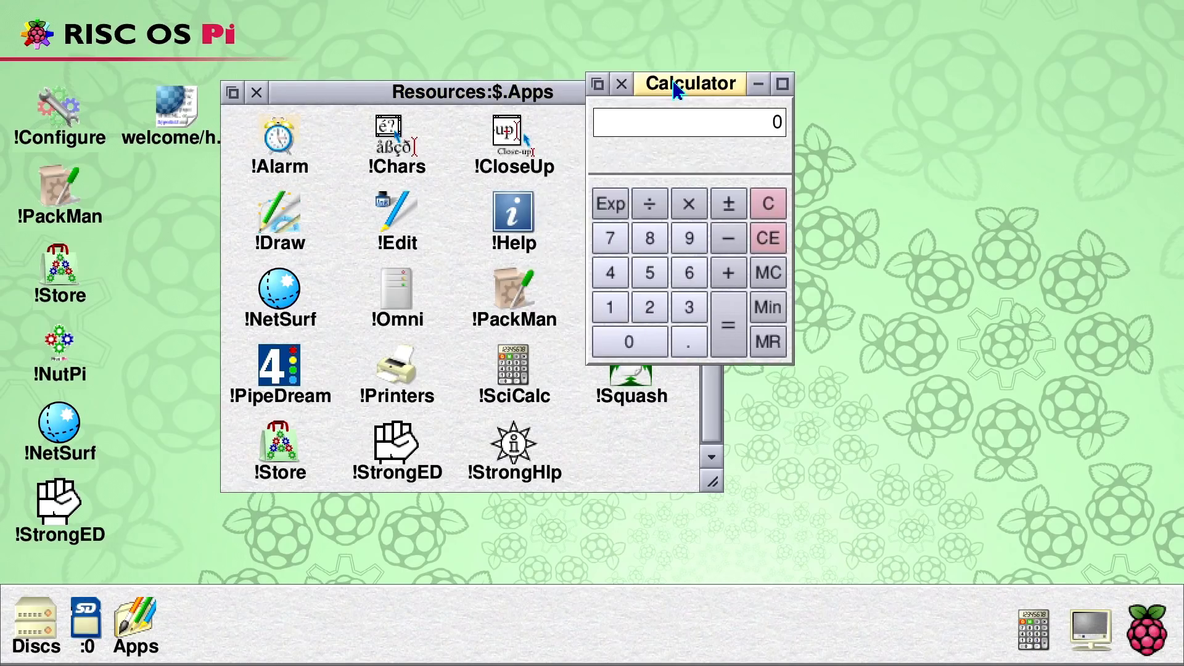
click(622, 85)
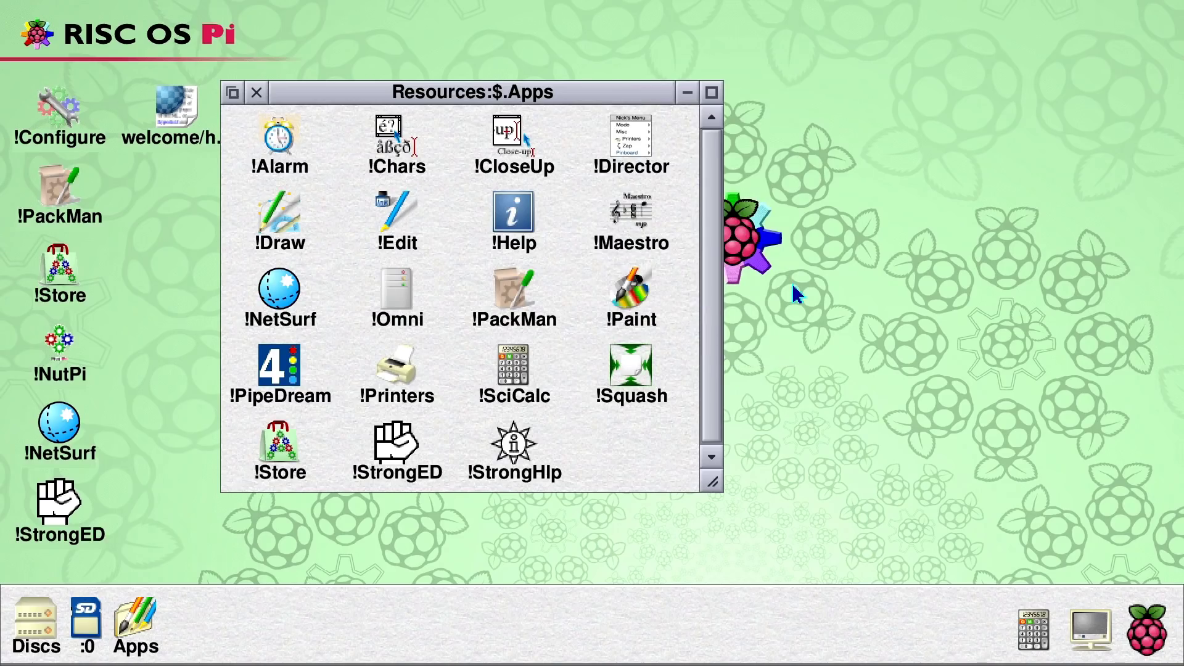
middle_click(1032, 630)
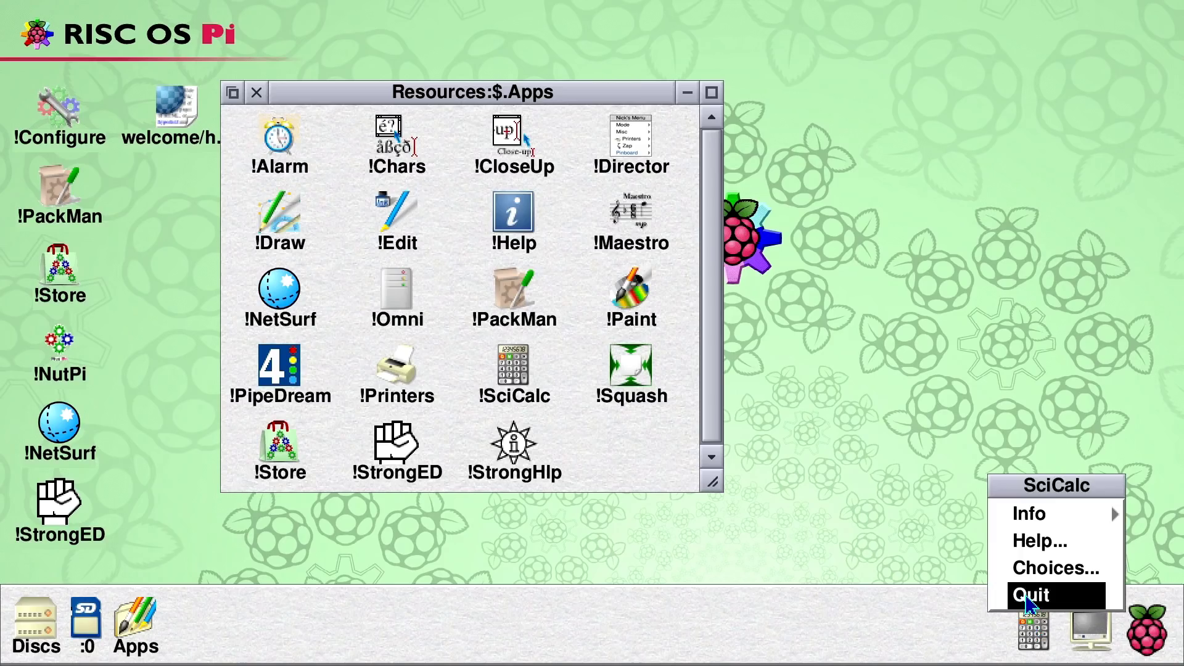
click(1027, 595)
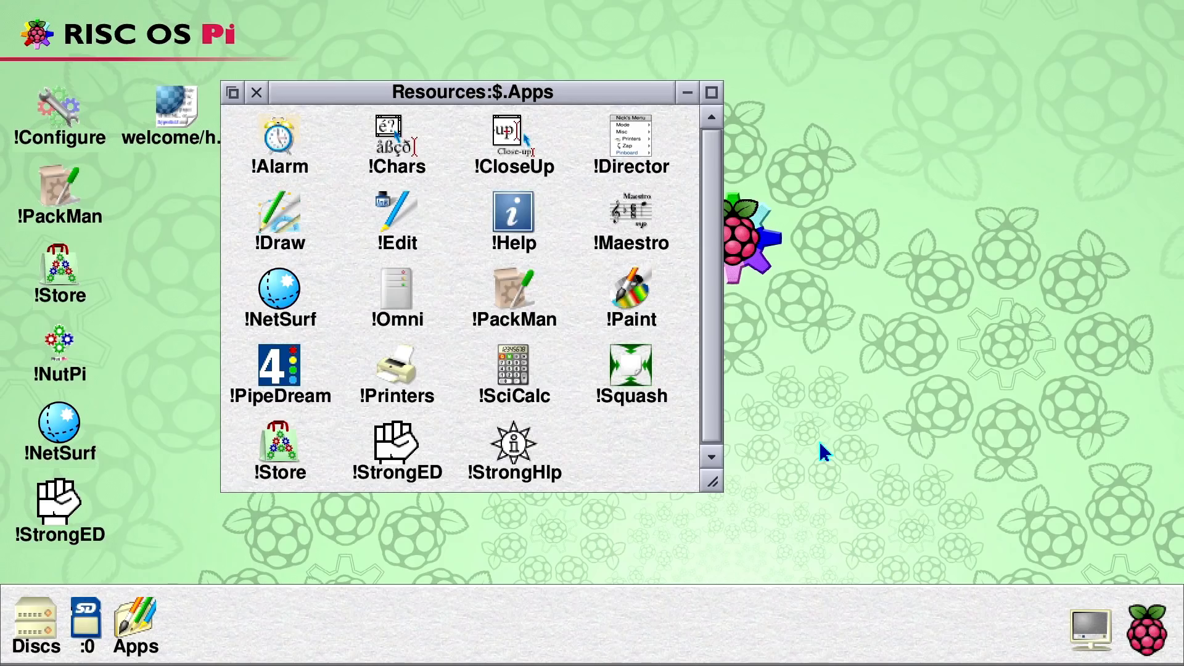
double_click(395, 212)
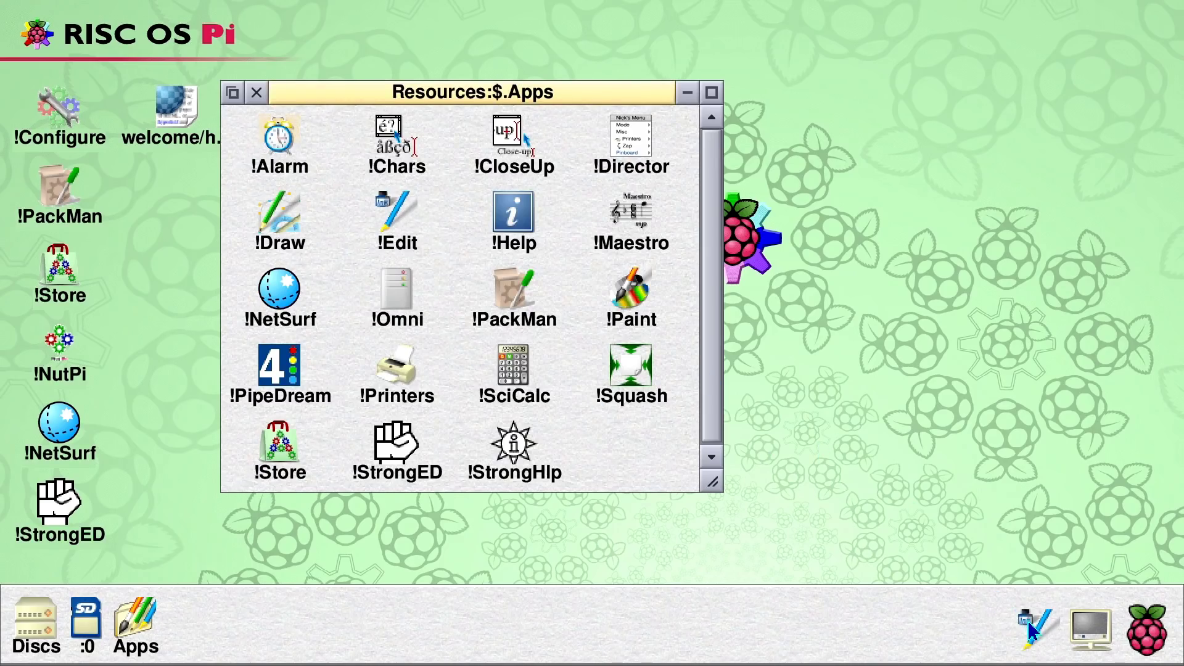
click(1030, 626)
click(1032, 626)
click(1032, 627)
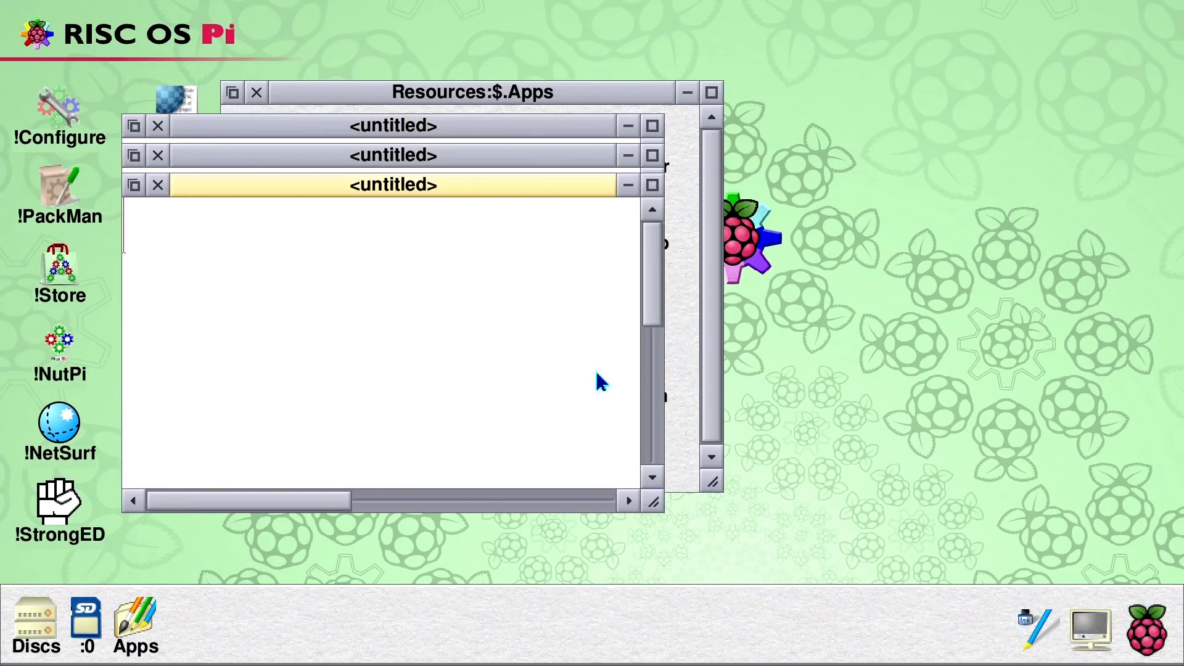
drag(425, 188, 718, 209)
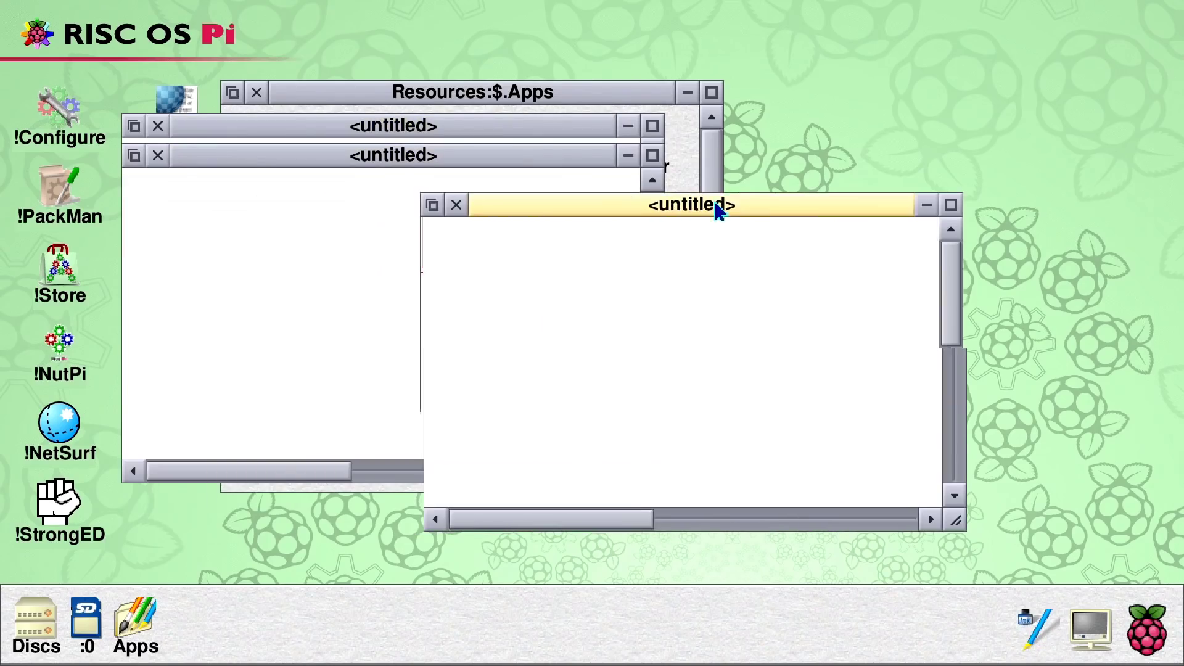
click(460, 206)
click(154, 159)
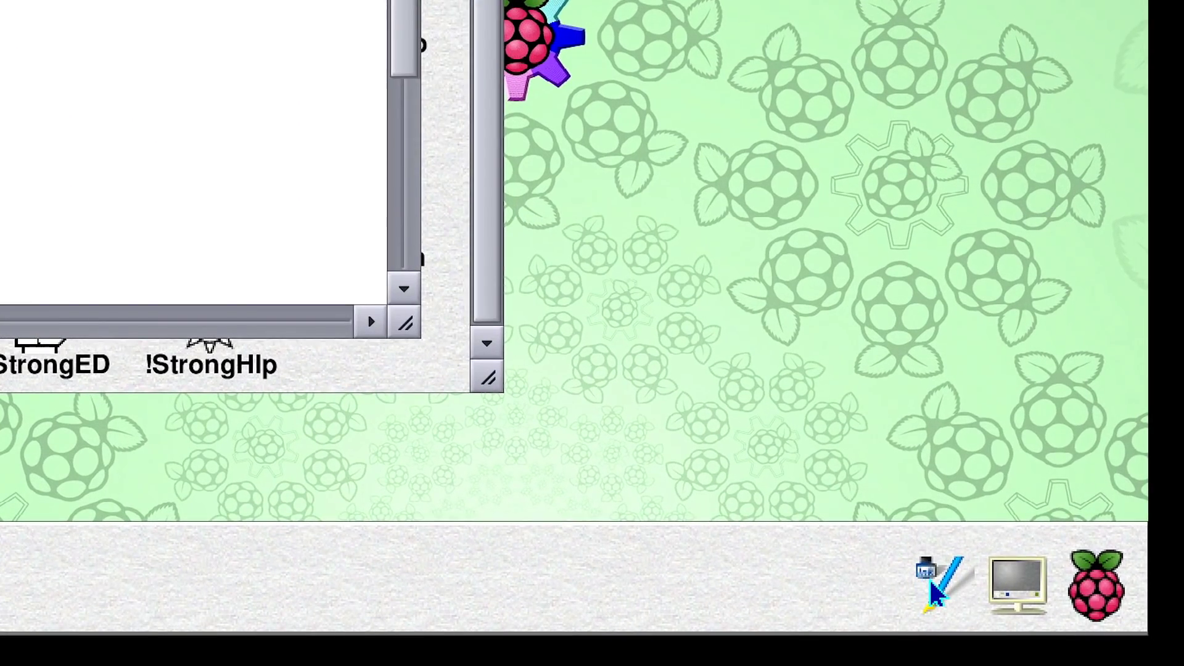
middle_click(931, 586)
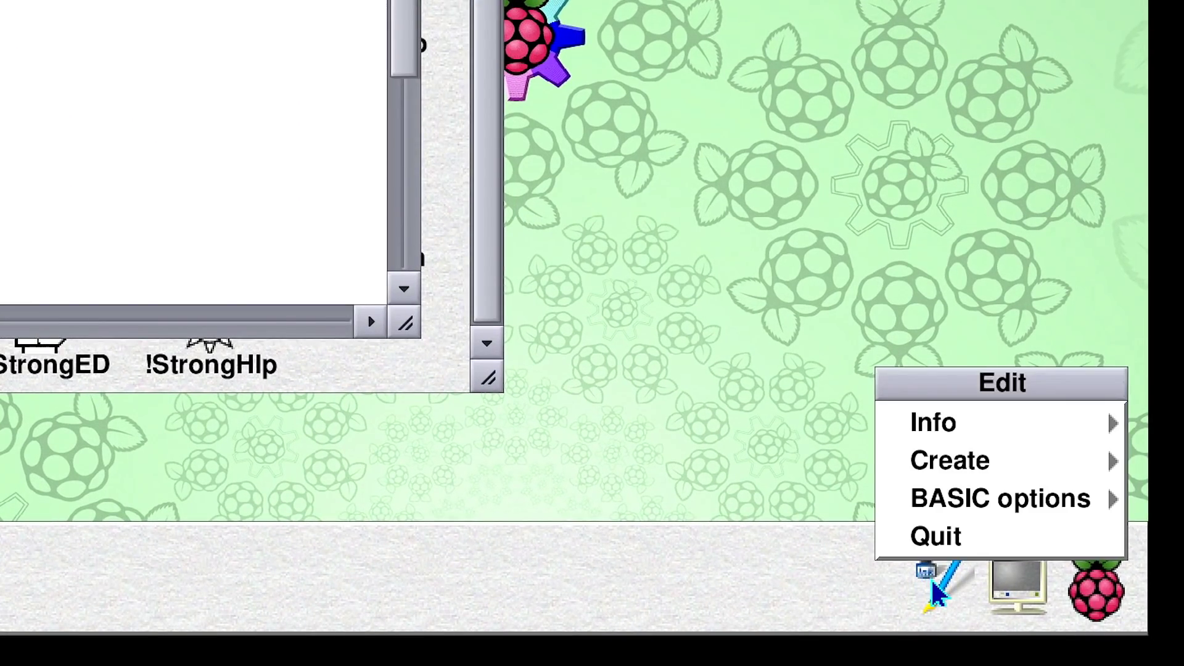
mouse_move(1119, 432)
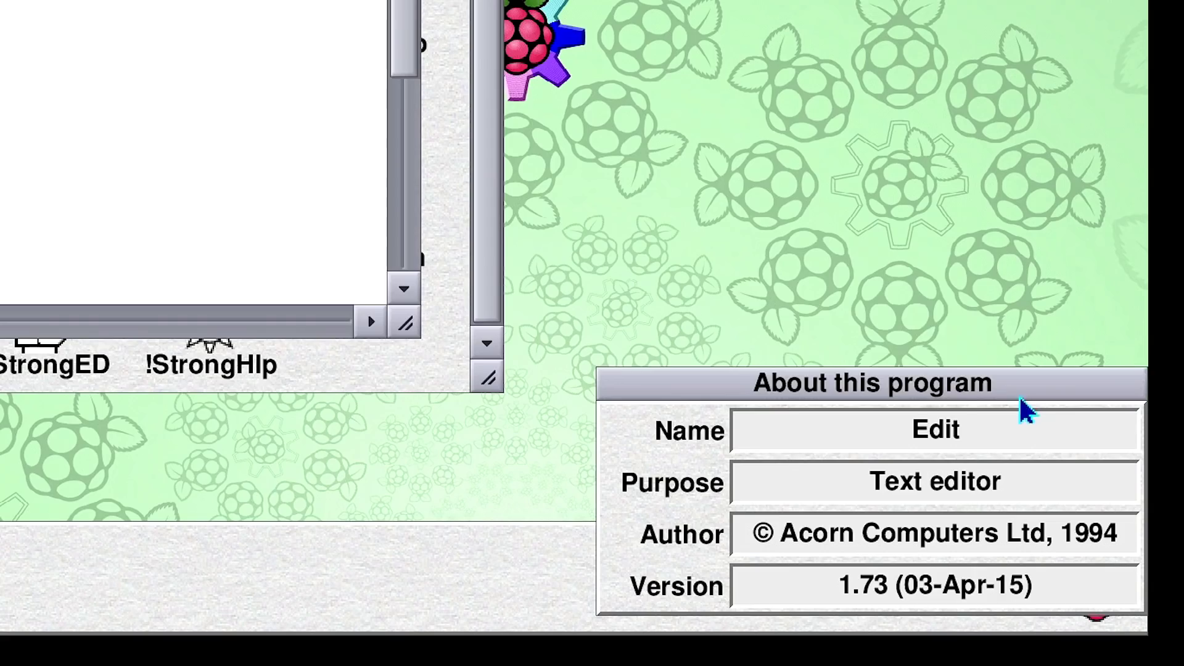
click(883, 276)
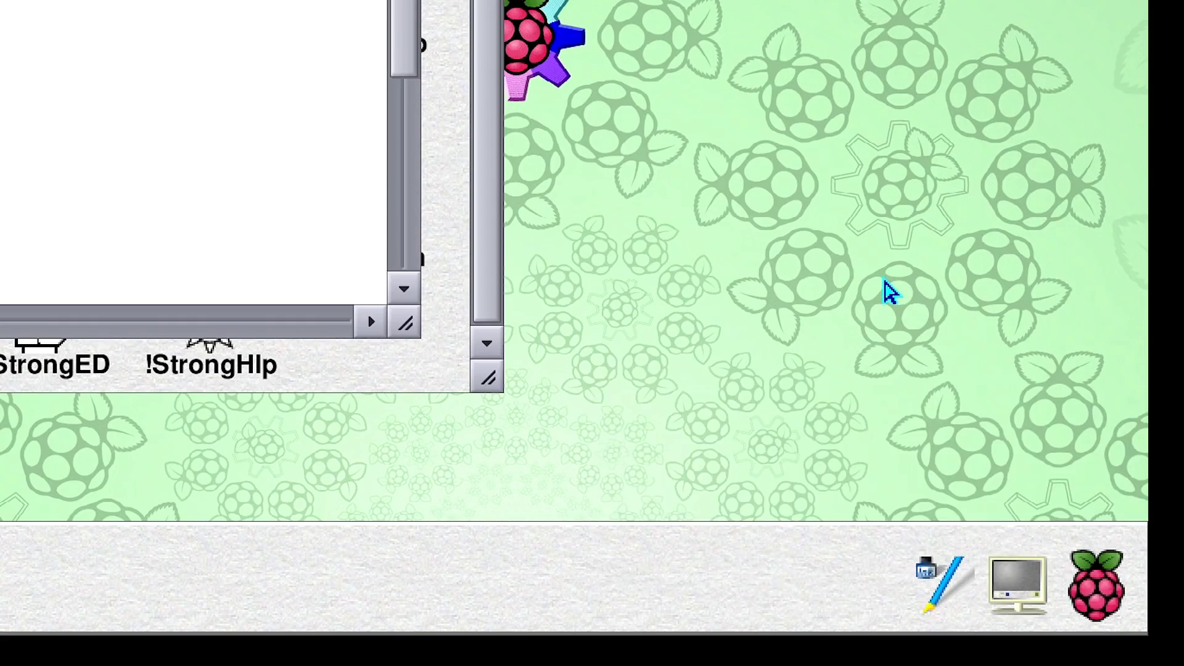
middle_click(930, 596)
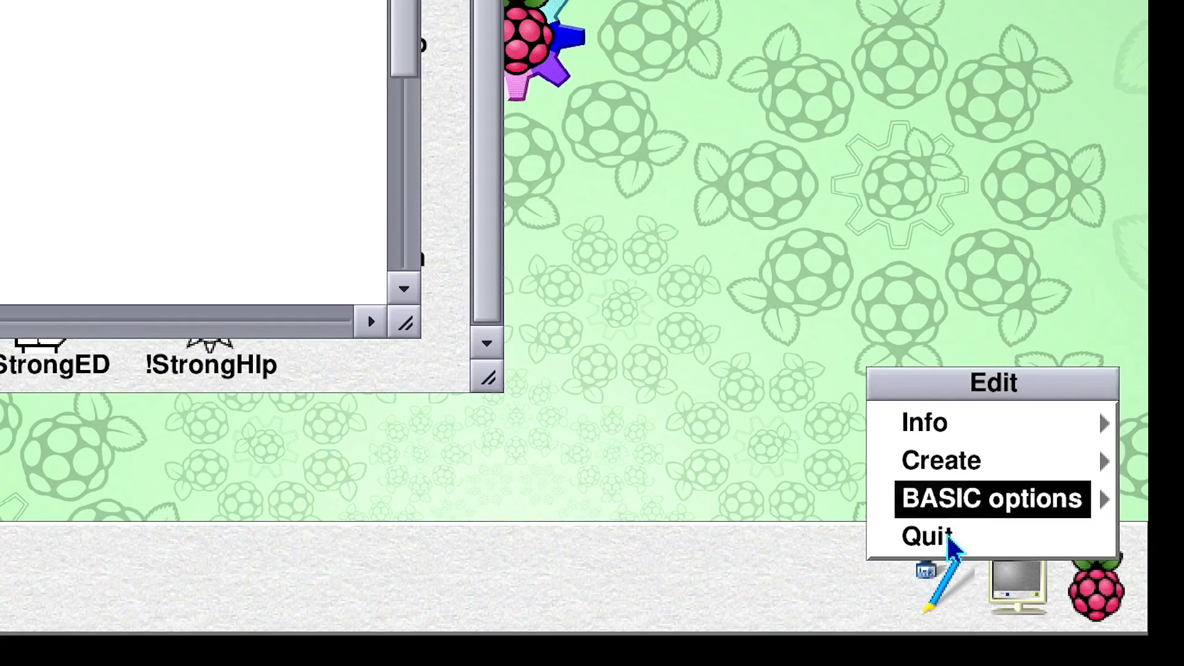
mouse_move(1117, 475)
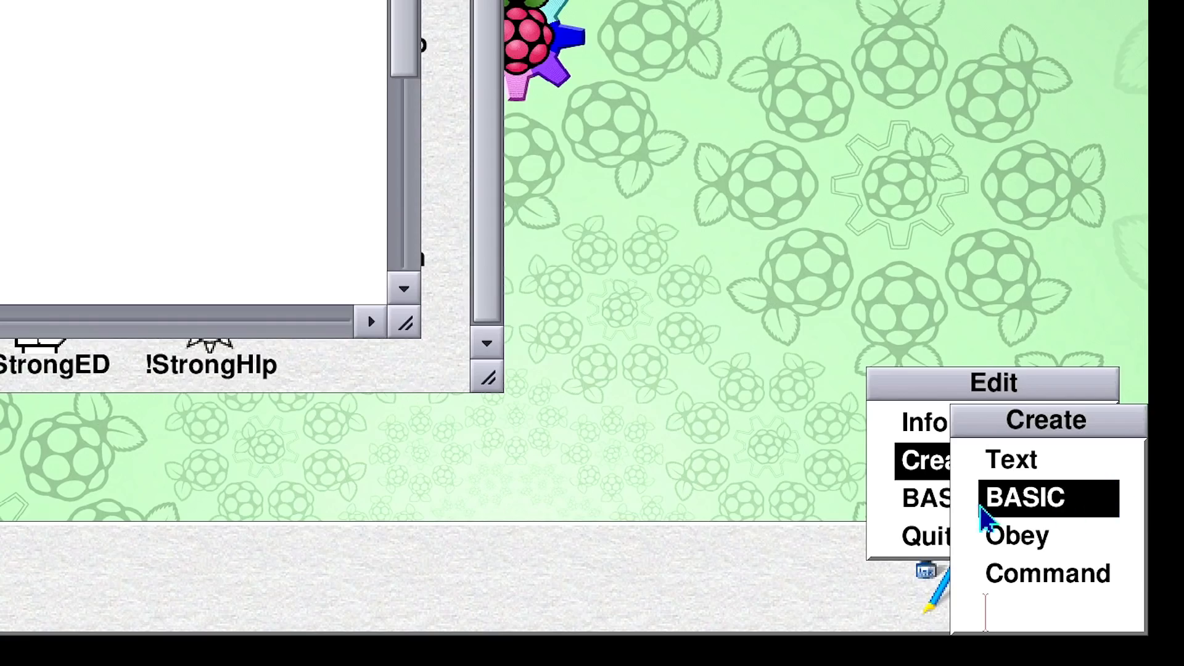
mouse_move(1109, 507)
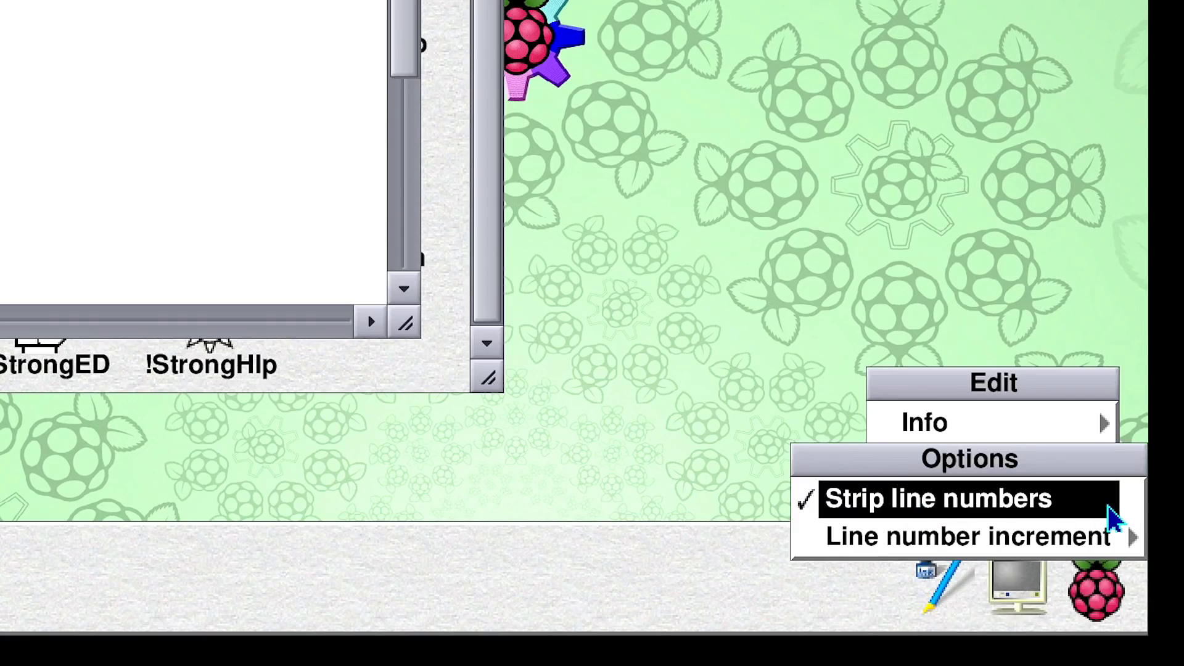
click(696, 416)
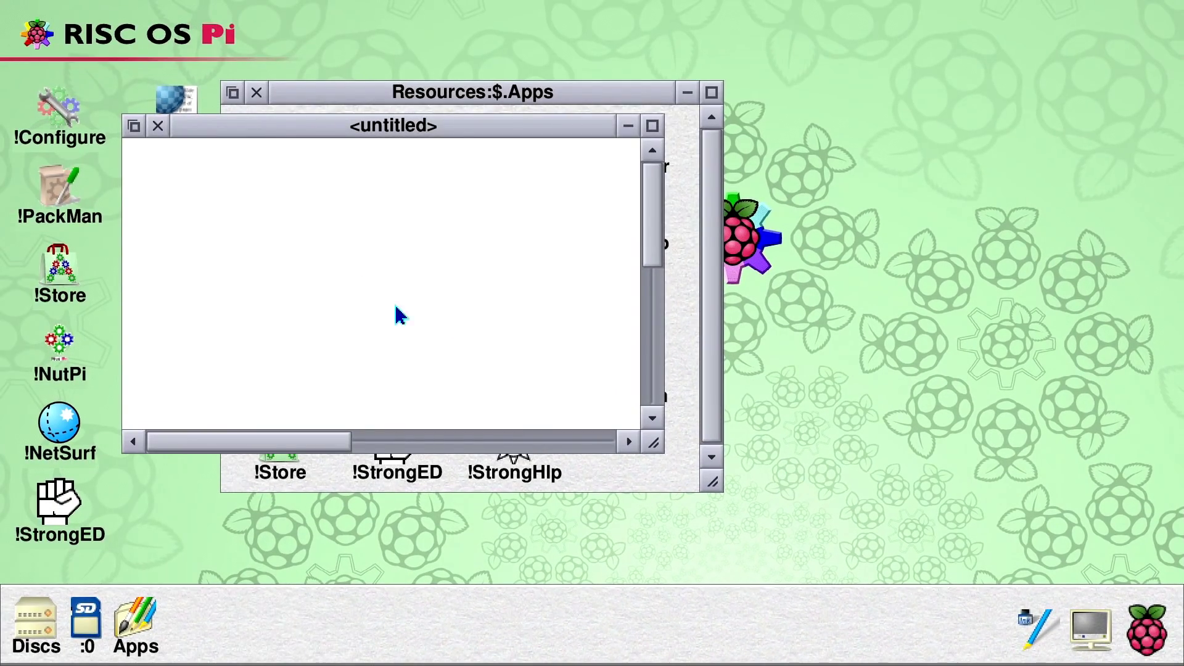
click(307, 244)
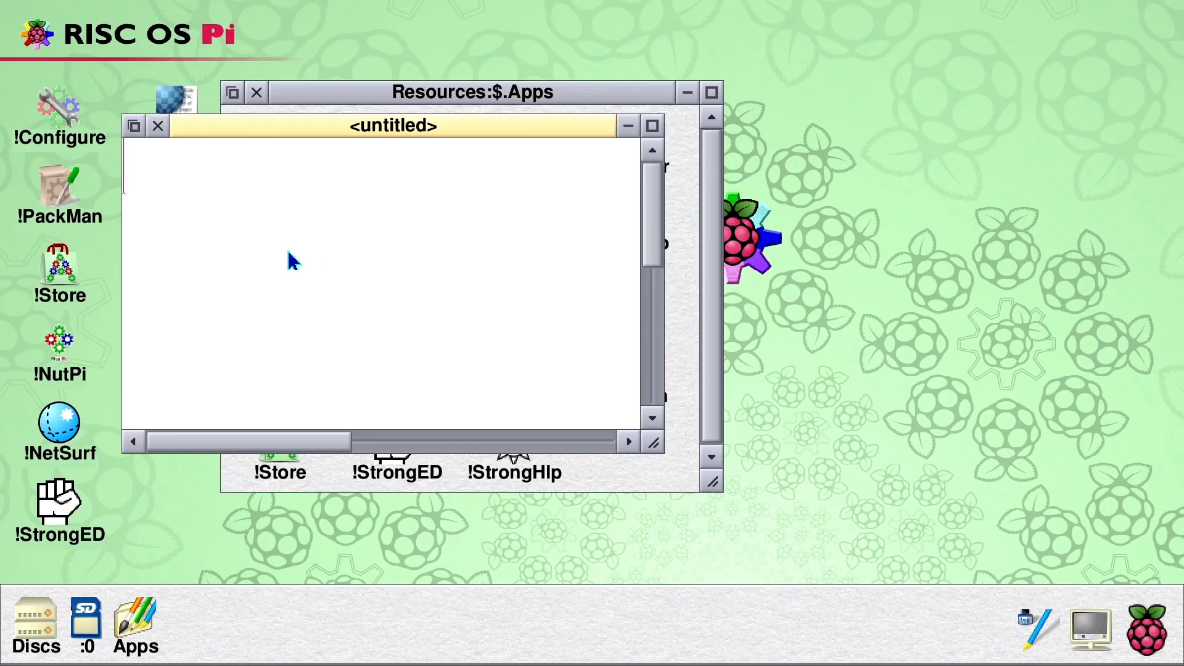
middle_click(240, 253)
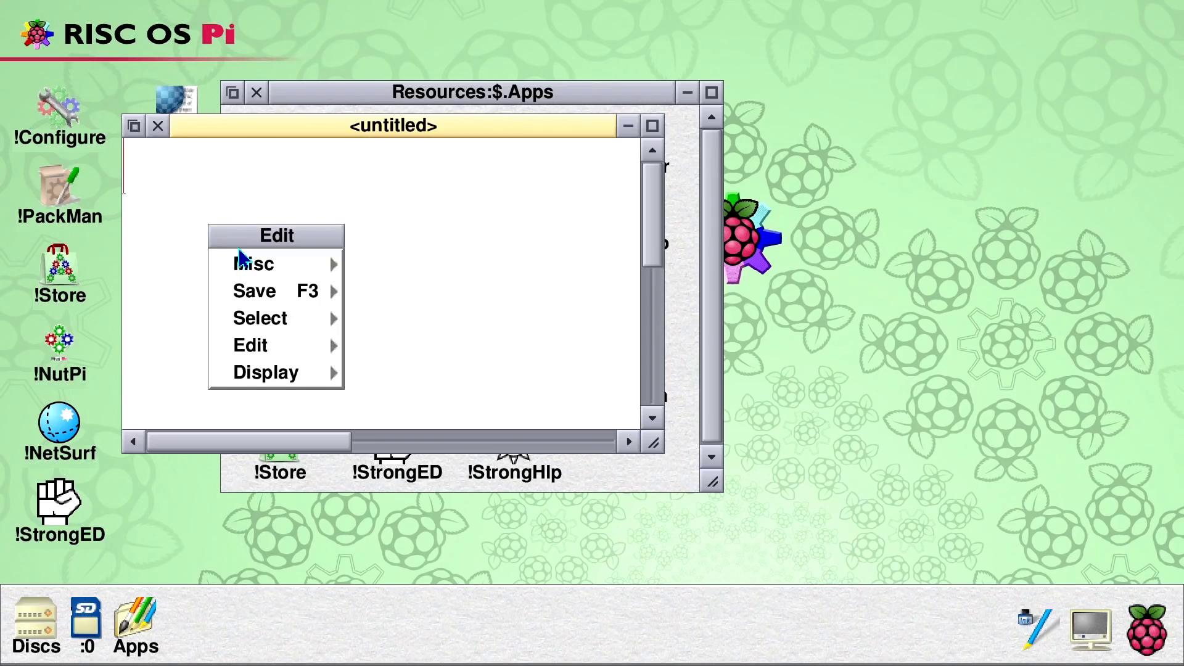
mouse_move(336, 373)
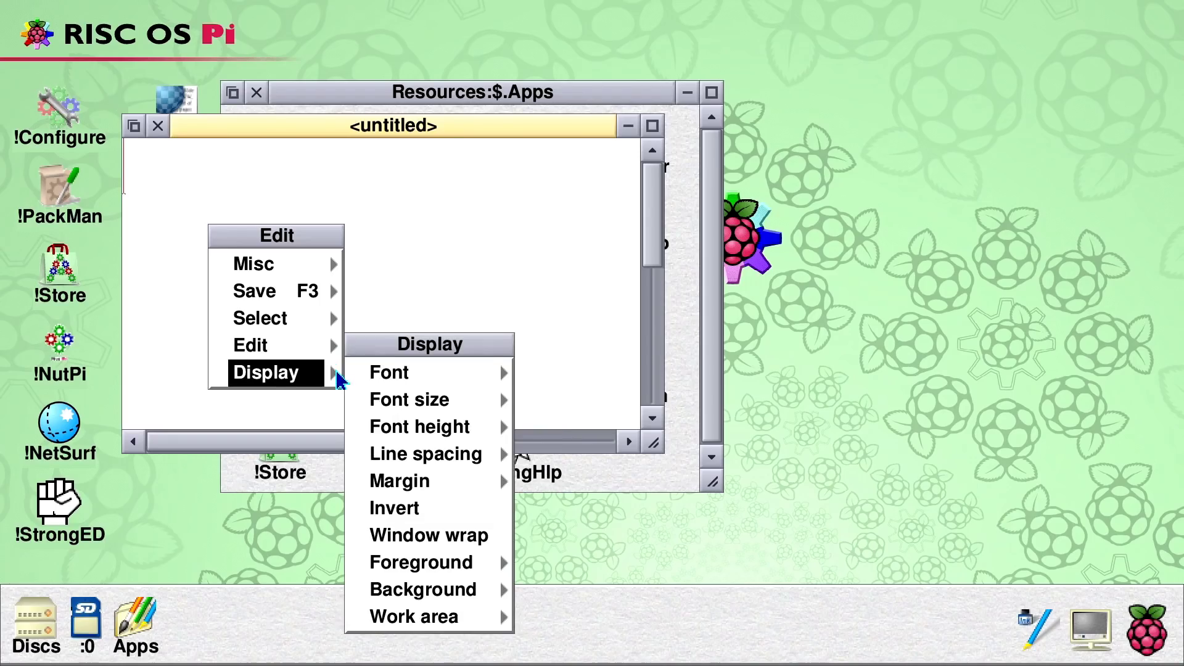
click(409, 248)
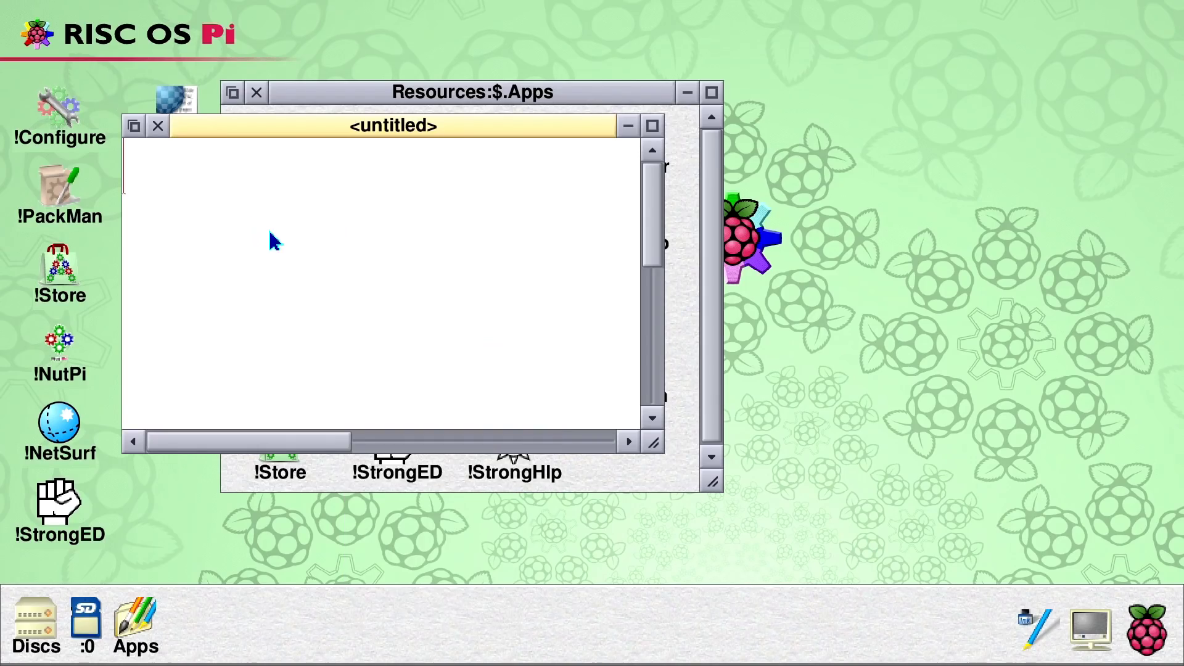
Step: Enter 'Hello World!' in the untitled Edit document, then maximise and restore its window
text(Hello World!)
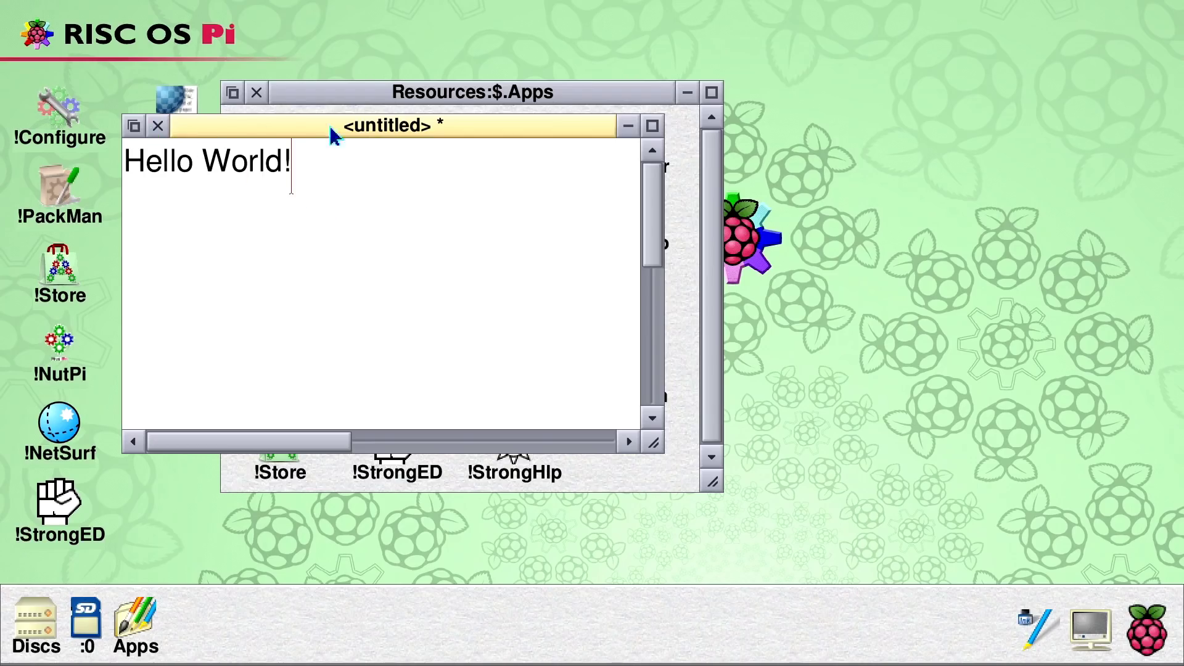
click(652, 128)
click(1174, 13)
Step: Iconise the Hello World! document, restore it, then send it behind the Apps folder and back
click(627, 128)
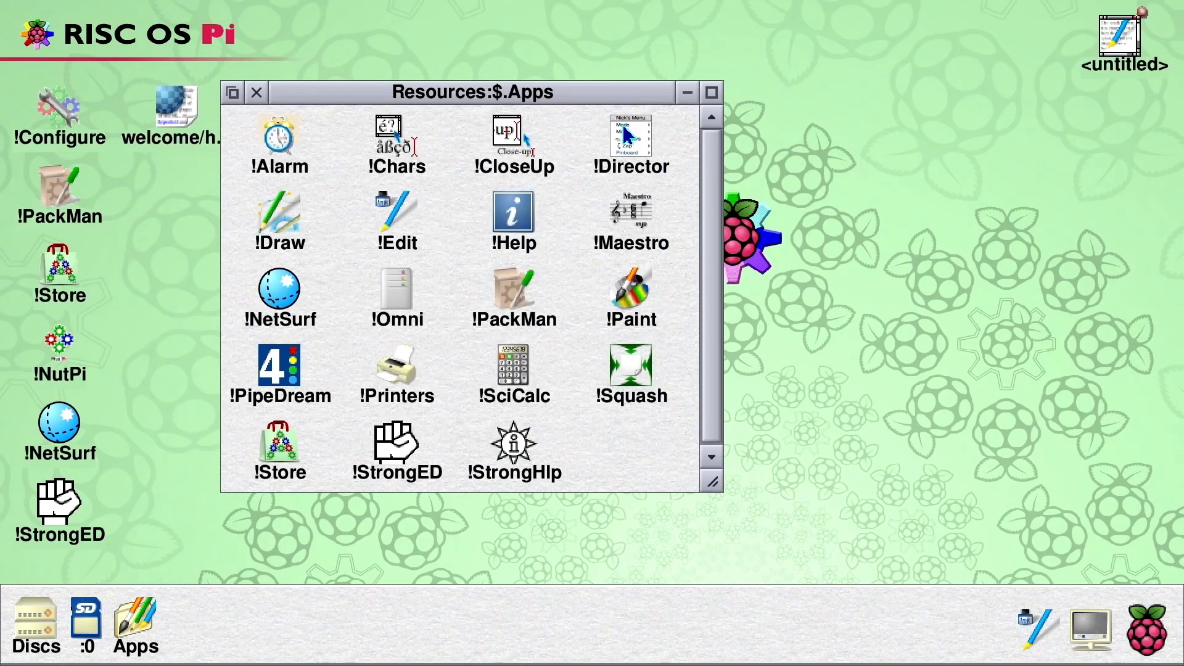
double_click(1108, 46)
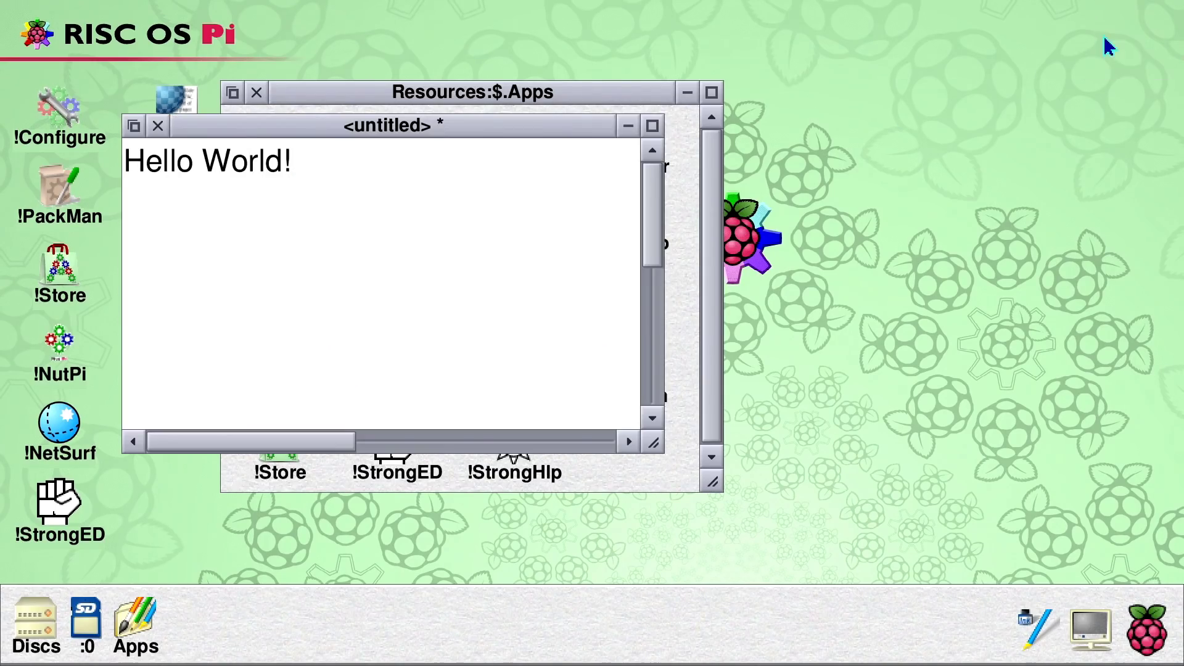
click(134, 127)
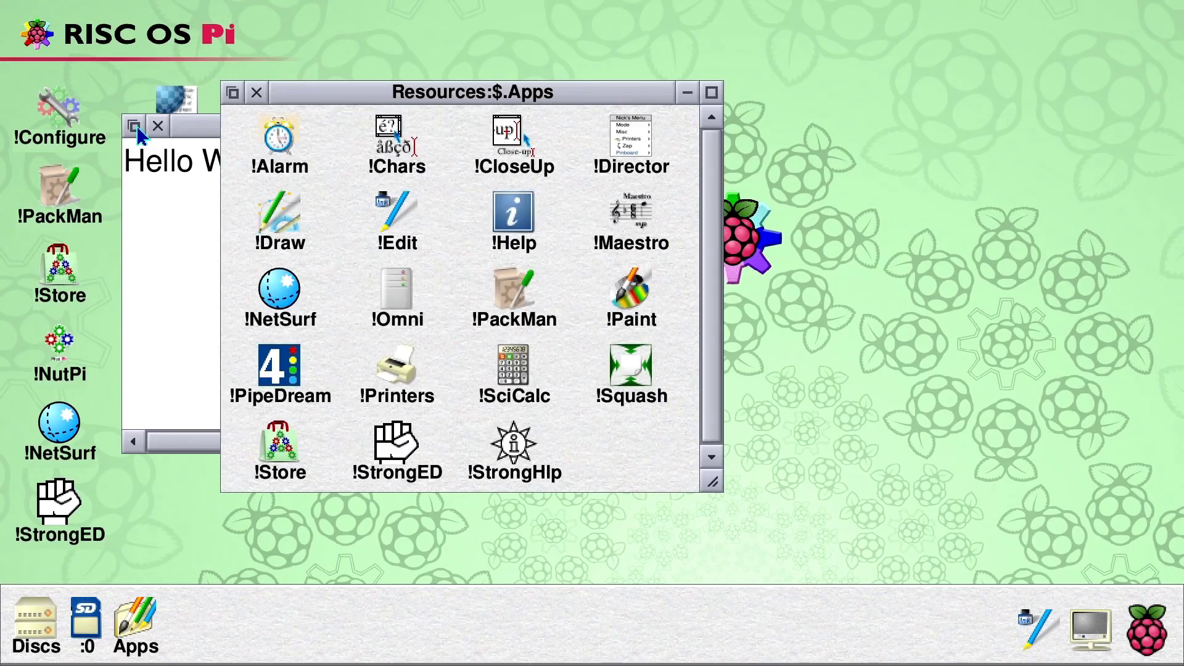
click(233, 94)
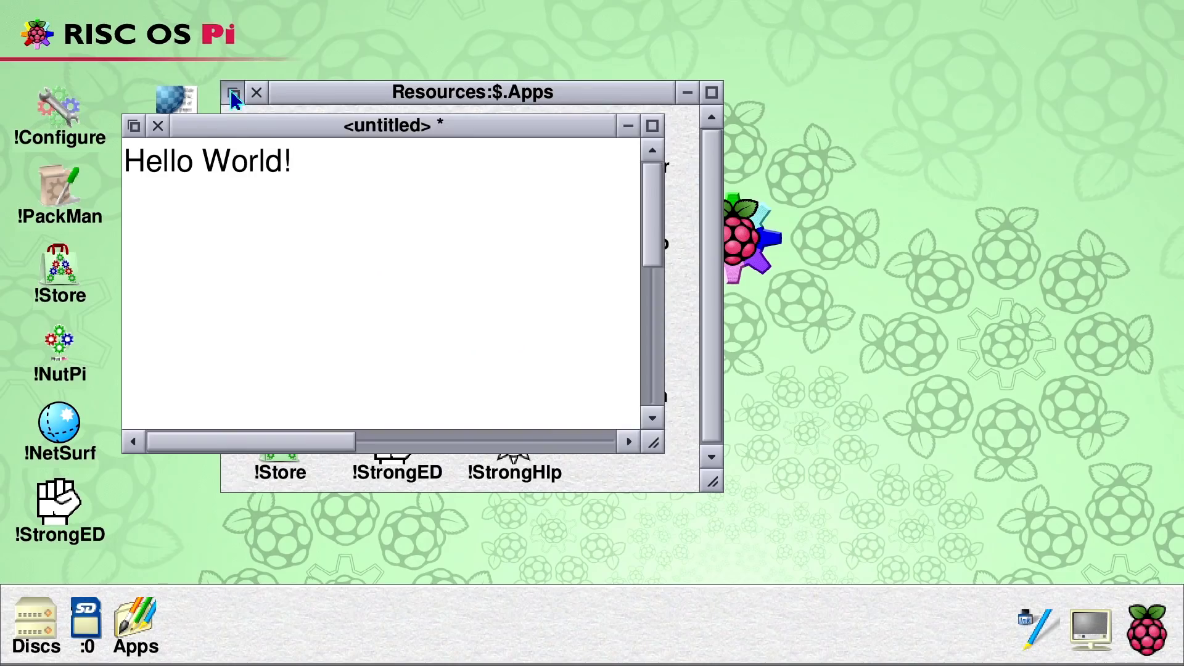
Step: Reorder the document and Apps windows again, then close the document, discarding its changes
click(134, 126)
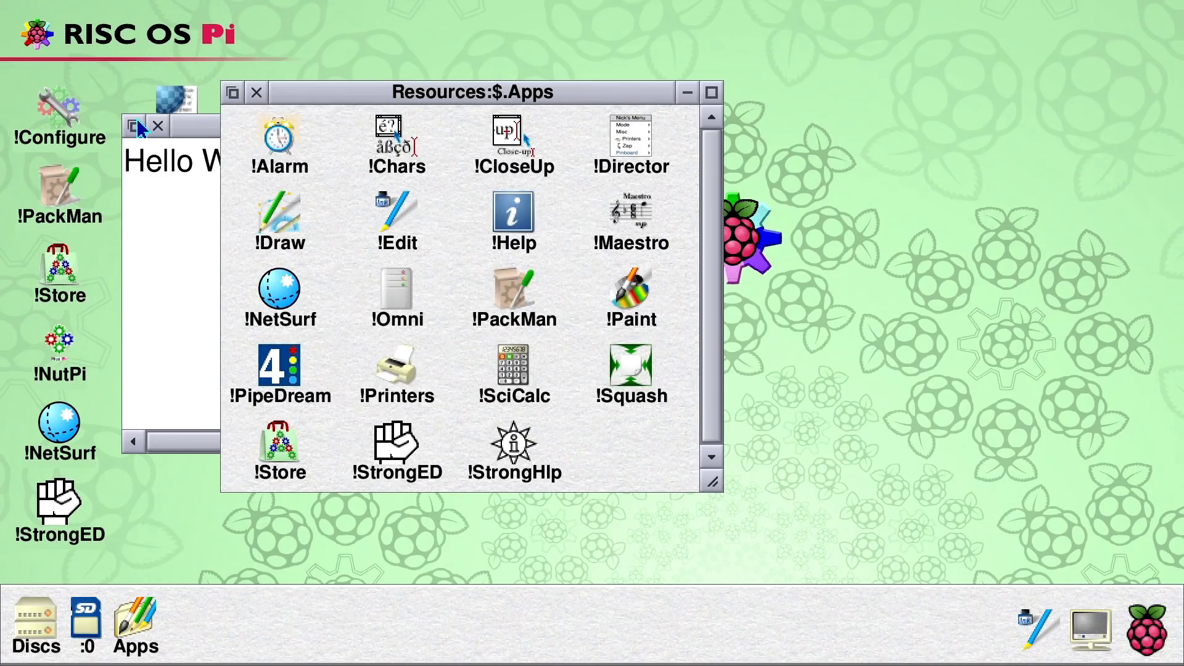
click(233, 94)
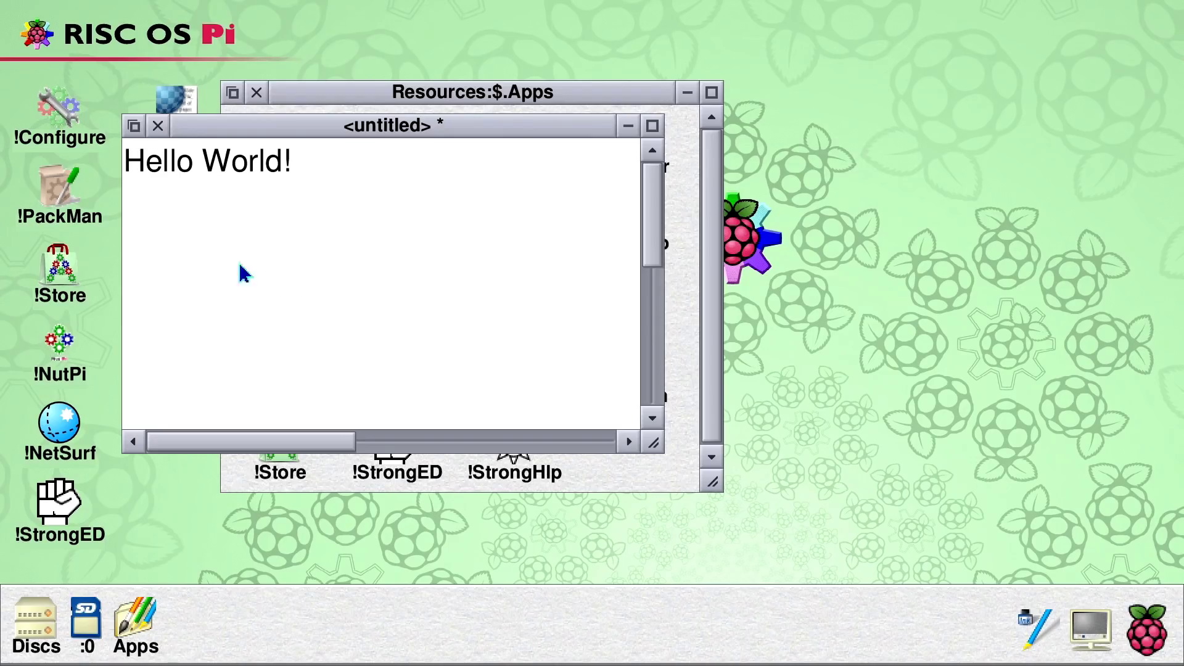
click(159, 127)
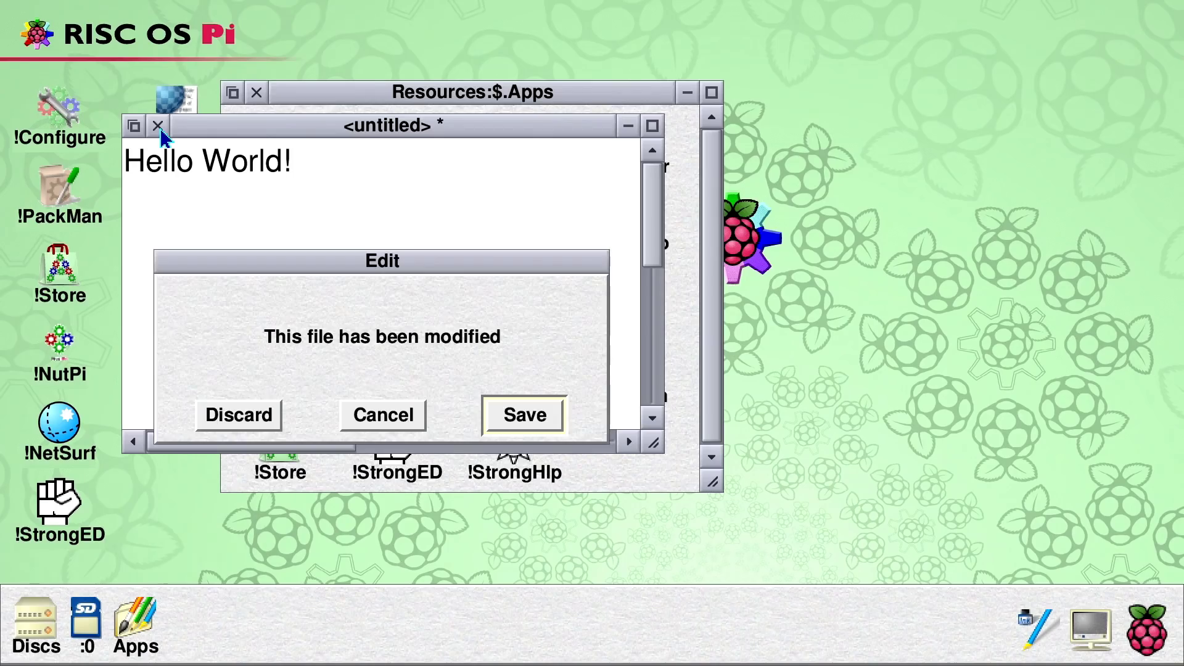
click(233, 414)
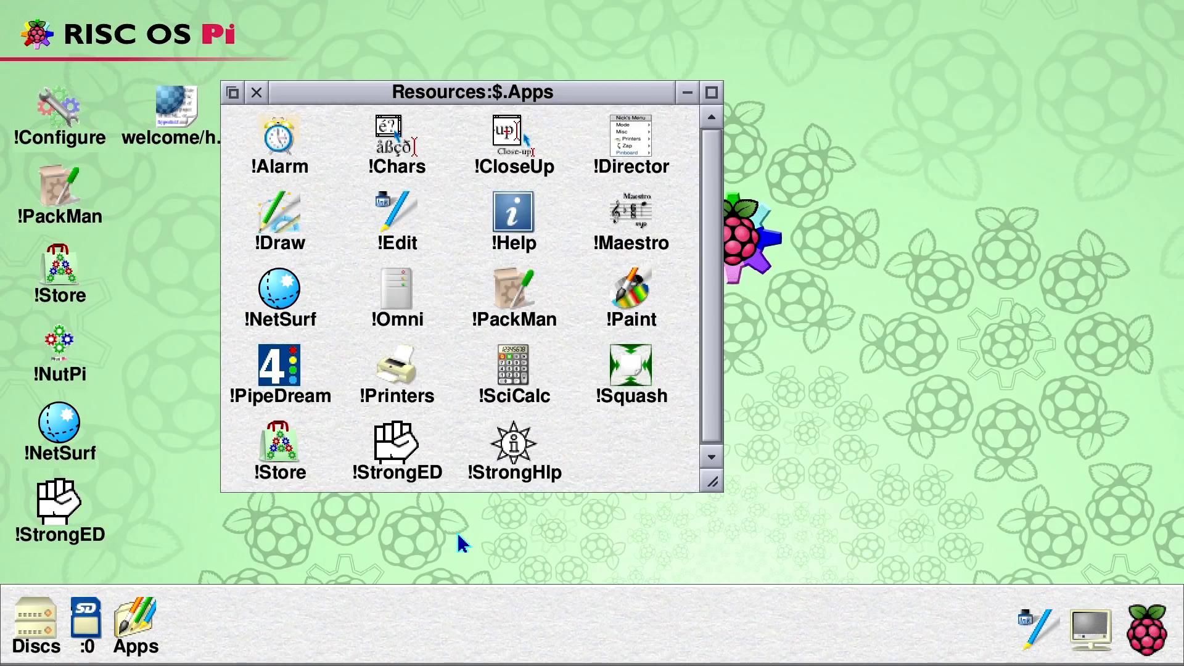
Step: Launch NetSurf and go to explainingcomputers.com from the address history
double_click(276, 312)
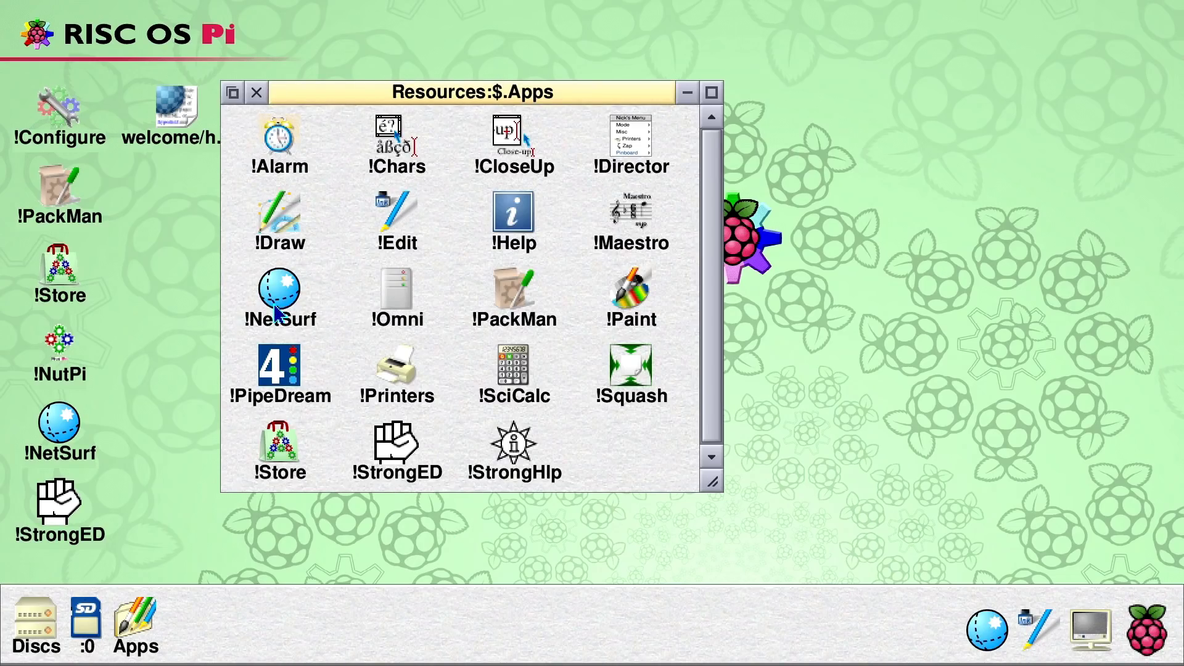
click(981, 638)
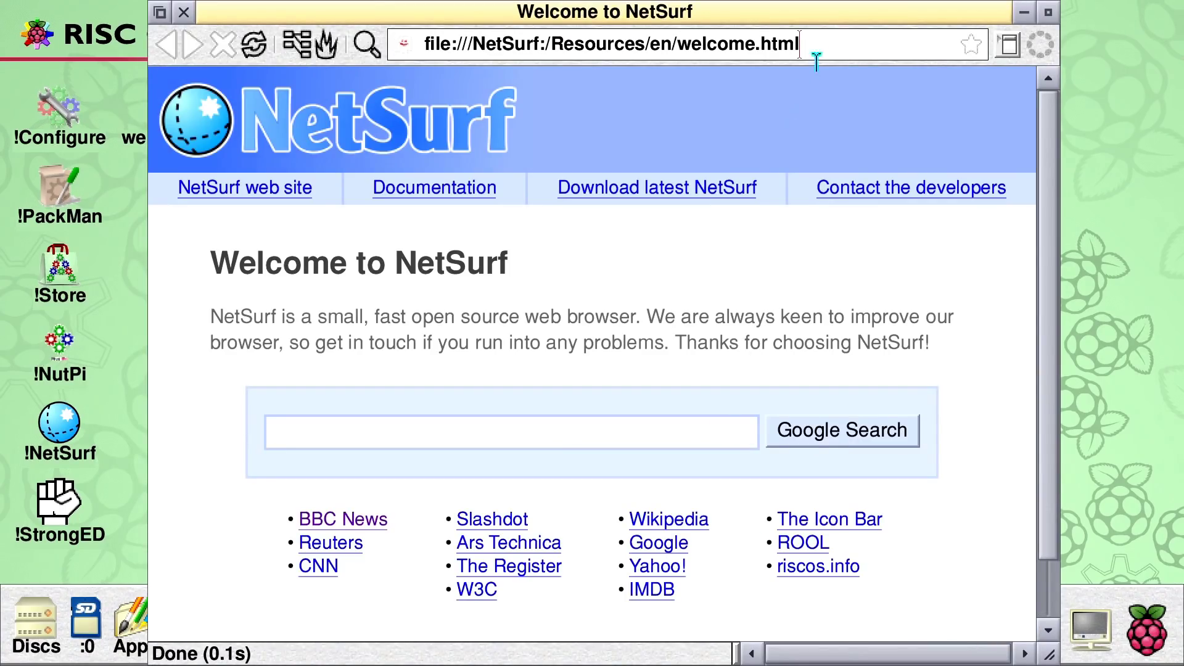
key(BackSpace)
key(BackSpace)
key(BackSpace)
key(BackSpace)
key(BackSpace)
key(BackSpace)
key(BackSpace)
key(BackSpace)
key(BackSpace)
key(BackSpace)
key(BackSpace)
key(BackSpace)
key(BackSpace)
key(BackSpace)
key(BackSpace)
key(BackSpace)
key(BackSpace)
key(BackSpace)
key(BackSpace)
key(BackSpace)
key(BackSpace)
key(BackSpace)
key(BackSpace)
key(BackSpace)
key(BackSpace)
key(BackSpace)
key(BackSpace)
key(BackSpace)
key(BackSpace)
key(BackSpace)
key(BackSpace)
key(BackSpace)
key(BackSpace)
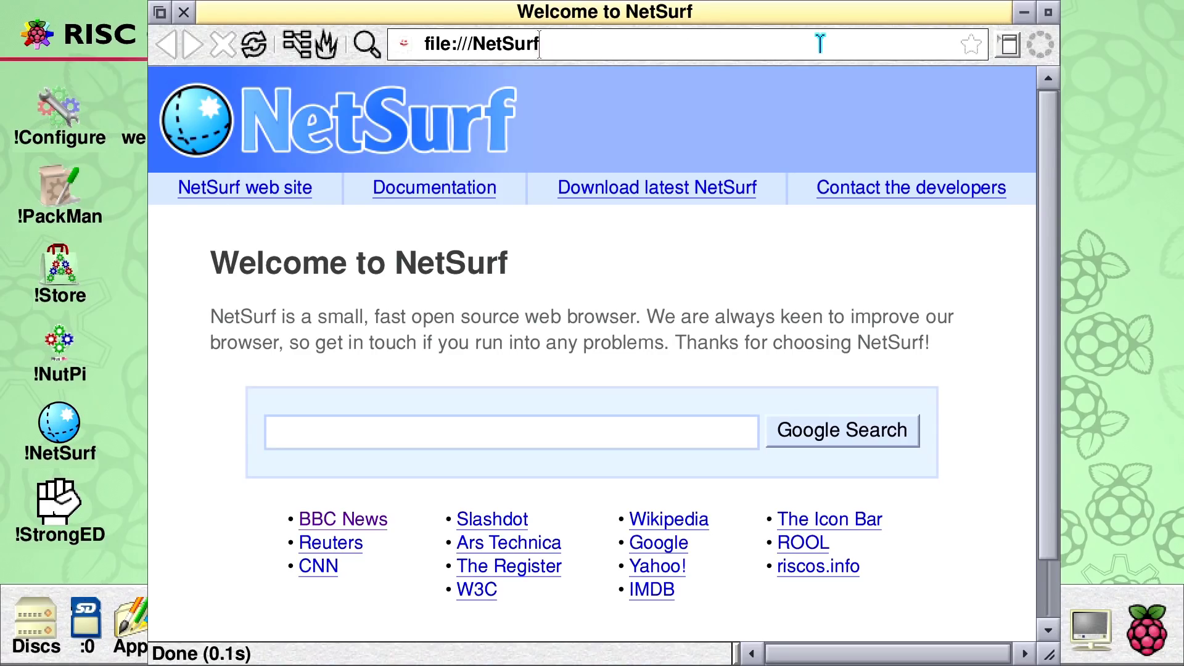
key(BackSpace)
key(BackSpace)
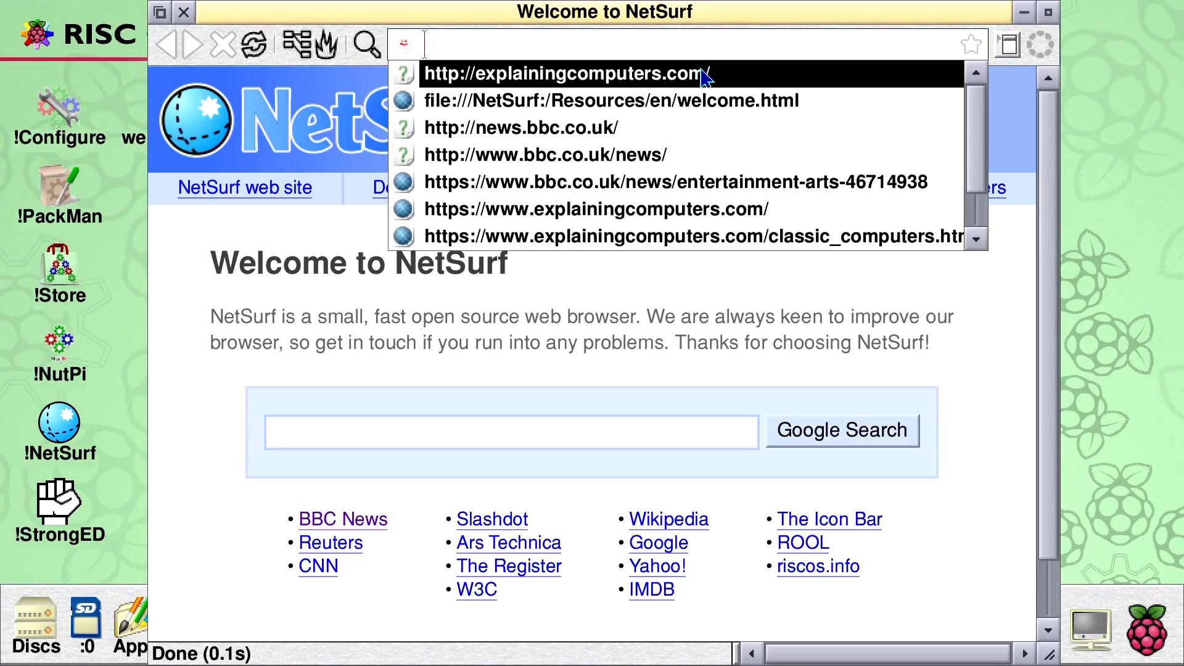
click(703, 73)
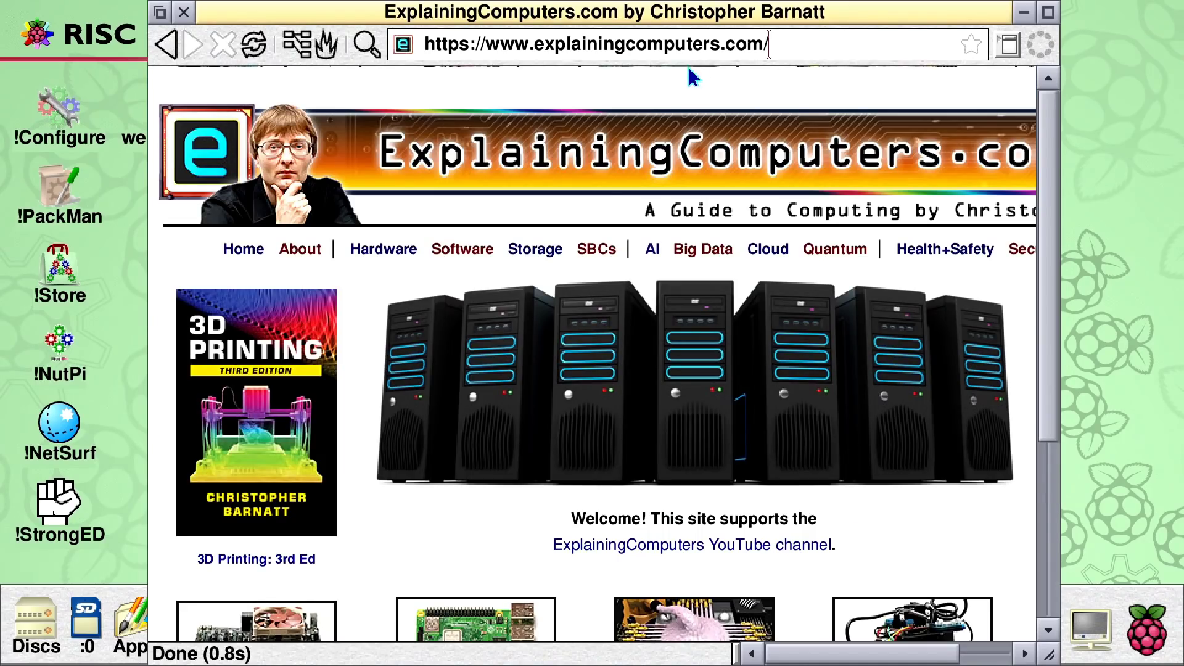
Step: Scale the page to 70%, view Classic Computing Videos, then close the browser window
key(F11)
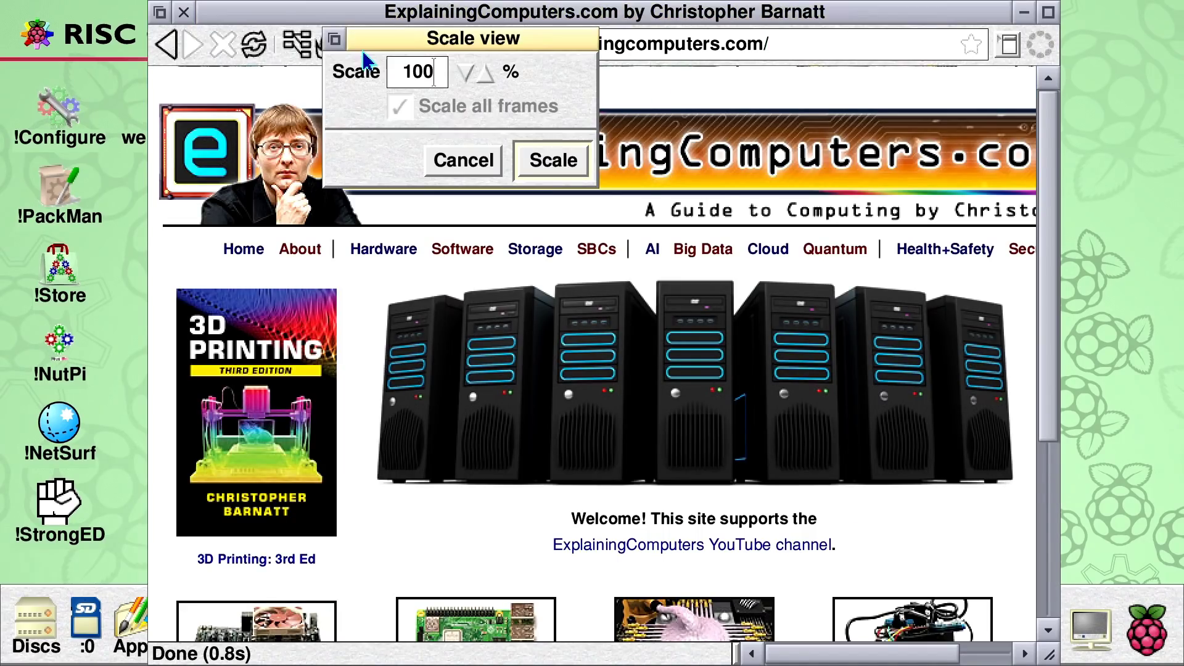
click(463, 75)
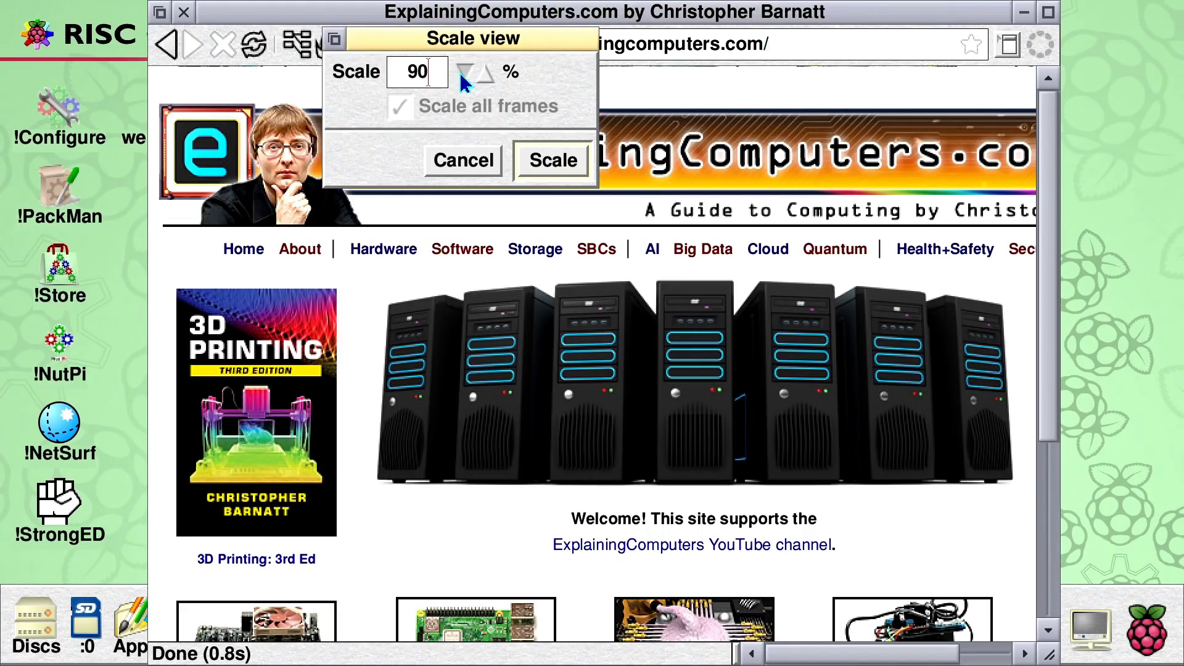
click(553, 161)
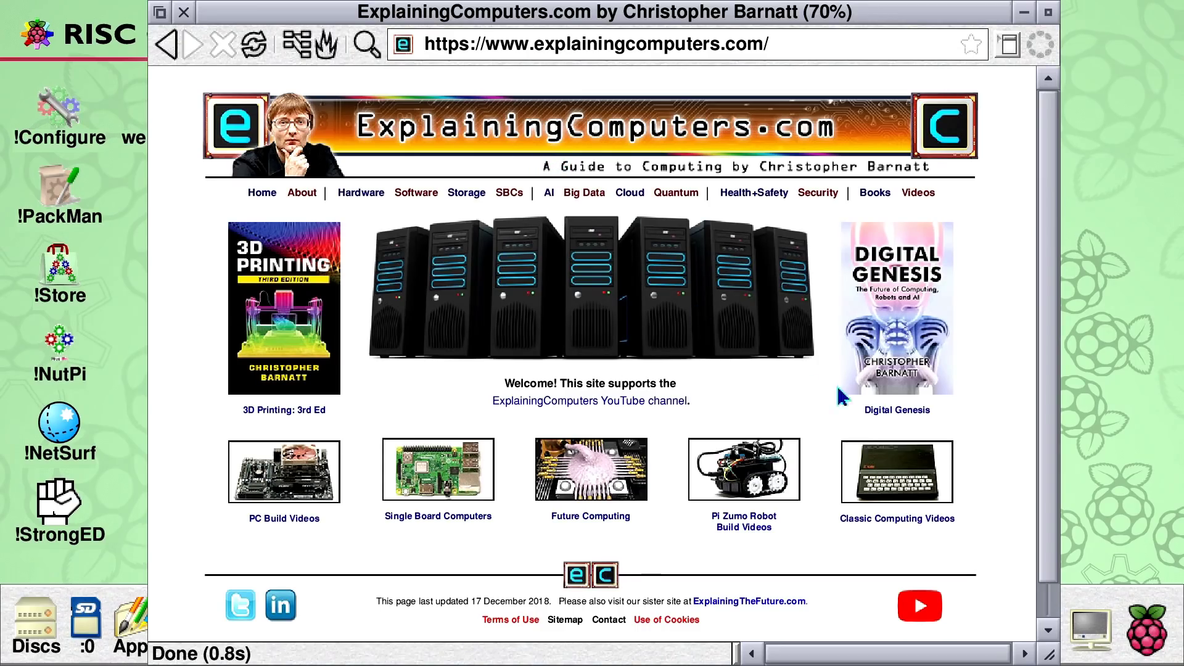
click(911, 490)
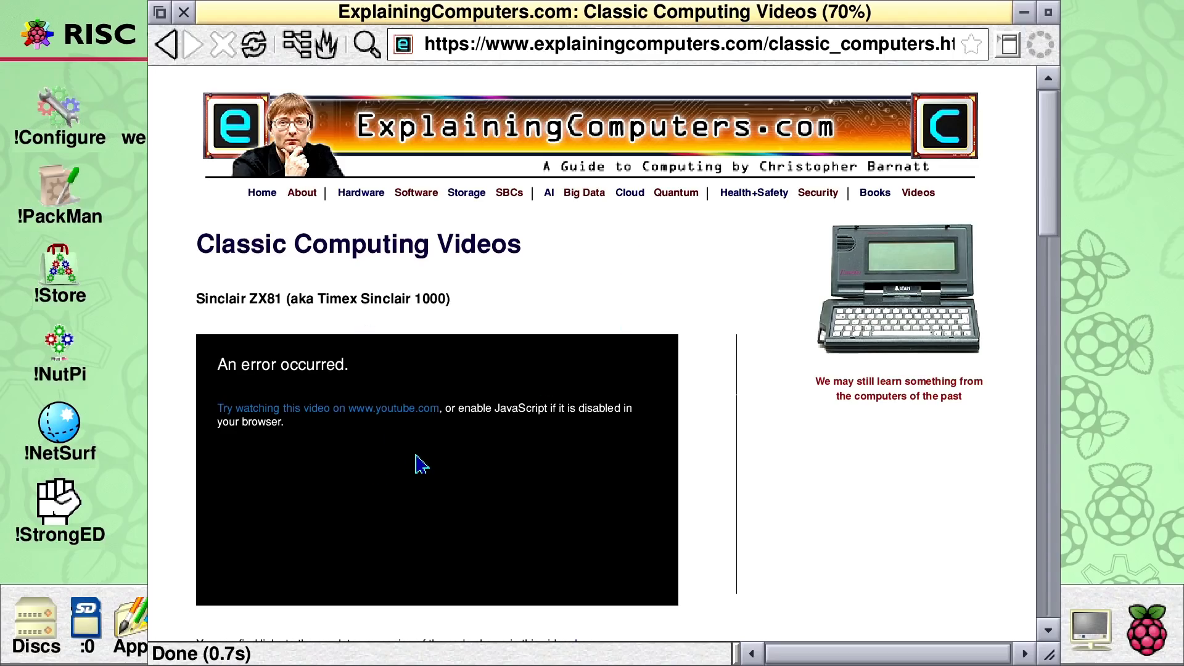
click(184, 14)
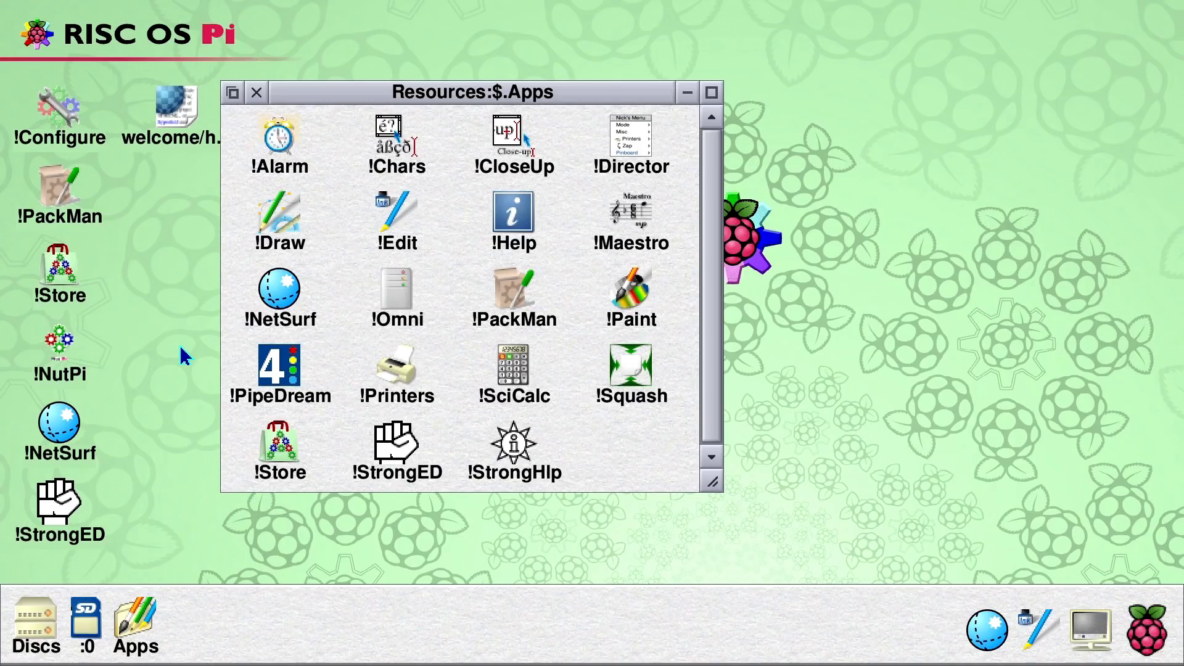
Step: Launch PlingStore and browse its full application catalogue
double_click(295, 457)
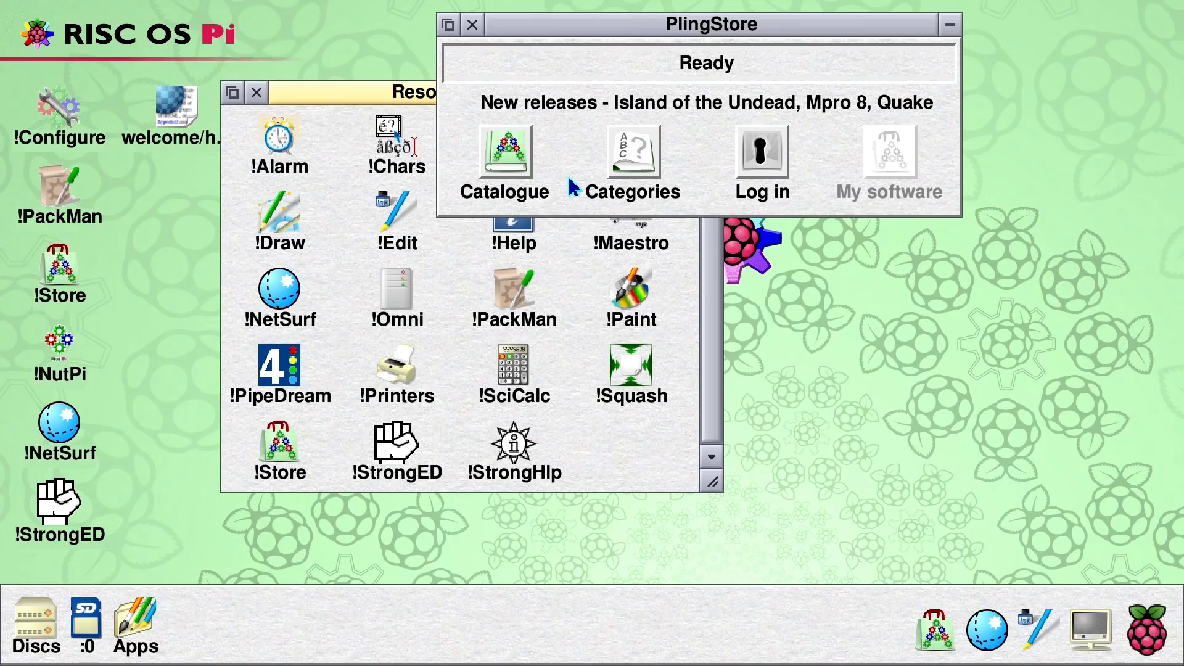
click(490, 166)
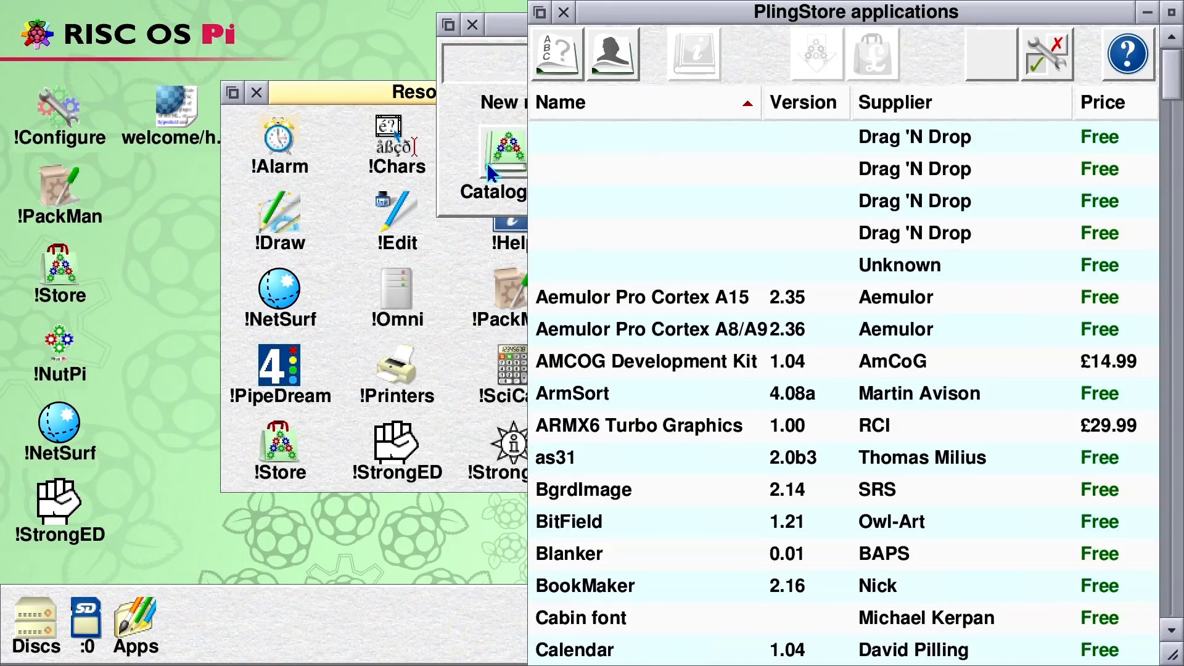
drag(824, 18, 557, 17)
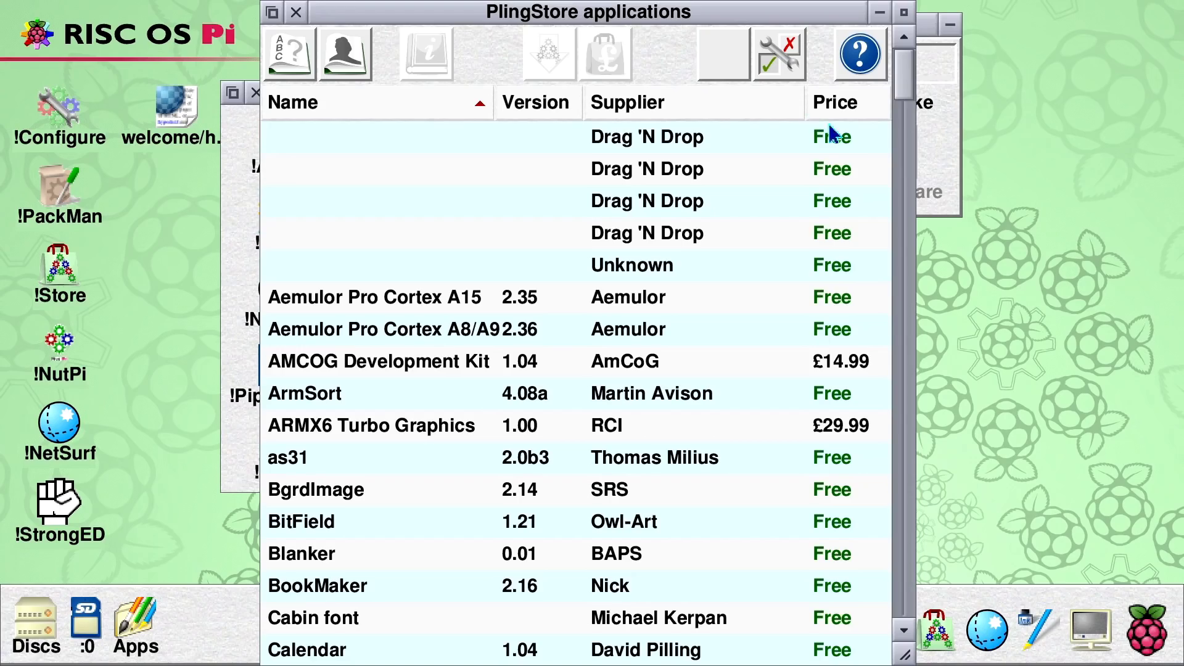
drag(910, 83, 909, 193)
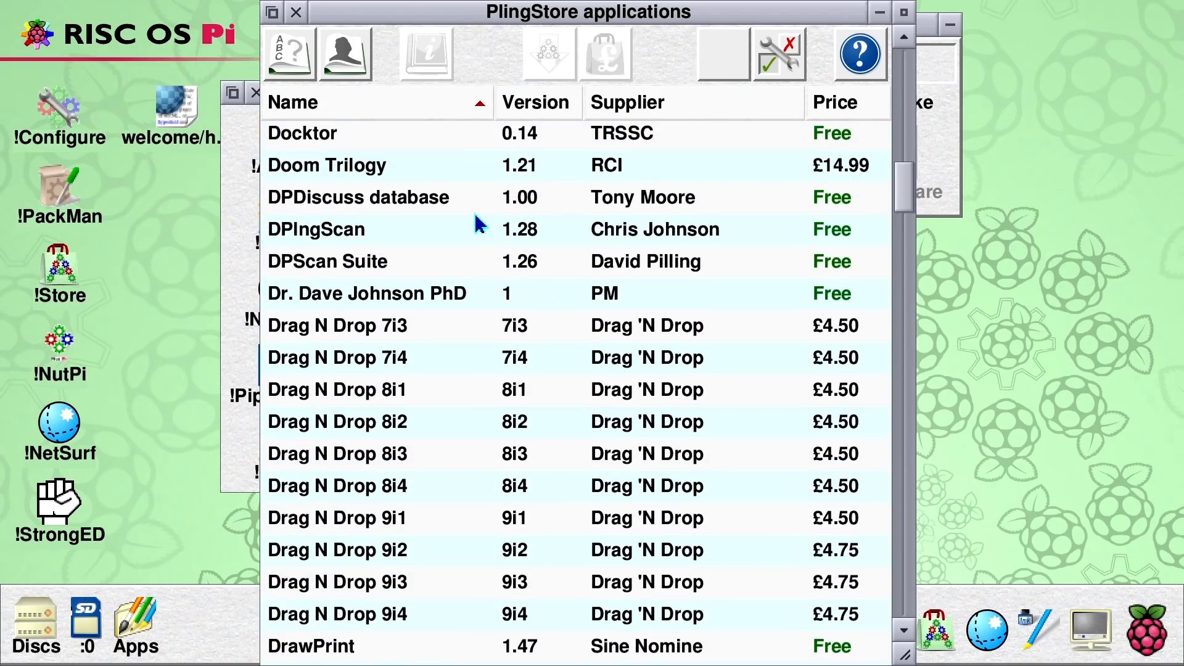
Step: View the Doom Trilogy details, then close the details, applications list and PlingStore windows
mouse_move(402, 174)
double_click(363, 177)
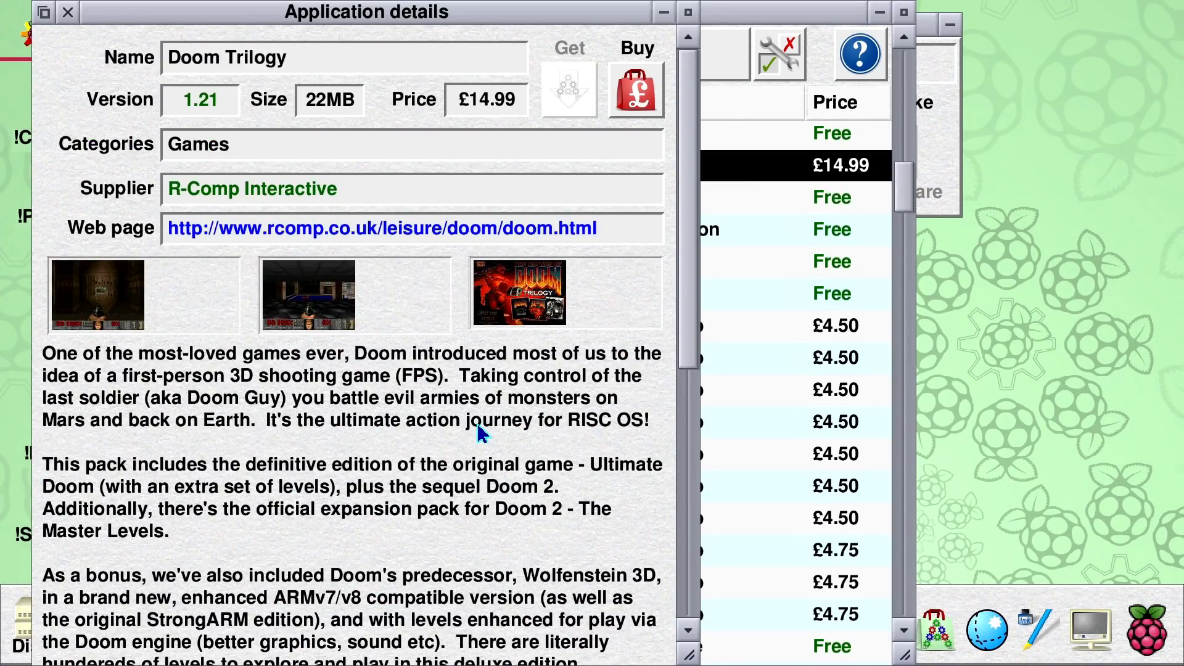
click(68, 13)
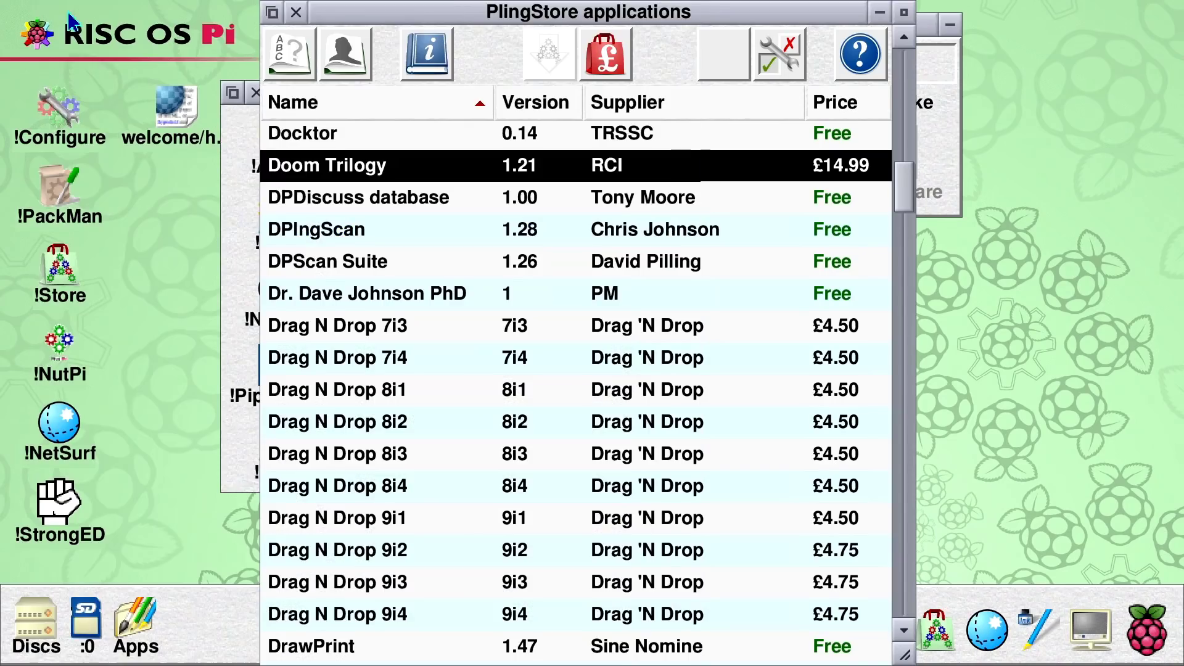
click(295, 12)
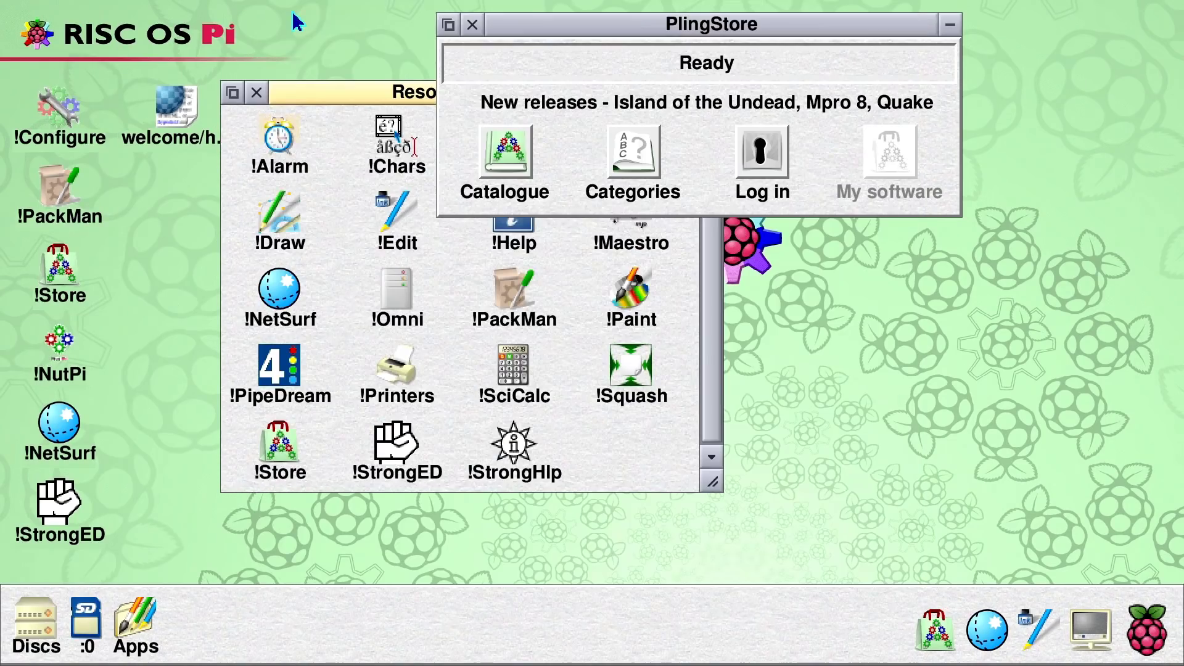
click(473, 25)
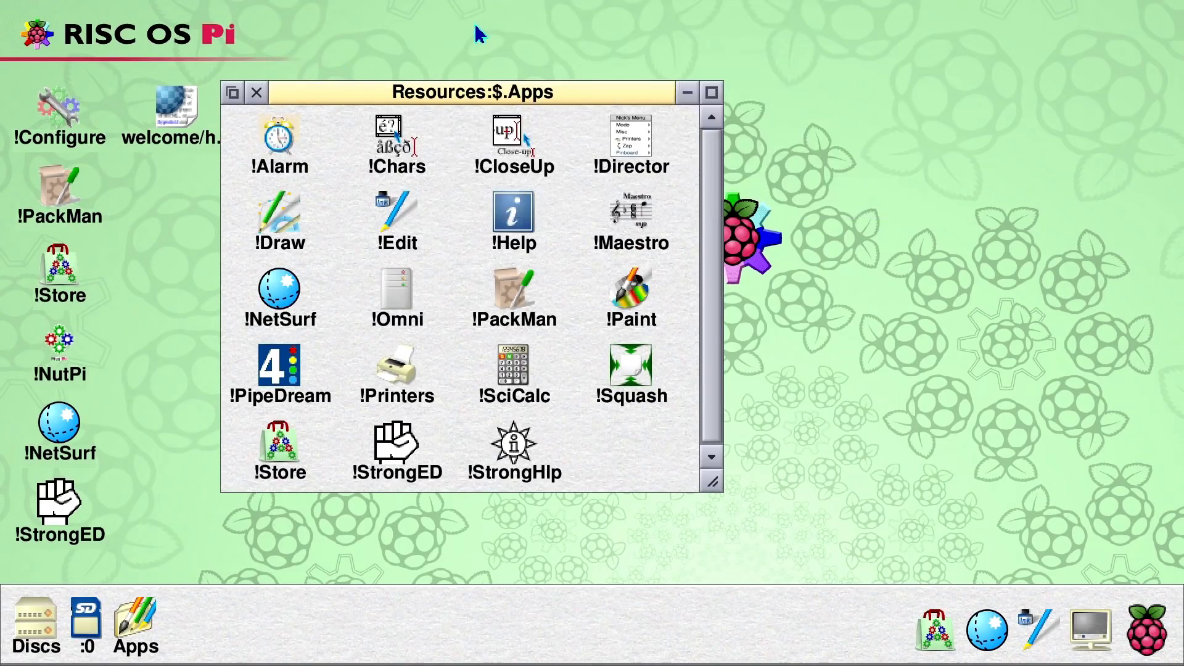
Step: Close the Resources Apps folder, open the SD card root, and launch !Patience from Diversions
click(258, 93)
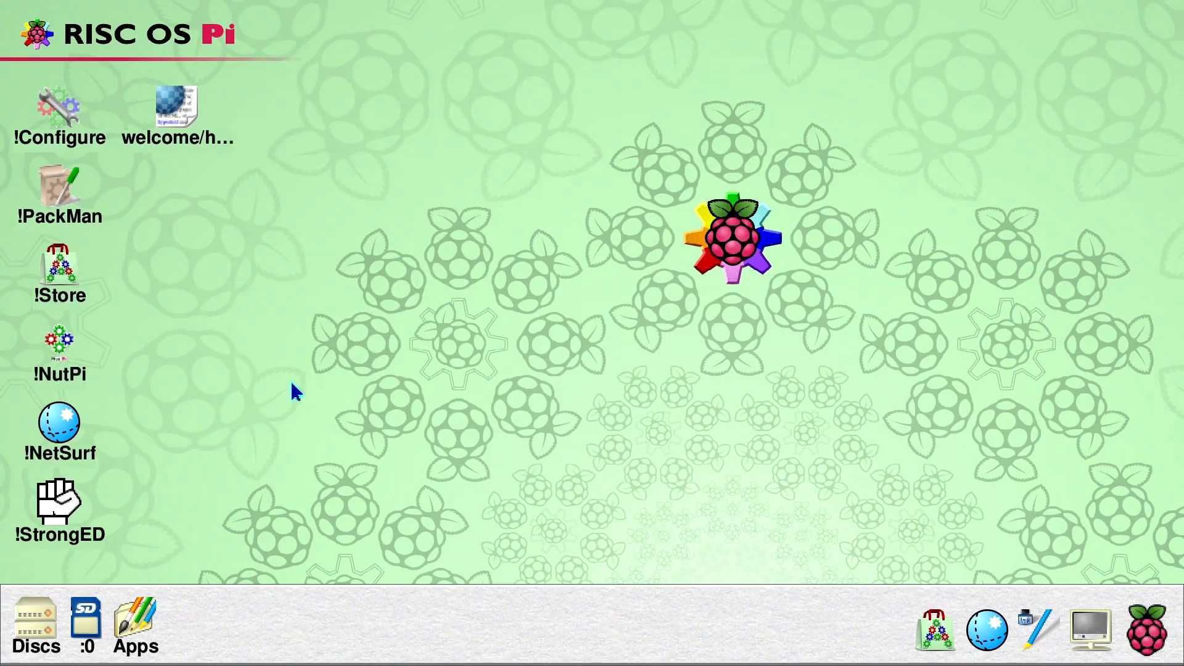
click(81, 630)
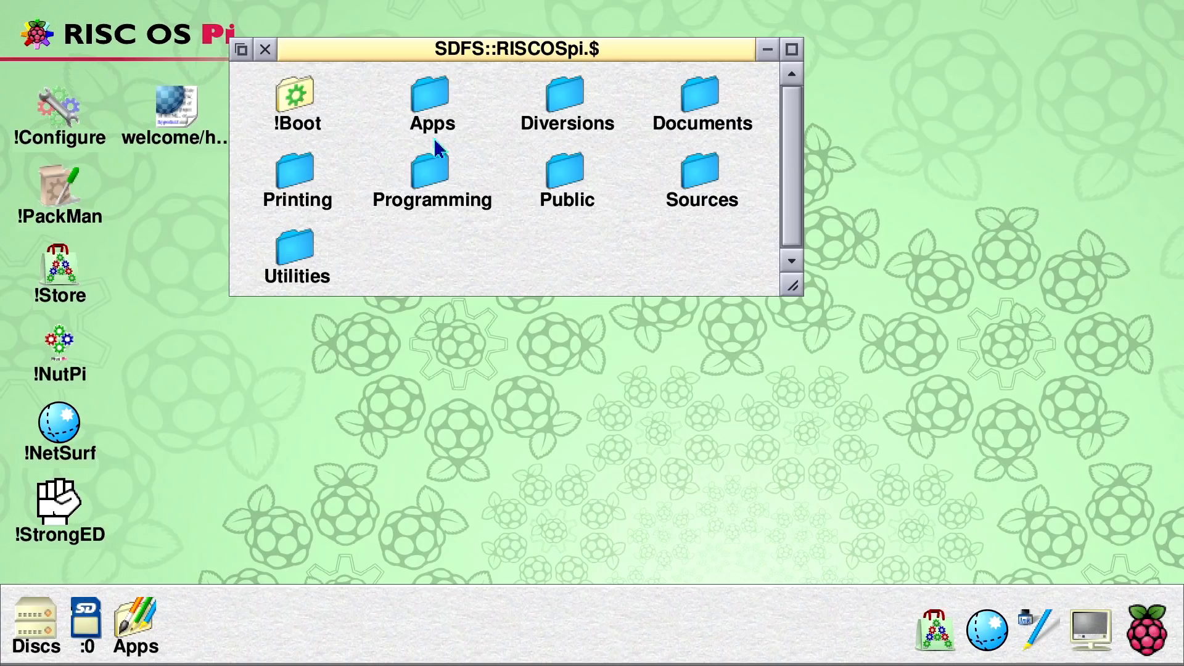
click(441, 100)
double_click(442, 100)
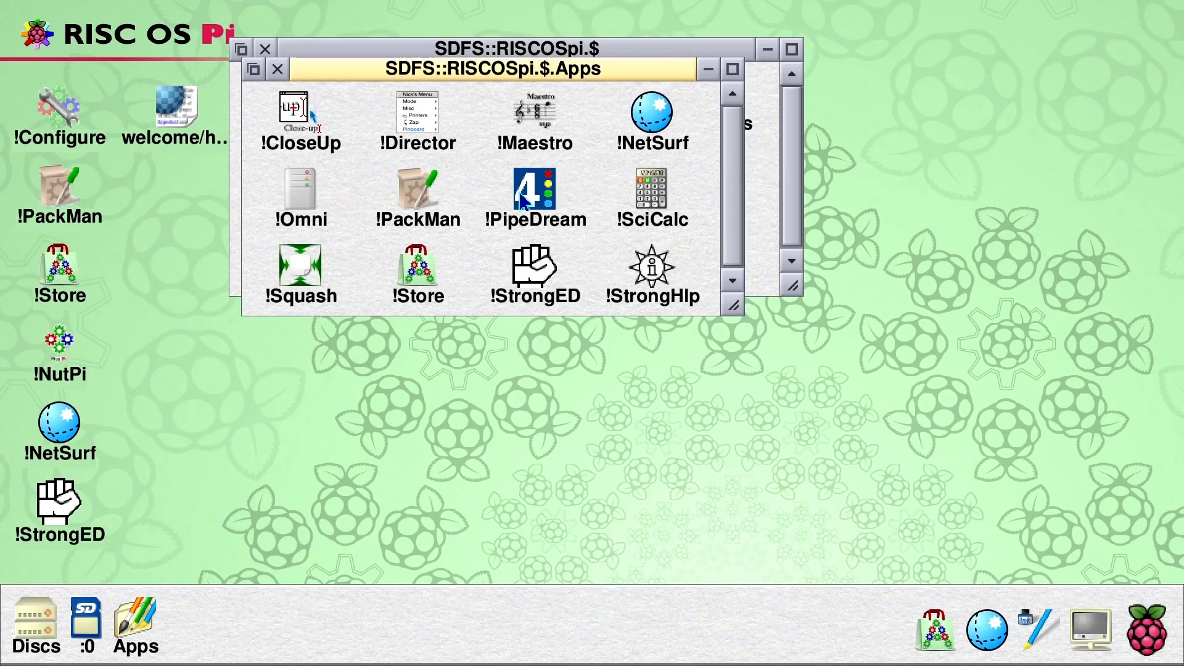
click(278, 69)
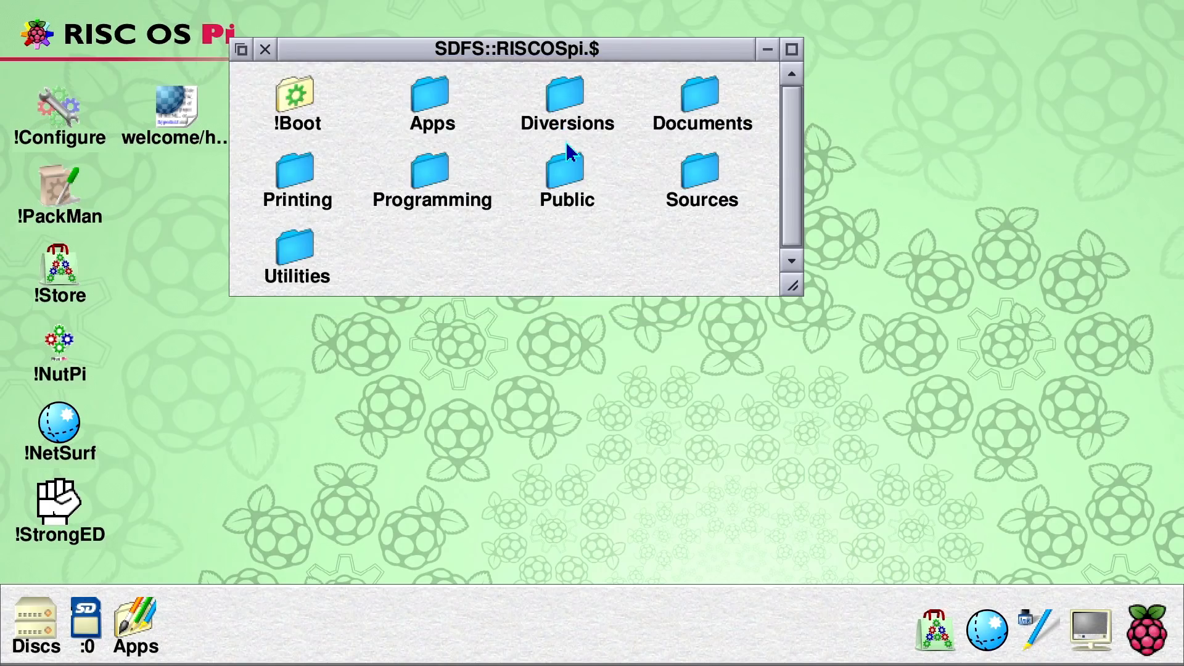
double_click(550, 108)
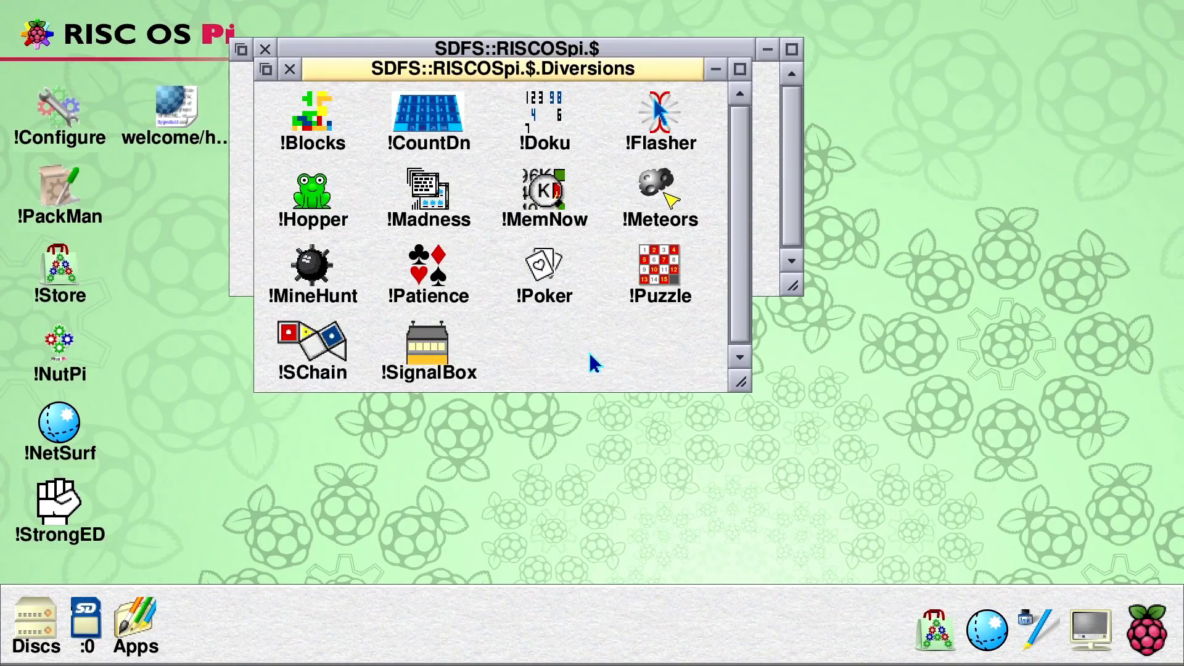
double_click(439, 277)
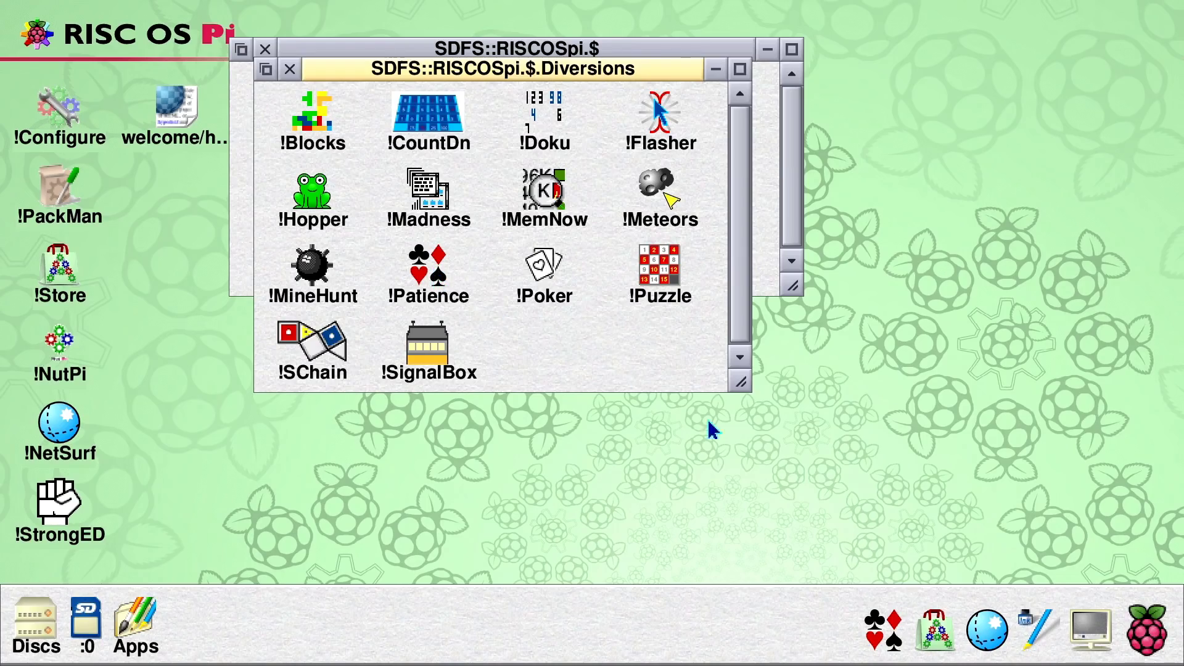
Step: Start a Patience game, put 5♠ on 6♥, deal from the deck and send A♣ to a foundation
click(884, 627)
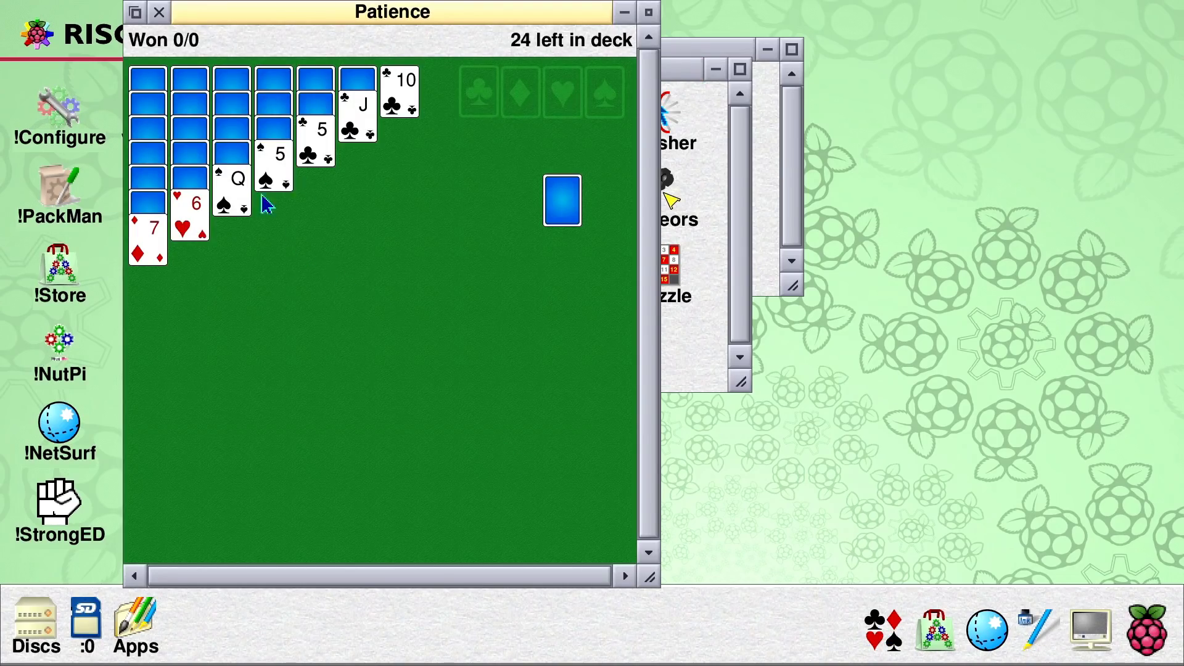
drag(287, 167, 200, 234)
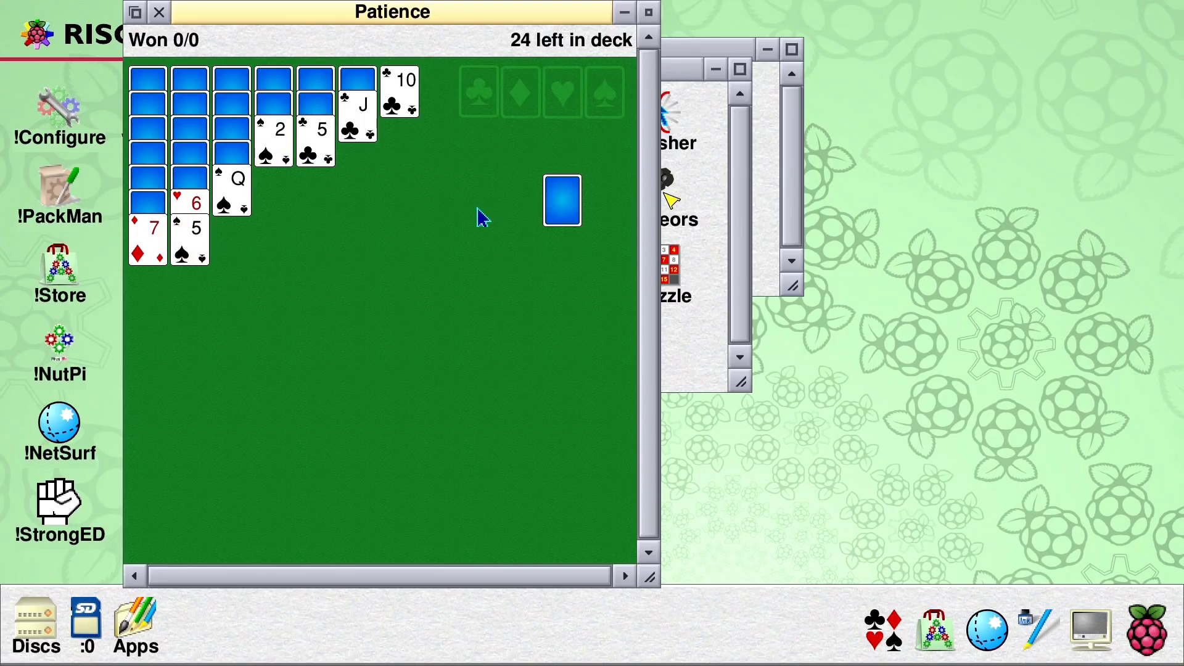
click(561, 214)
click(561, 214)
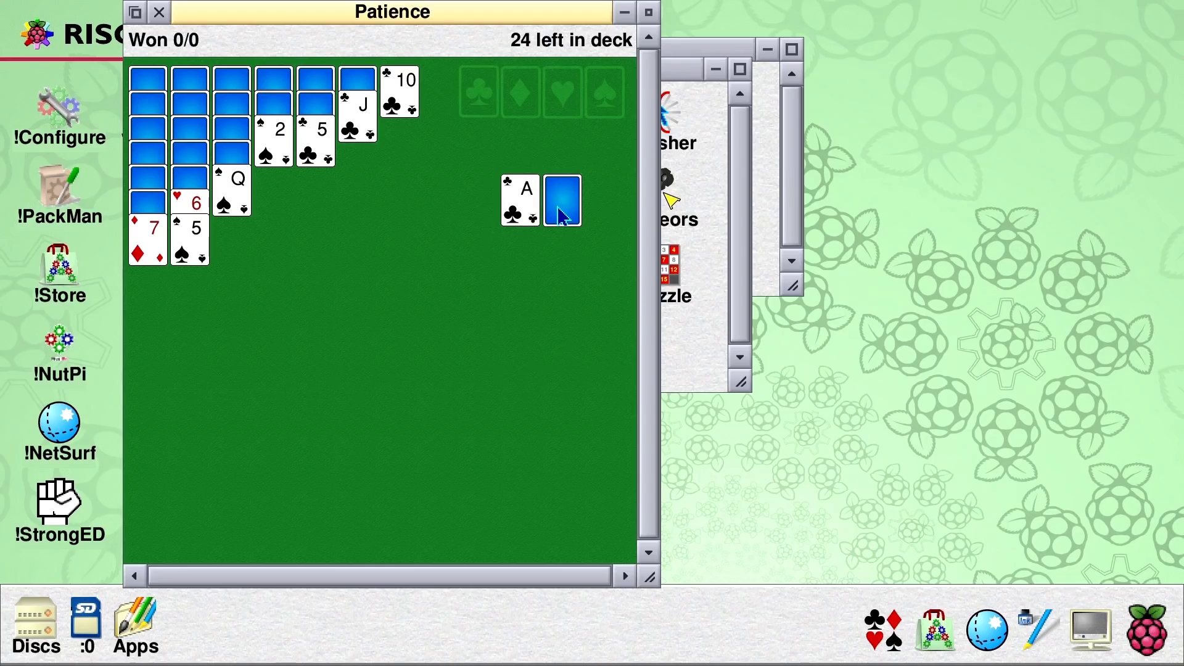
double_click(521, 200)
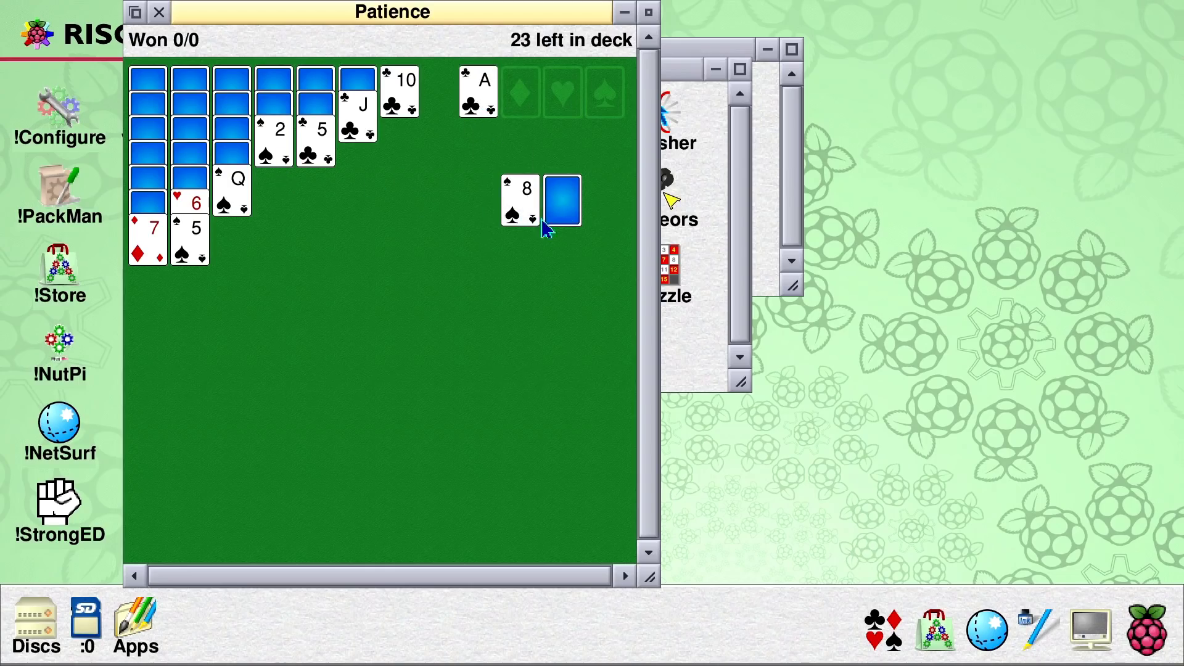
click(561, 216)
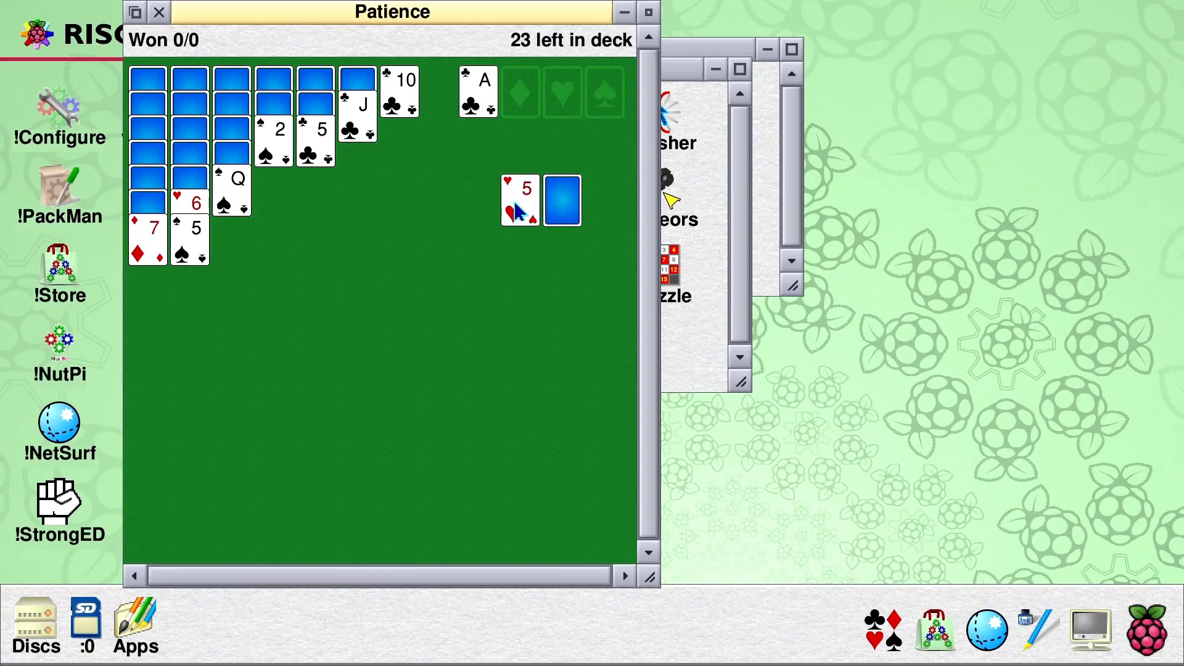
click(560, 204)
Step: Close Patience, launch !Meteors from Diversions, and move its window to the right
click(160, 11)
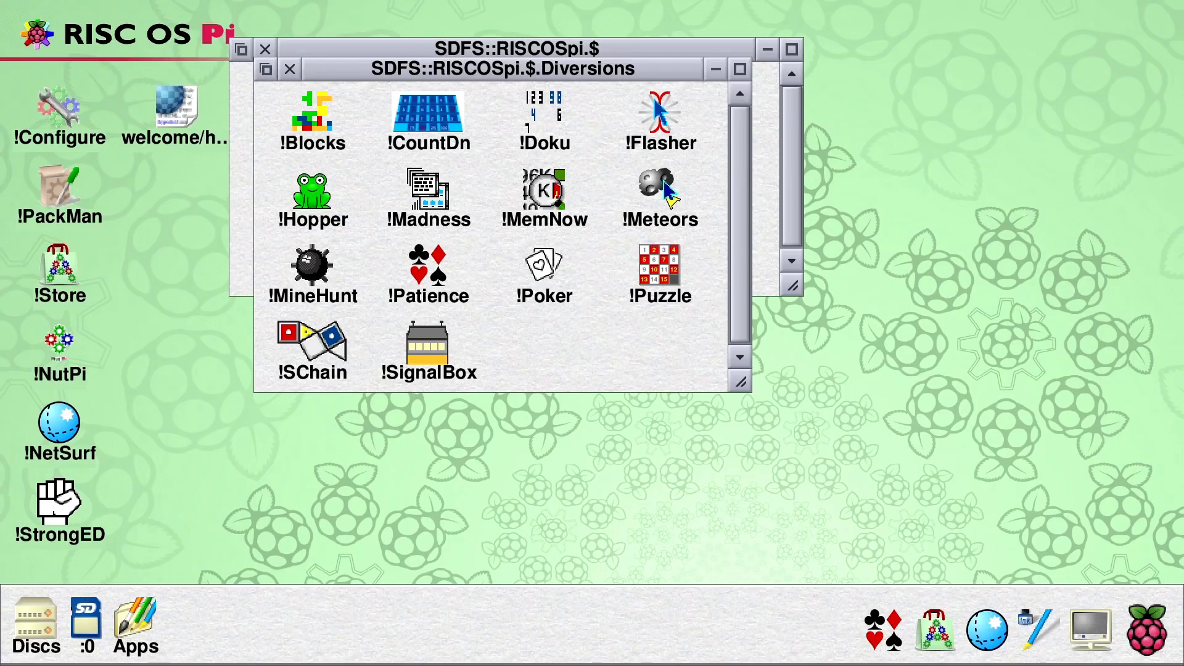
double_click(668, 195)
drag(518, 50, 620, 60)
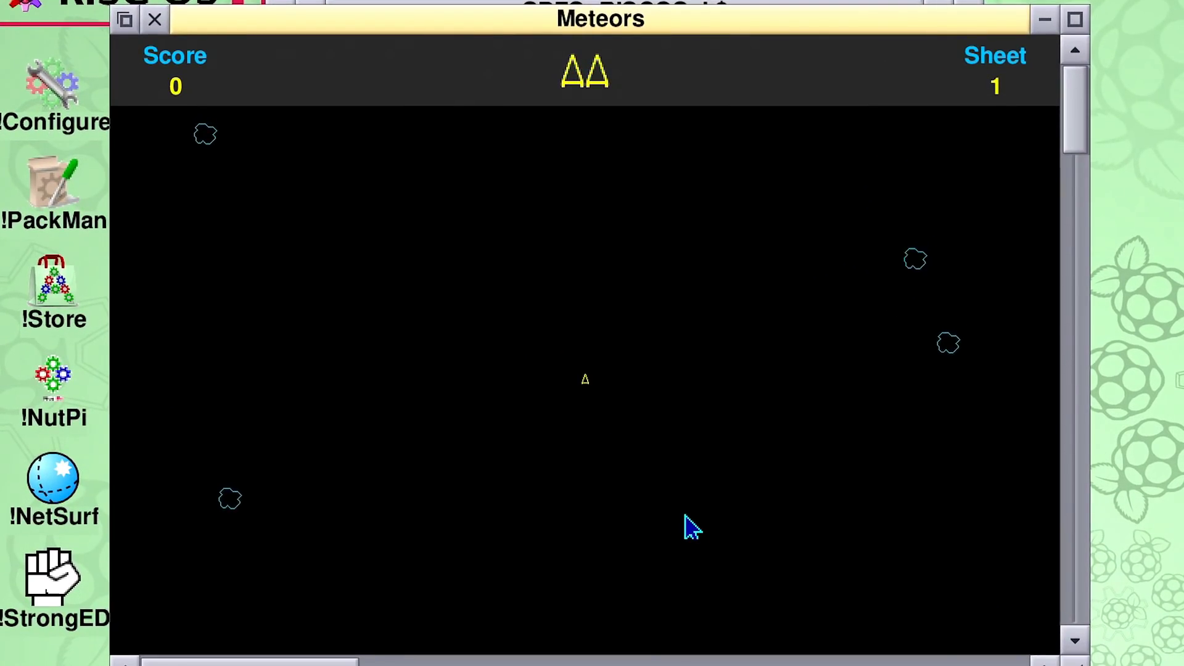
Step: Turn the ship with Z and X and fire with Return until Meteors shows a score of 410
key(z)
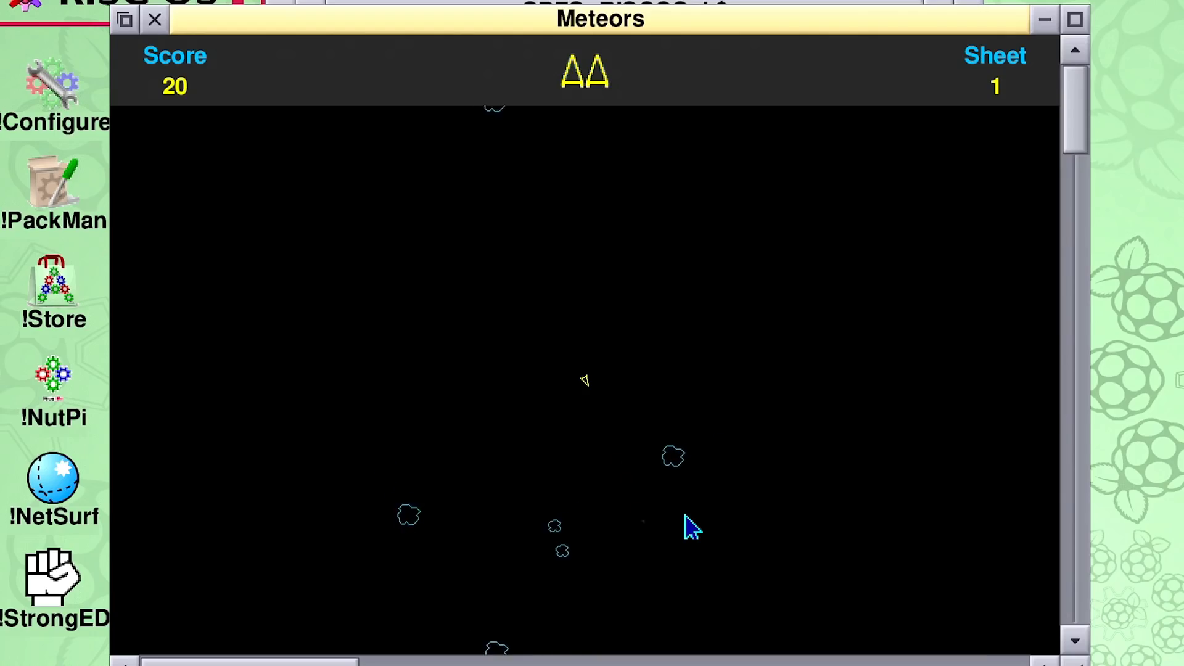
key(x)
key(Return)
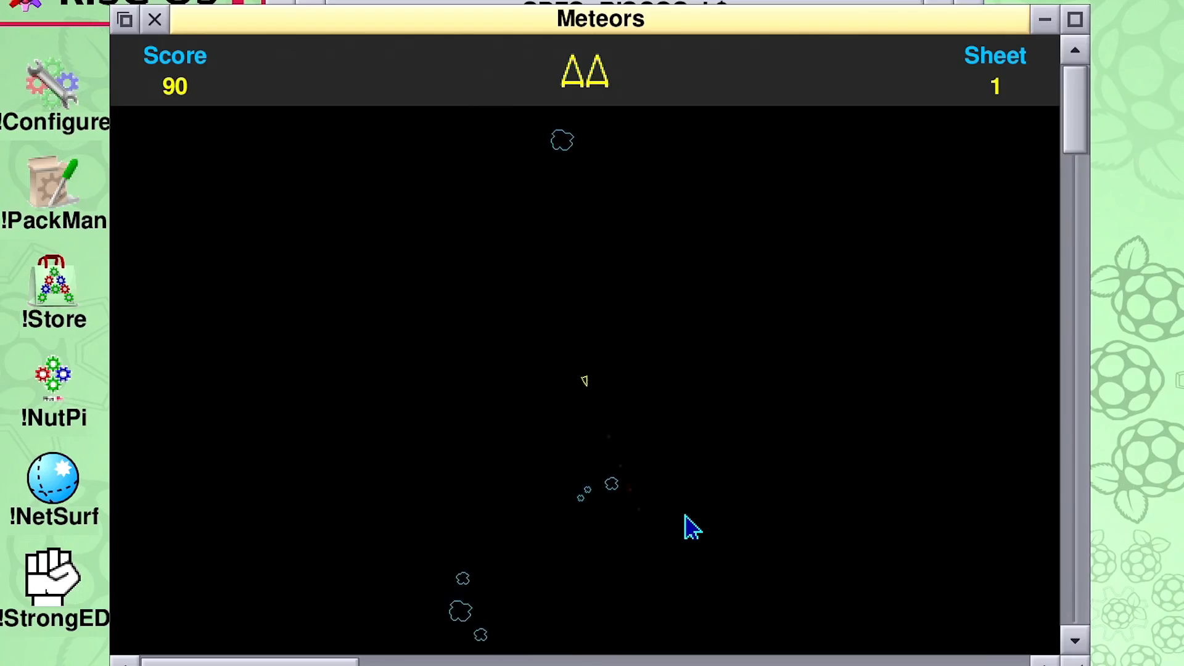
key(x)
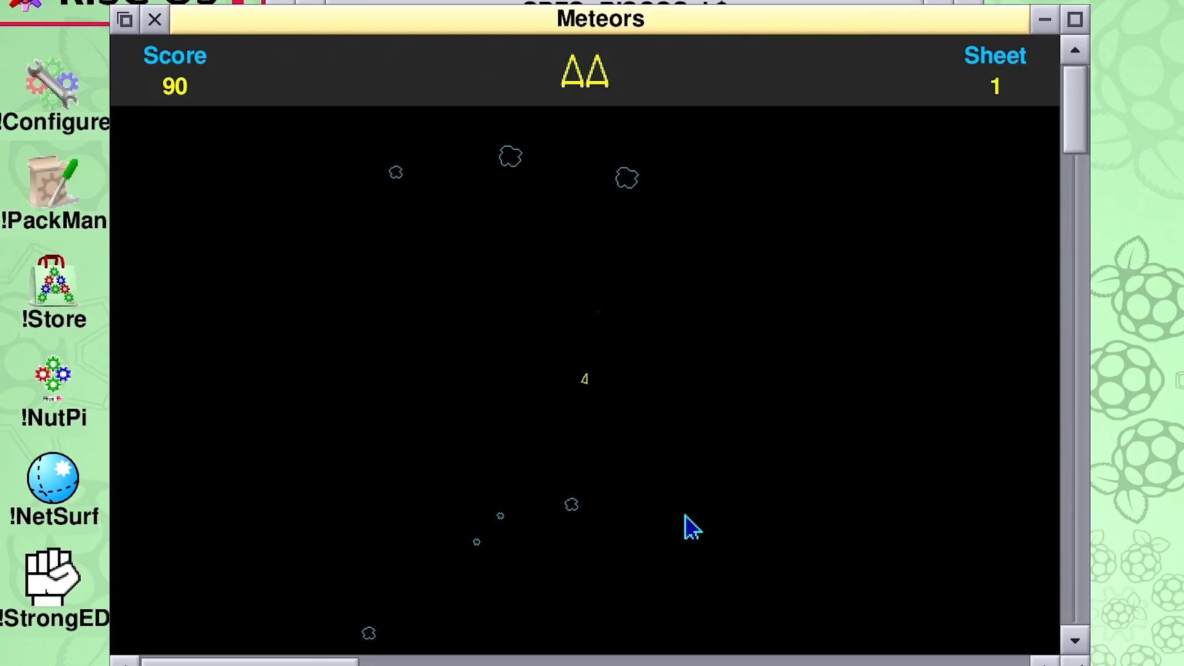
key(z)
key(Return)
key(Return)
key(Return)
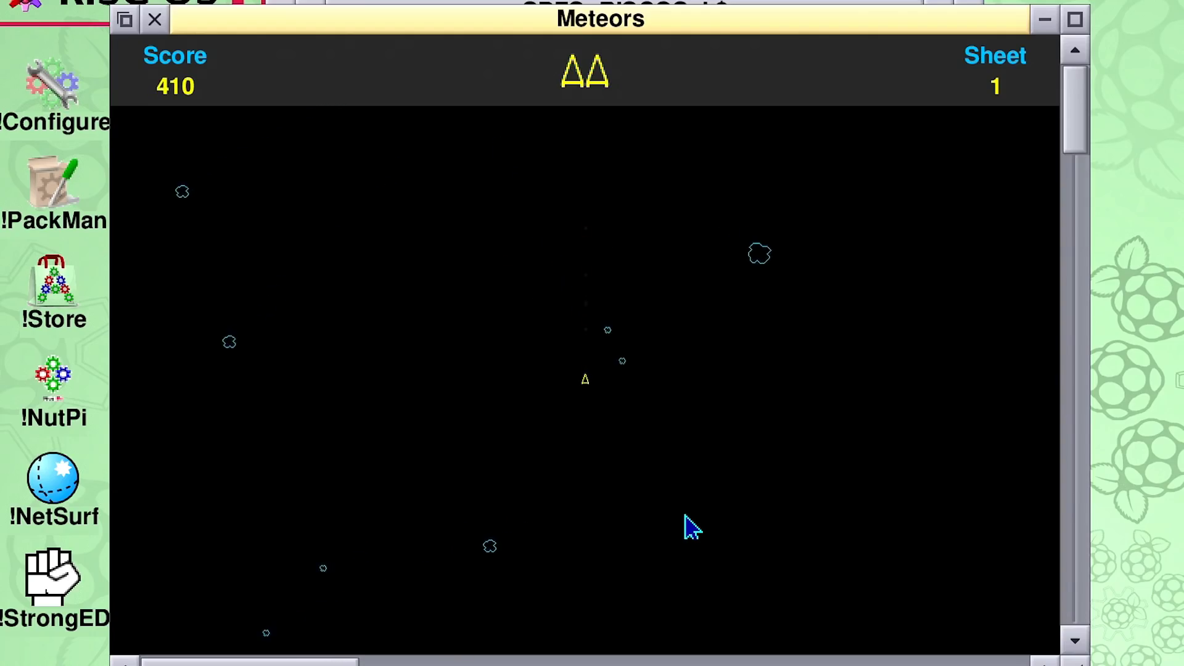
key(z)
key(z)
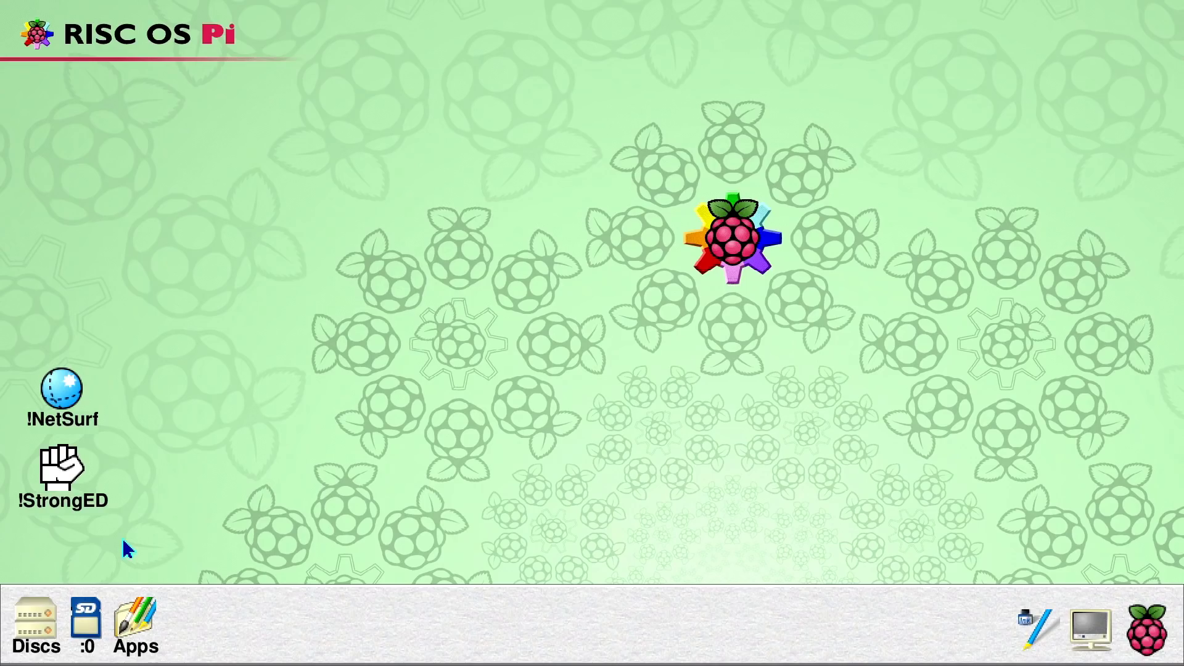
Step: Open the F12 command line and start BBC BASIC V with the basic command
key(F12)
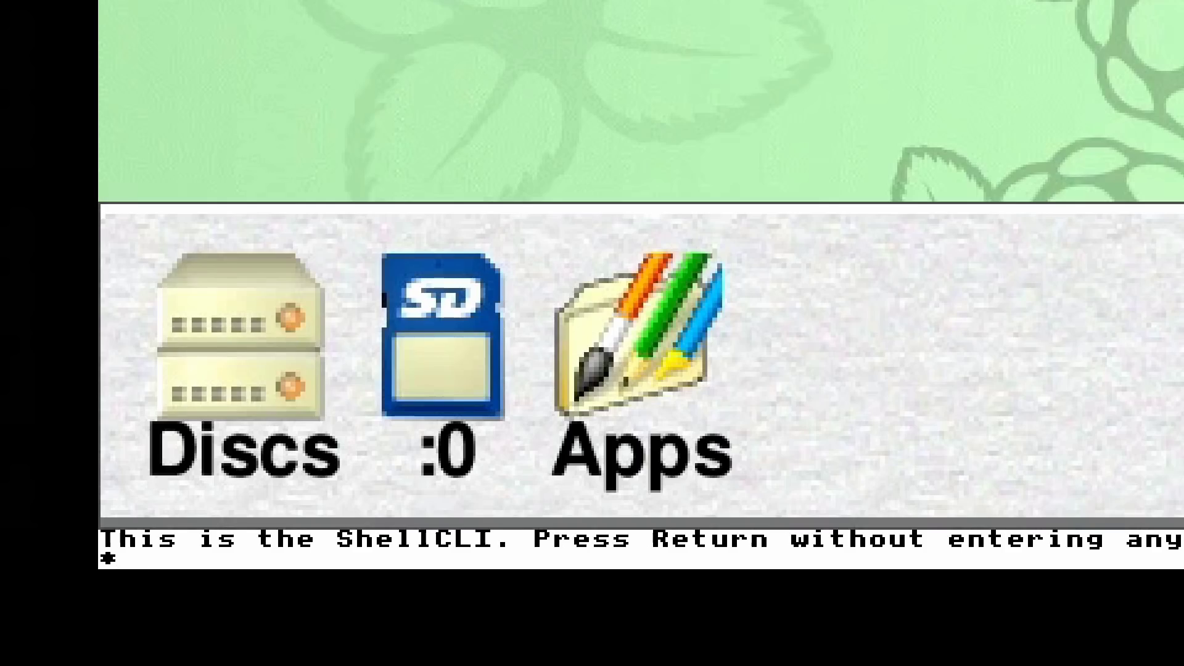
text(basic)
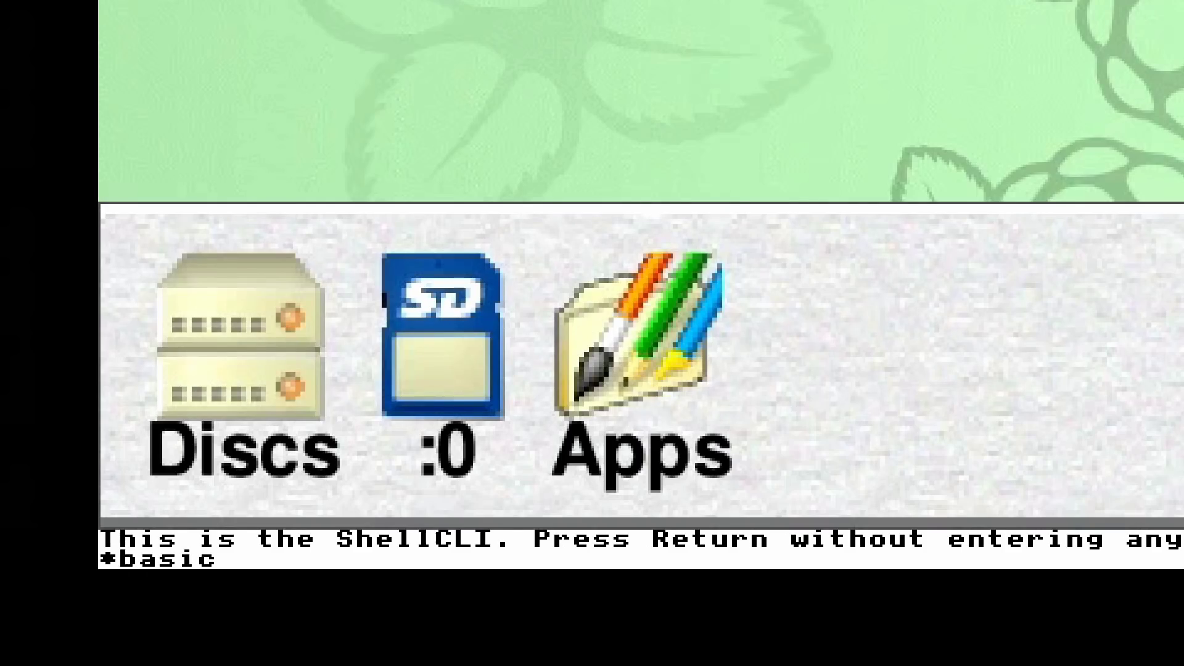
key(Return)
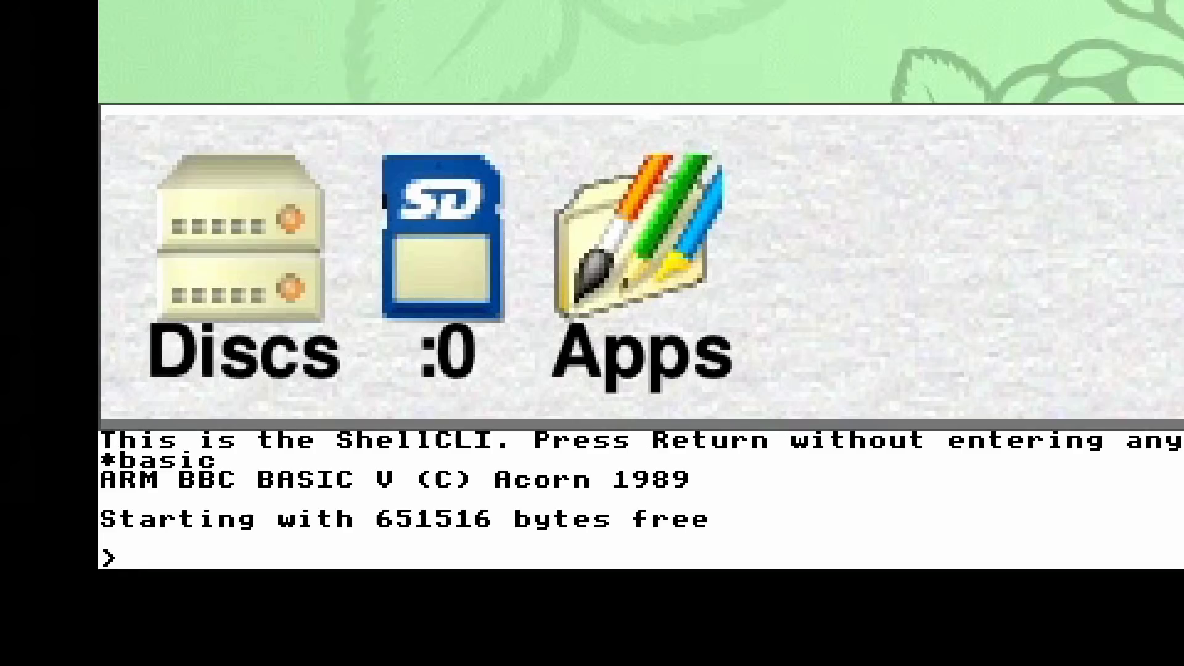
Step: In BASIC, enter MODE 7, print "Hello", then QUIT back to the desktop
text(MODE)
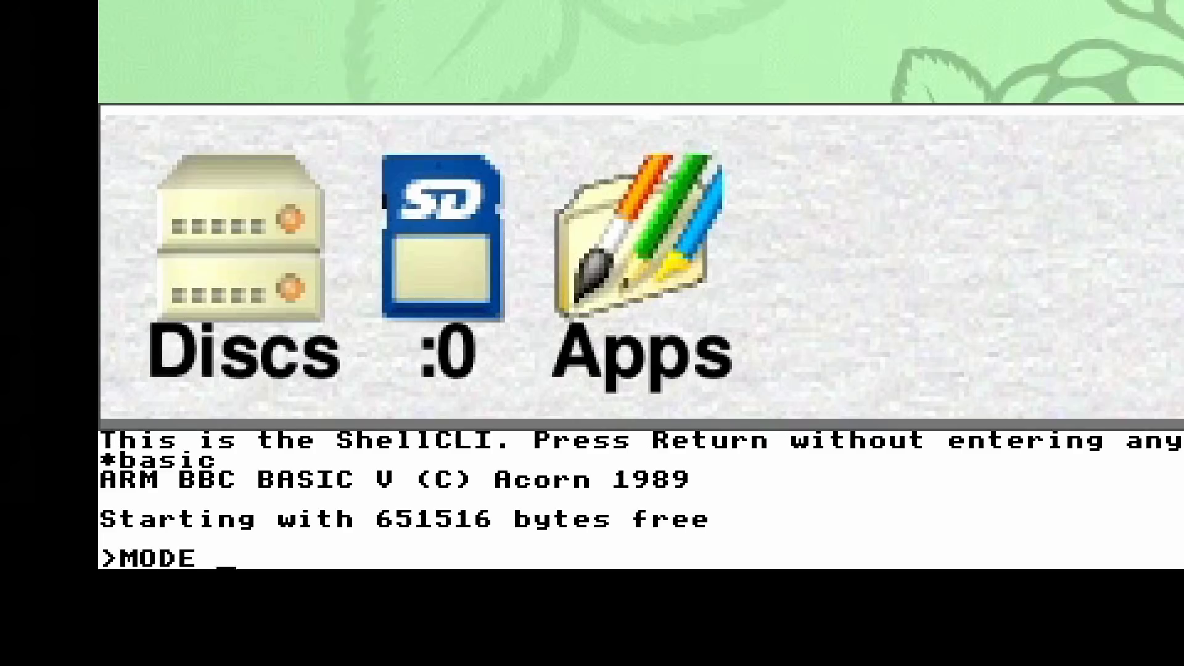
text( 7)
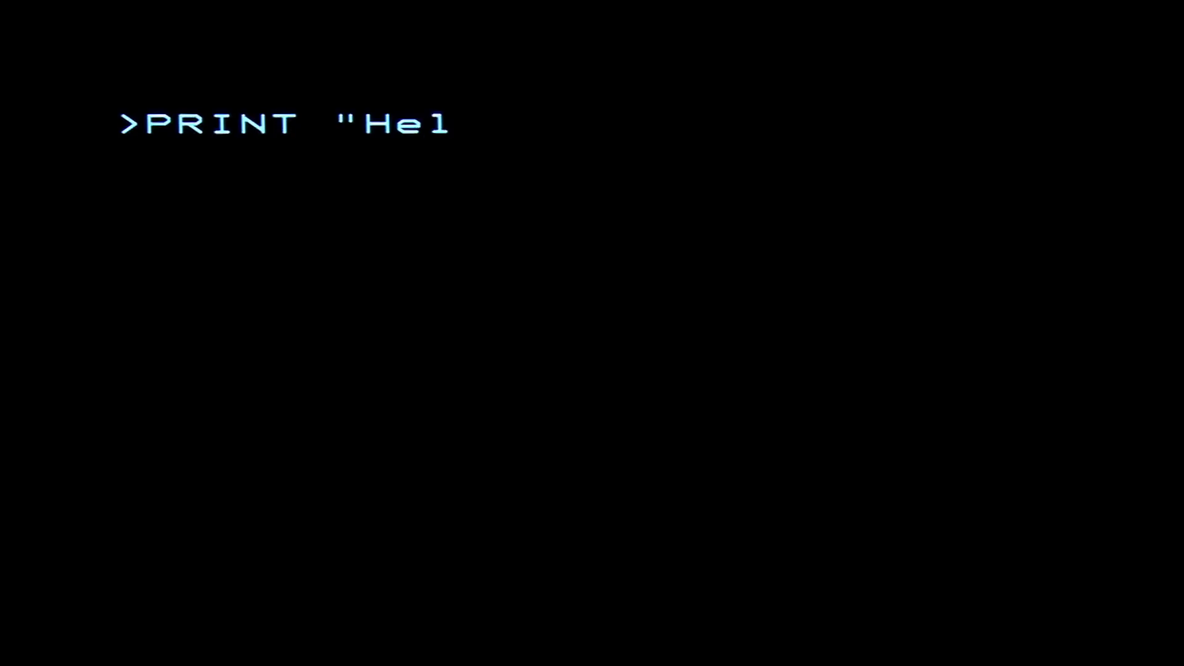
text(o")
key(Return)
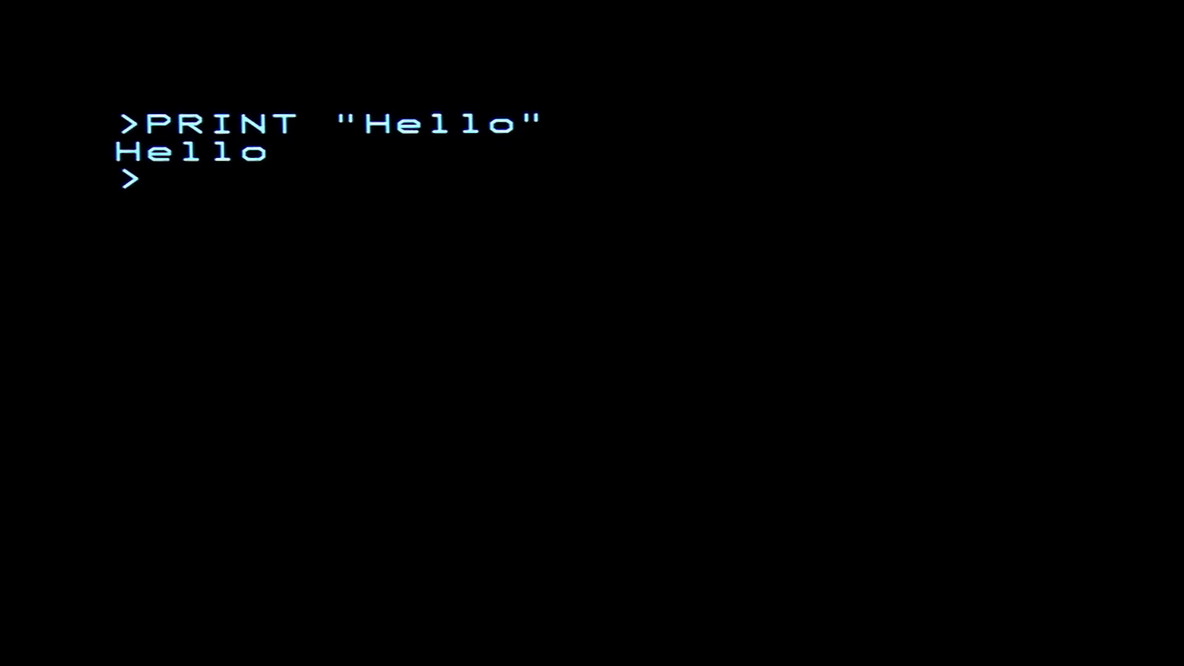
text(QUIT)
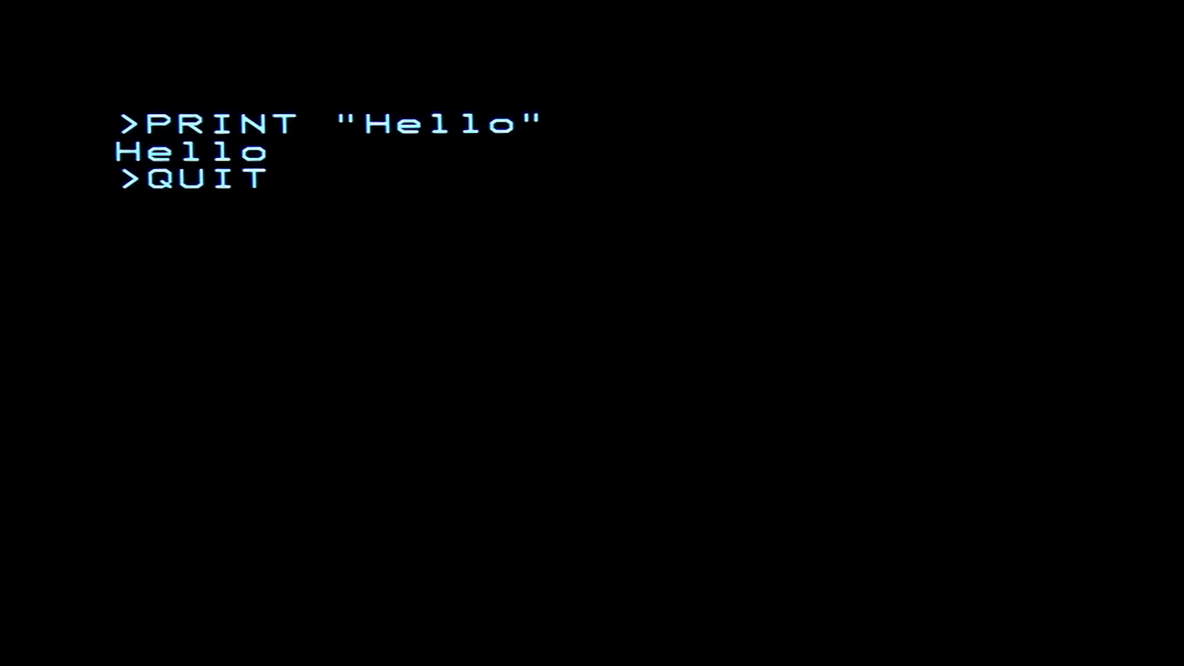
key(Return)
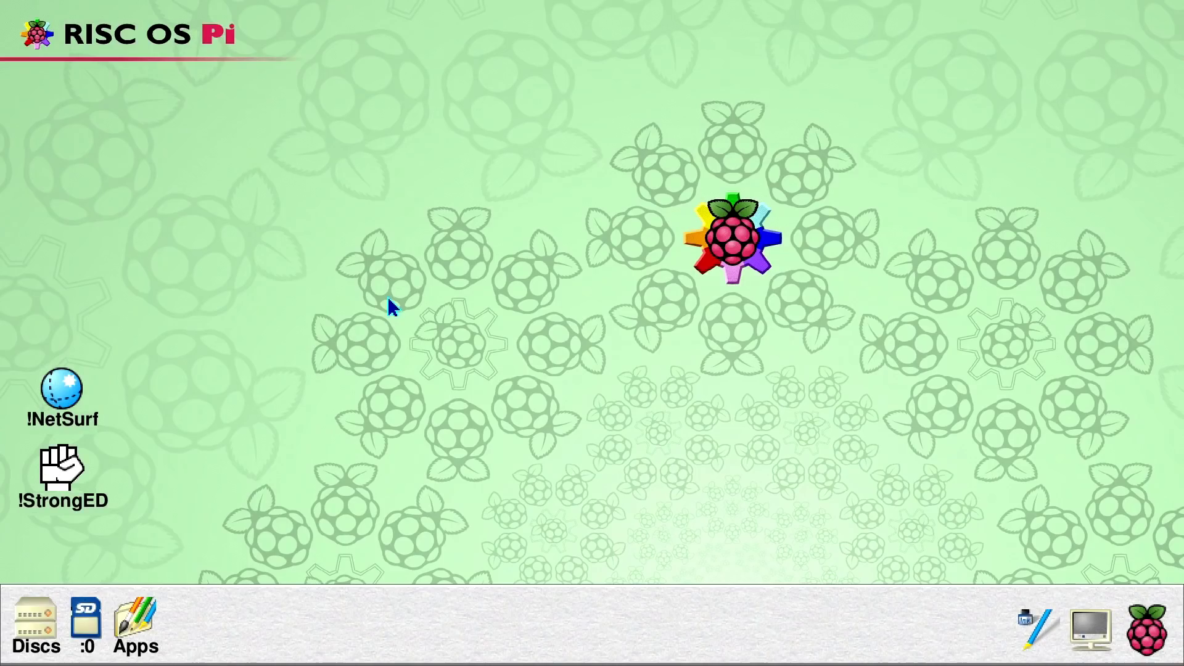
Step: Open the SD card's Programming > BASIC > Routines folder and close the other filer windows
click(75, 632)
click(497, 185)
double_click(499, 191)
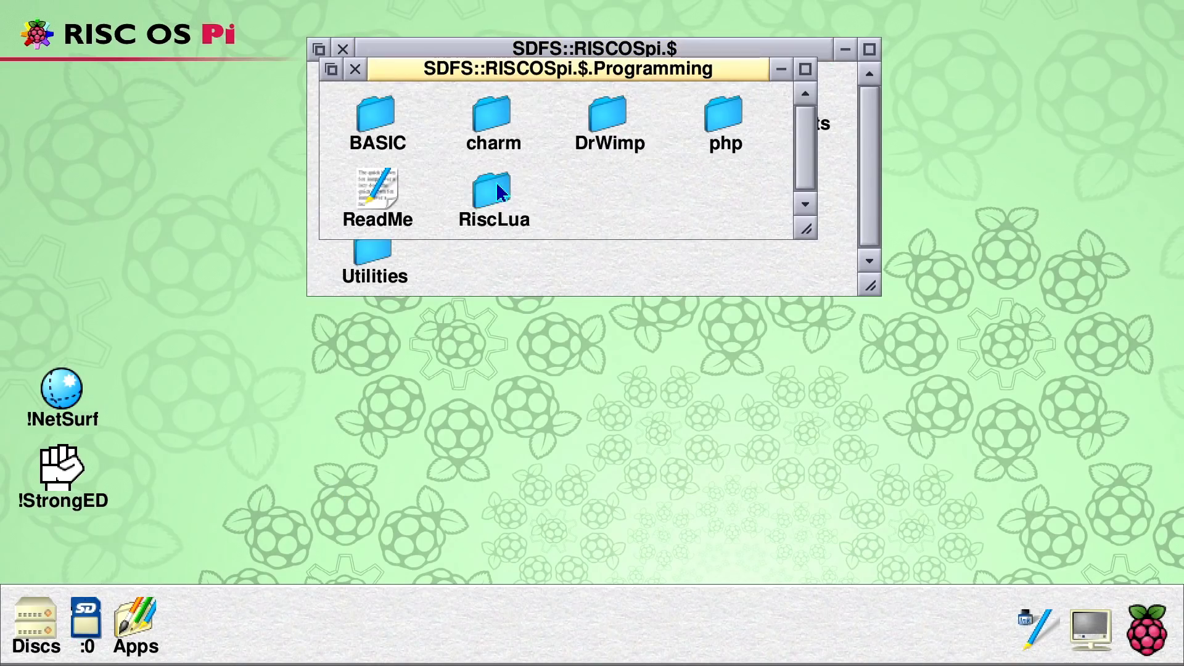
double_click(369, 131)
double_click(619, 137)
drag(637, 113, 766, 126)
click(368, 88)
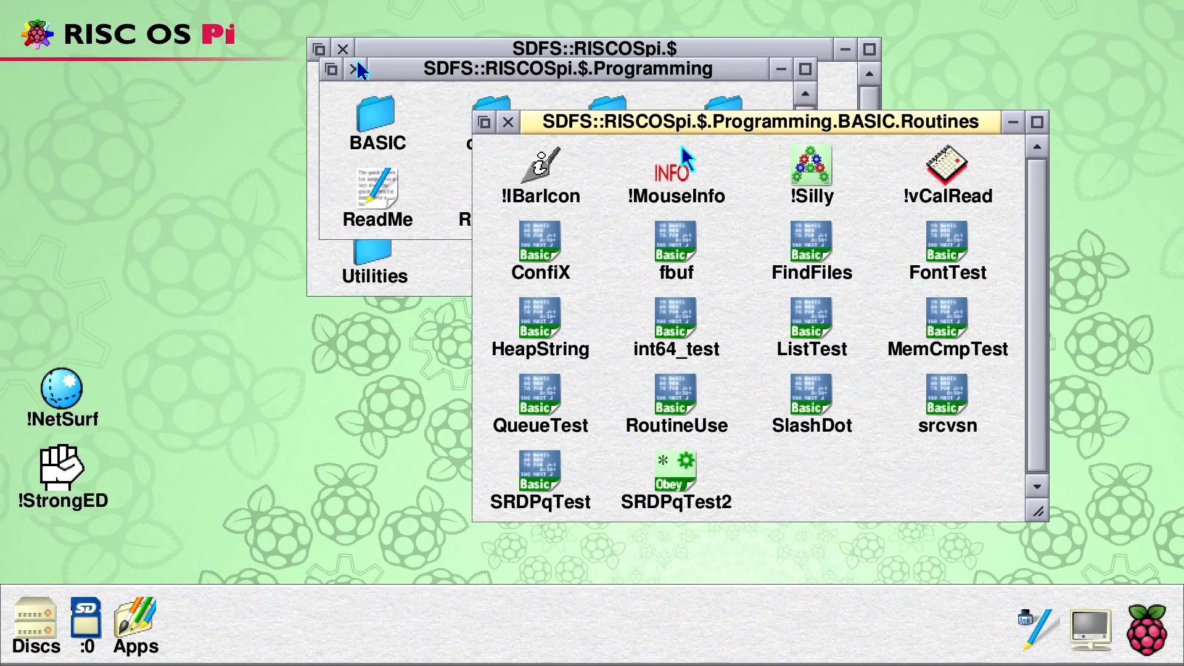
click(355, 69)
click(343, 49)
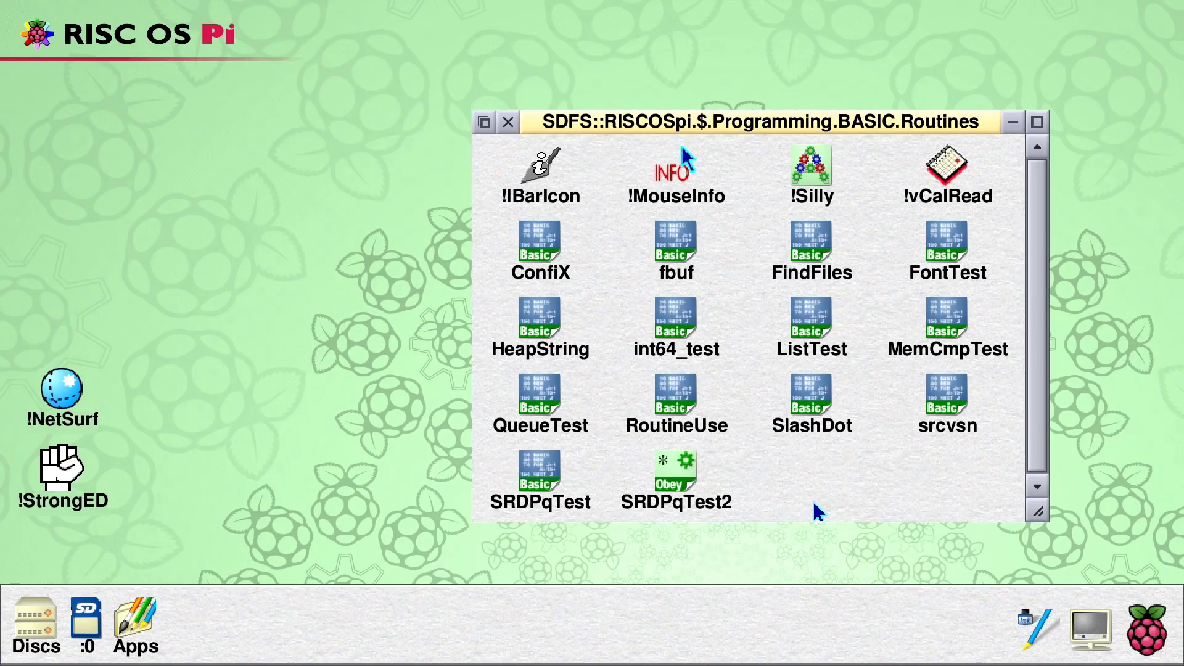
Step: Run the ListTest and FontTest programs, closing each one's output
double_click(812, 318)
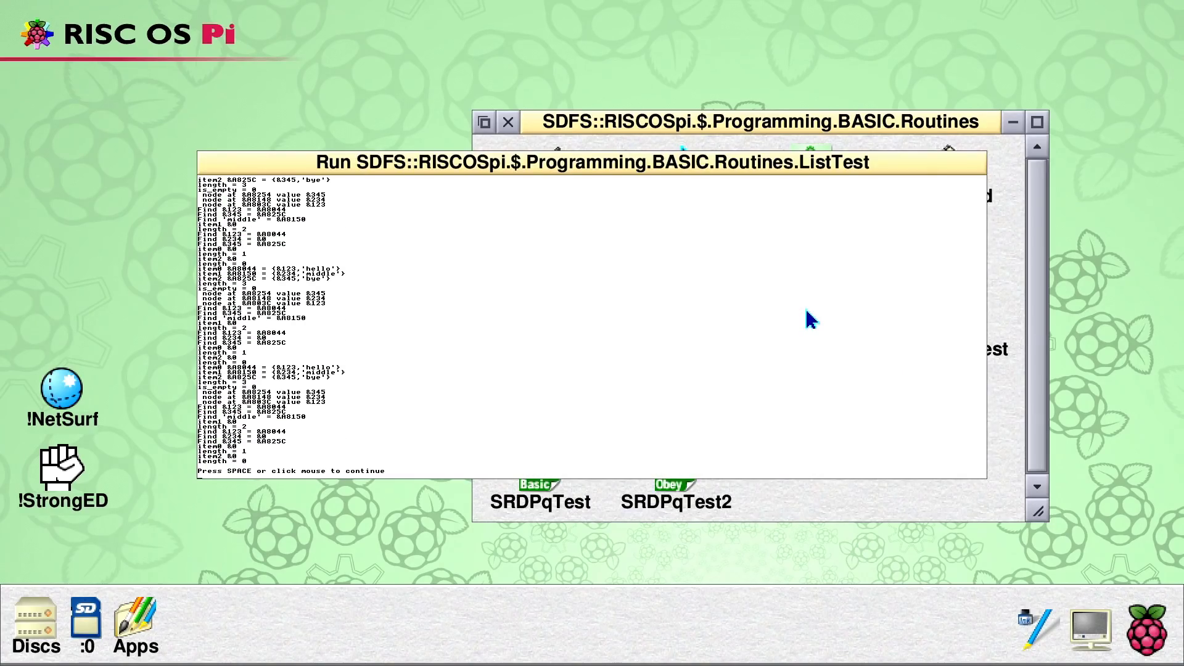
click(811, 319)
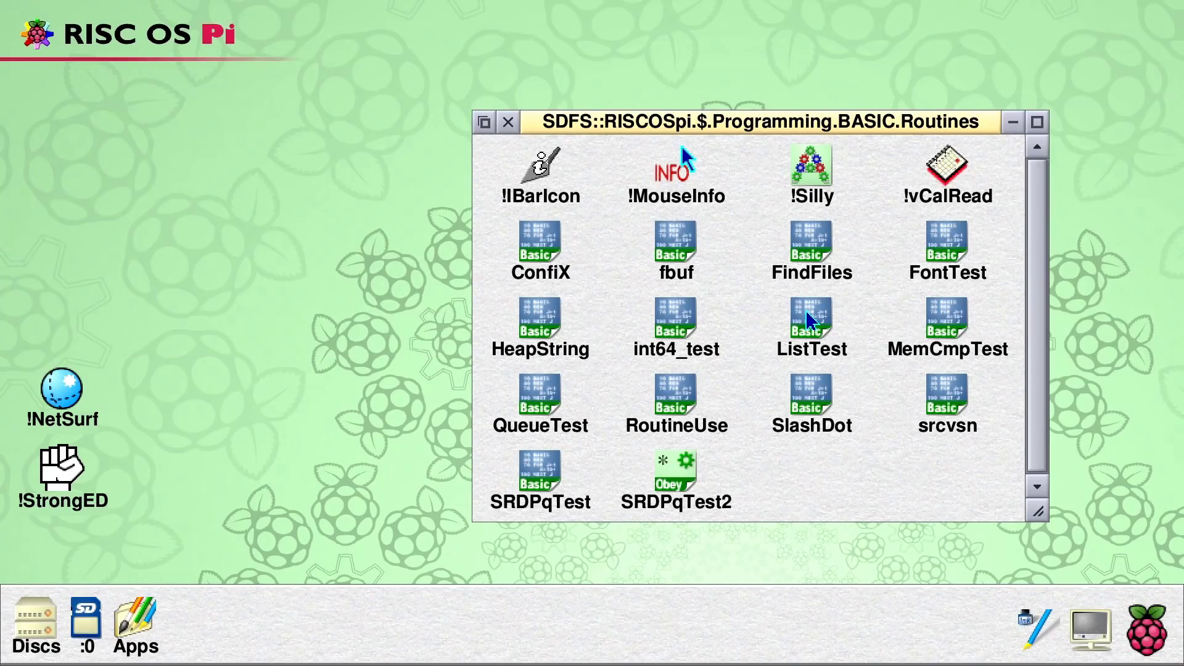
double_click(948, 238)
click(845, 285)
Step: Create a new BASIC file from Edit's icon-bar menu and move its window up and left
middle_click(1028, 625)
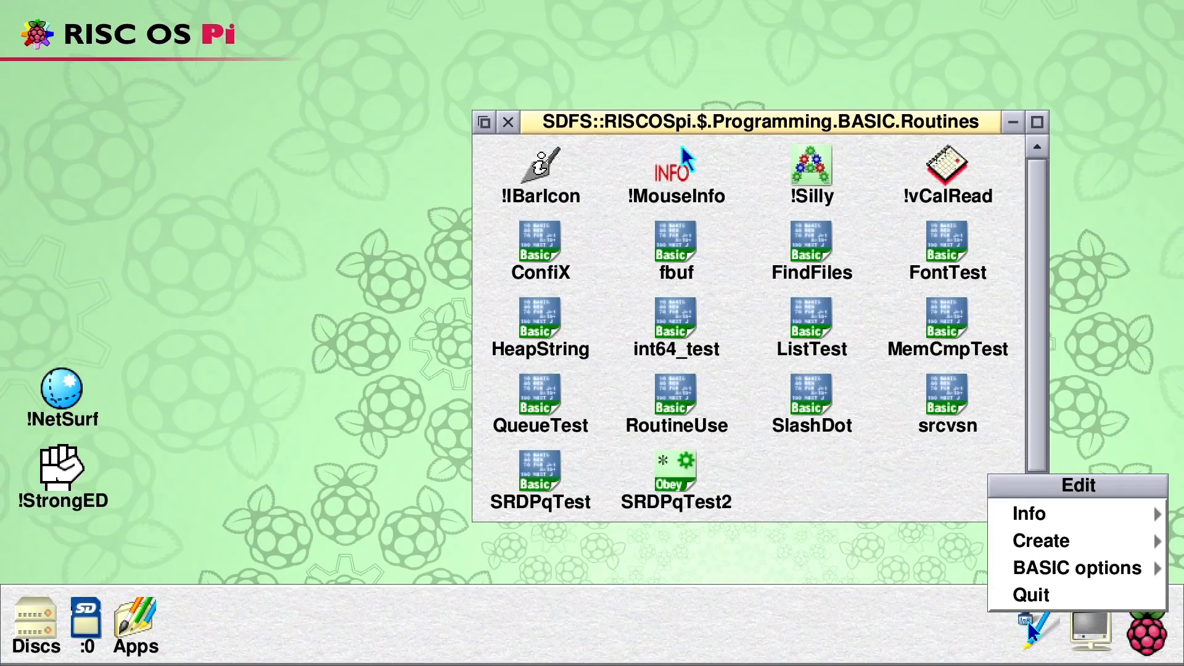
mouse_move(1052, 546)
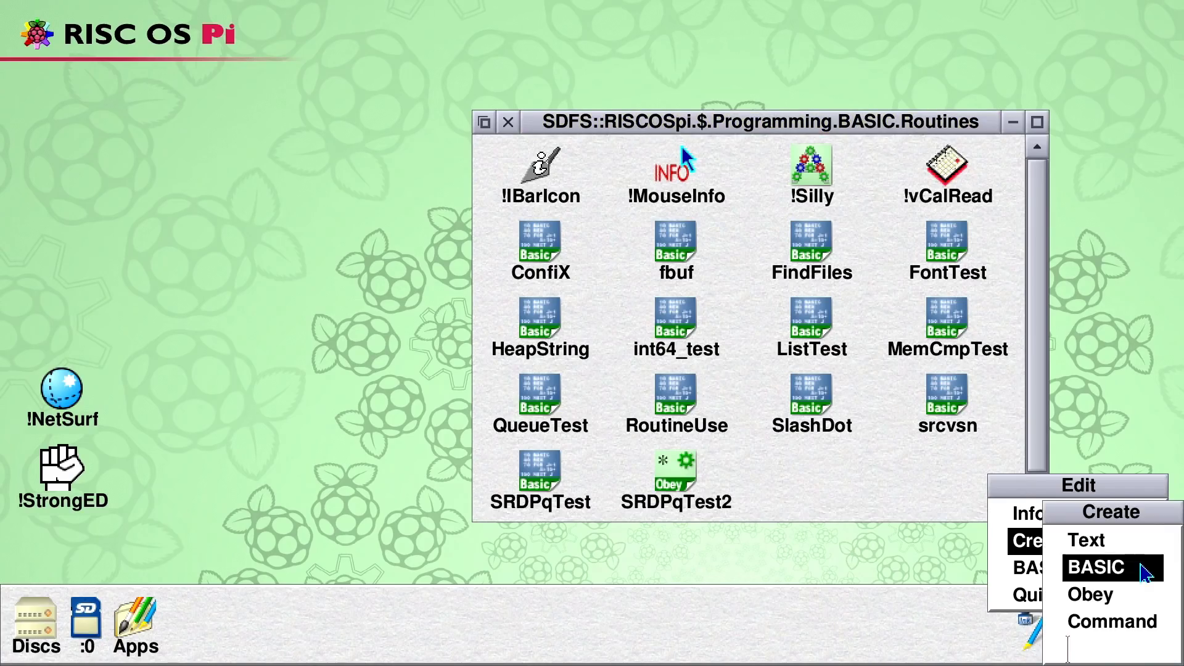
click(1146, 572)
drag(479, 191, 401, 151)
Step: Type the lines REM: Printing Hello, FOR VAR=1 TO 20, PRINT "Hello World", NEXT VAR, END
click(306, 212)
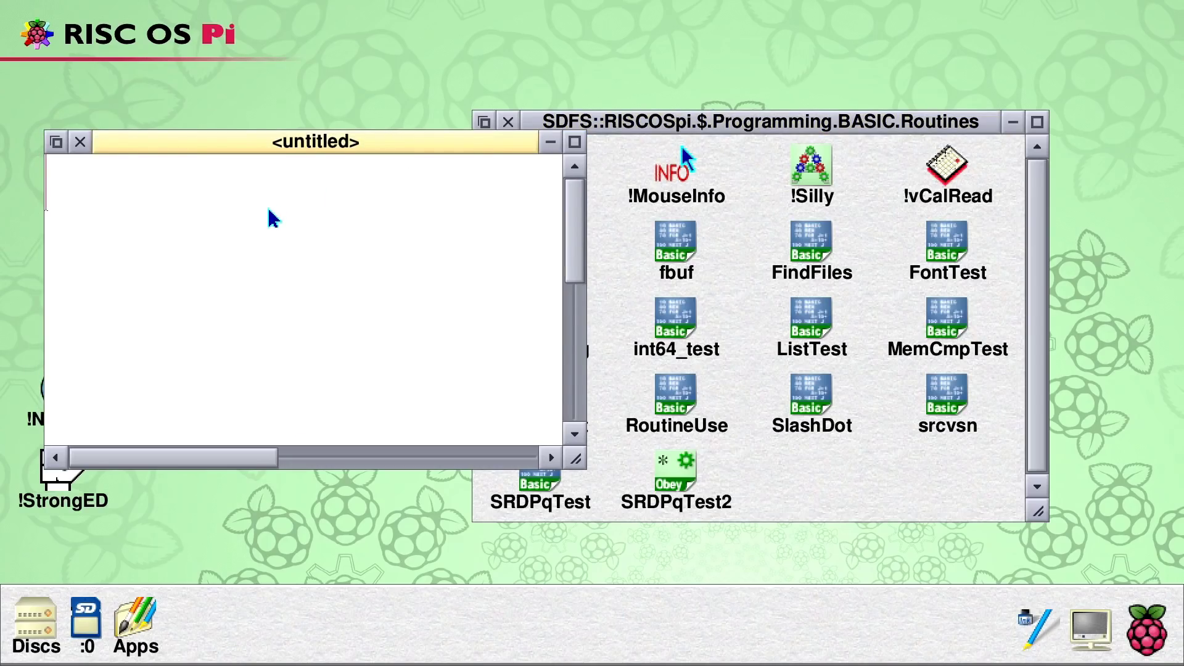
text(REM)
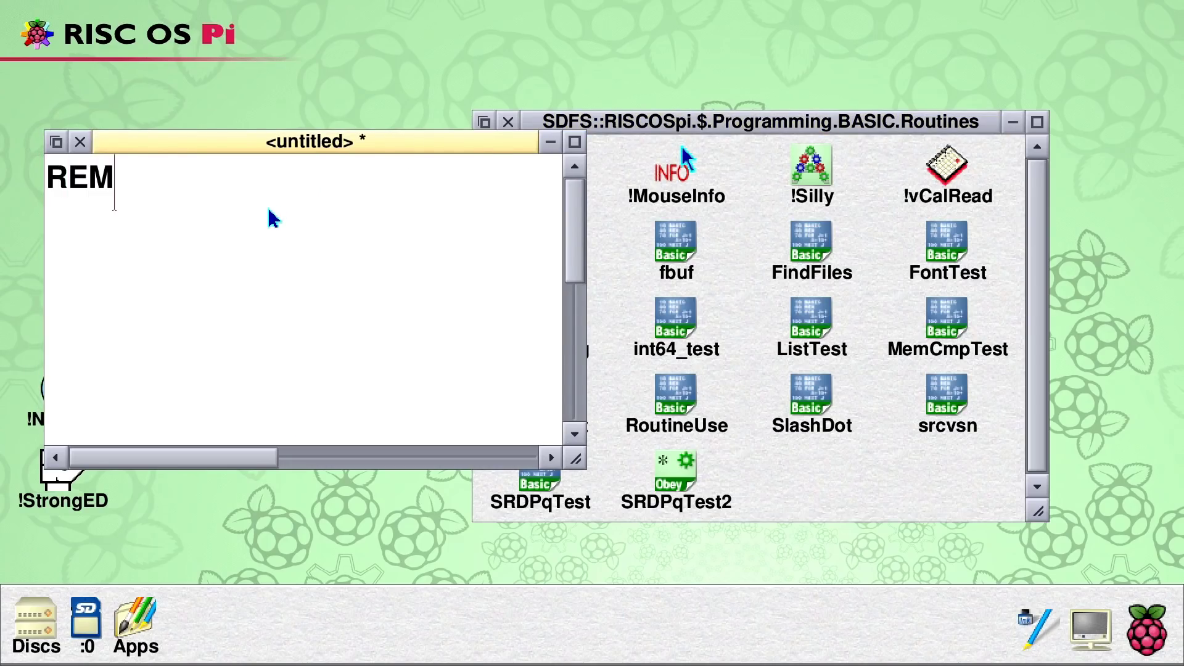
text(: Printing Hello)
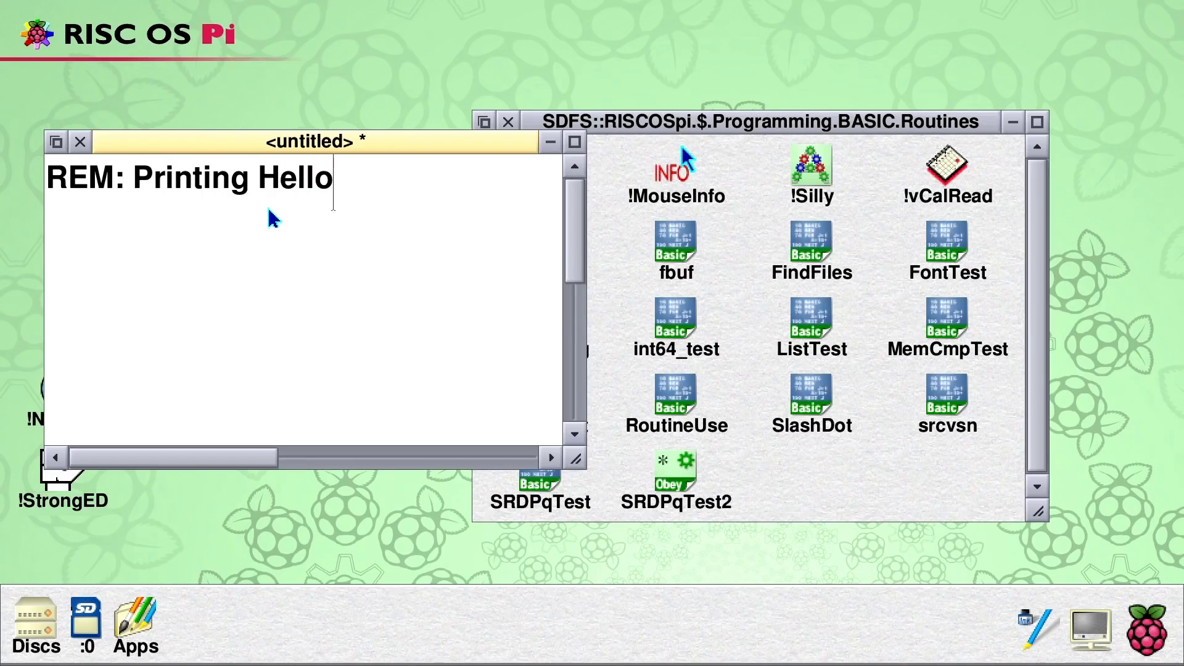
key(Return)
text(FOR VAR)
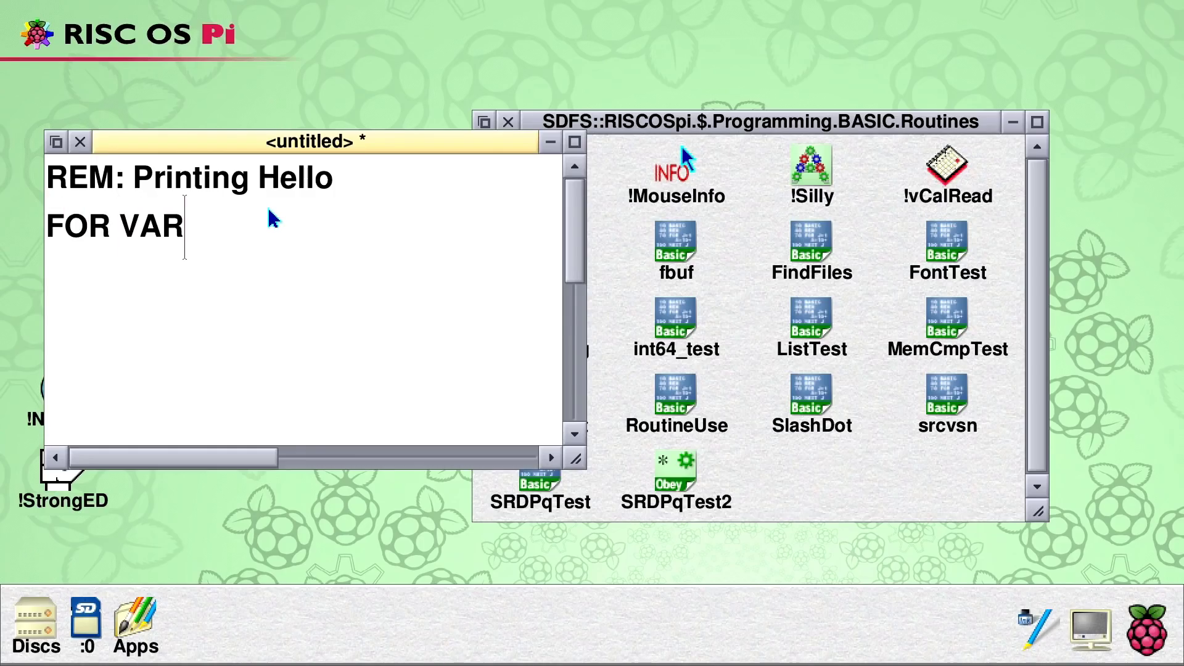
text(=1 TO 20)
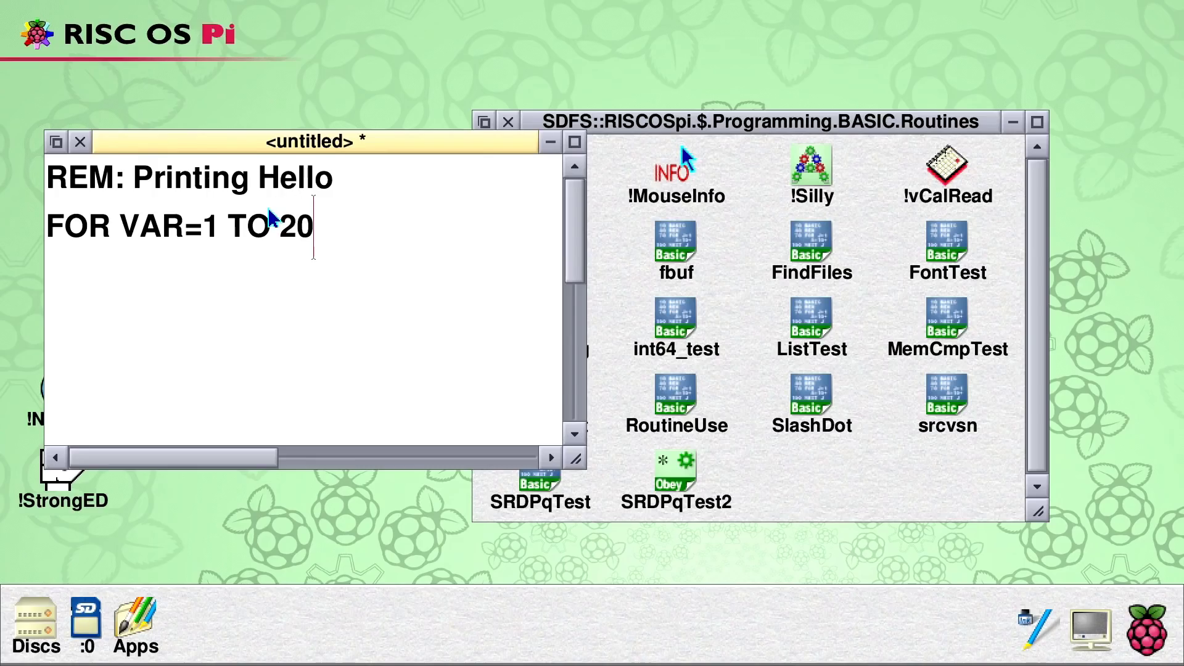
key(Return)
text(PRINT ")
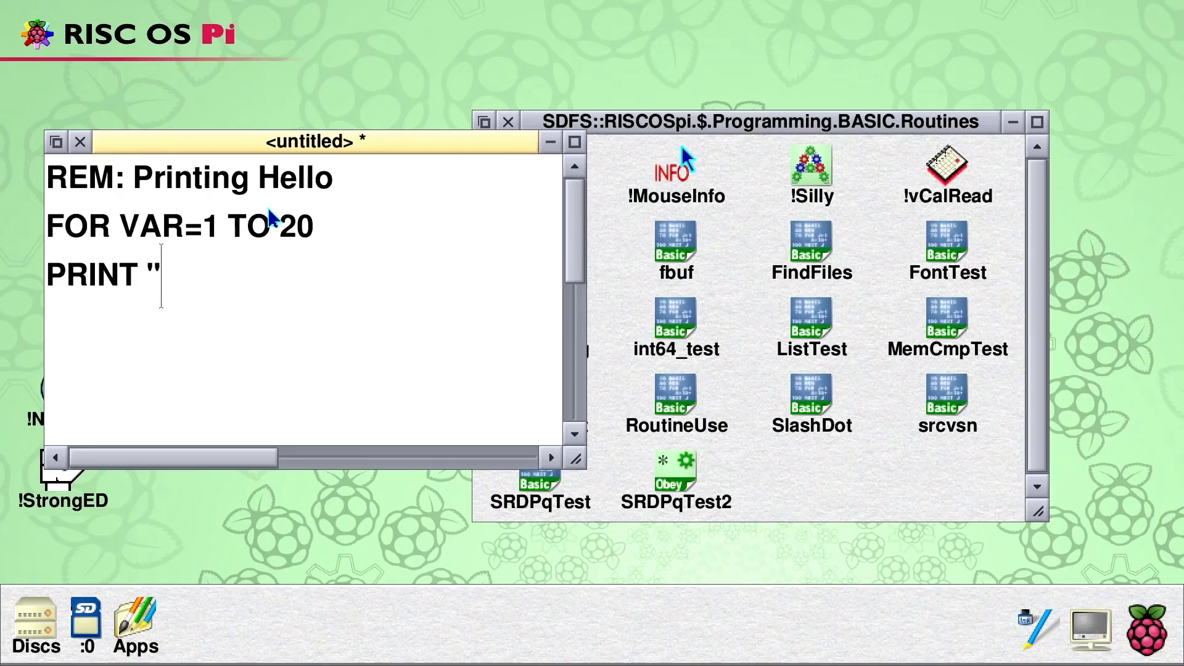
text(Hello World)
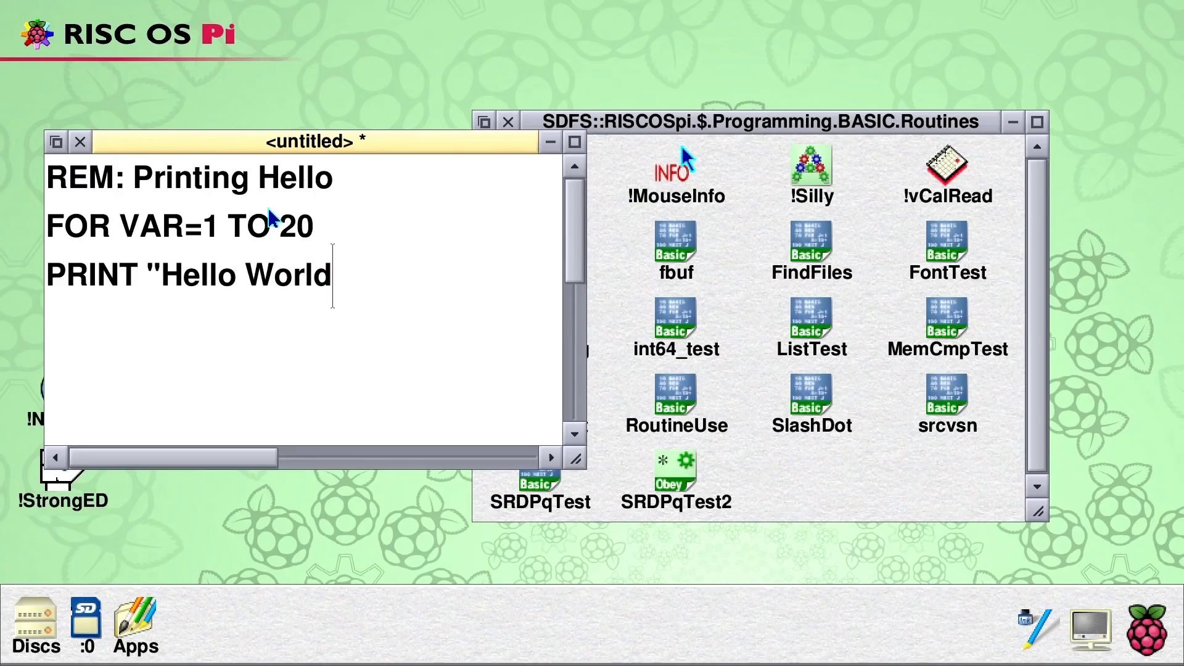
text(")
key(Return)
text(NEXY)
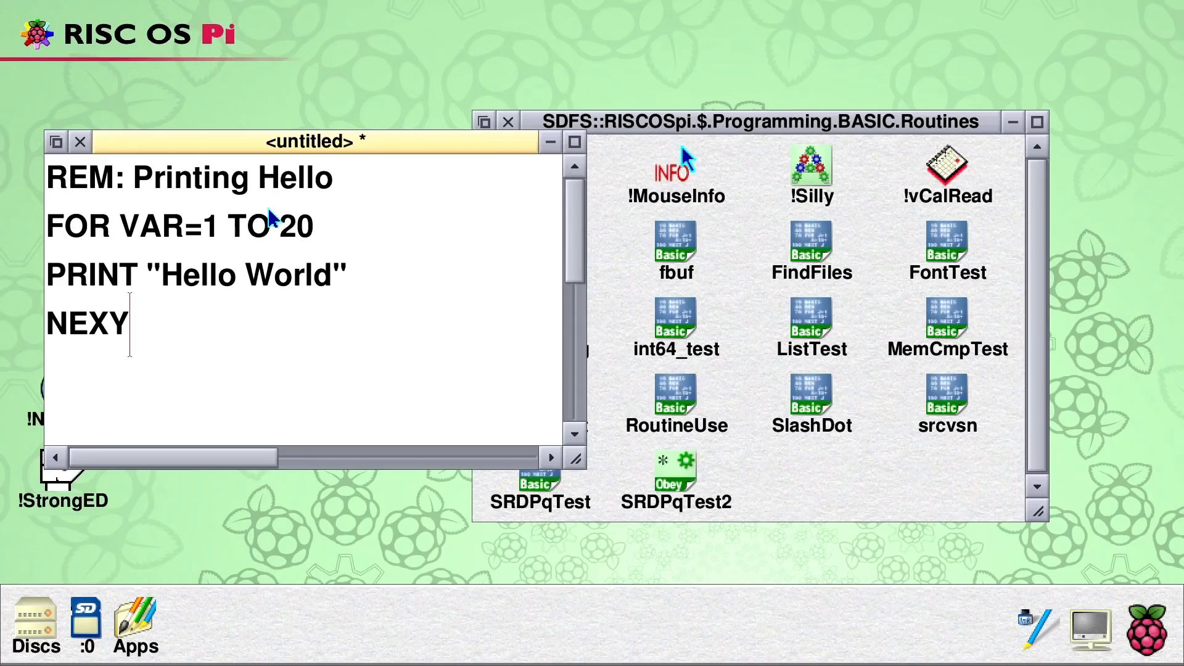
key(BackSpace)
text(T VAR)
key(Return)
text(END)
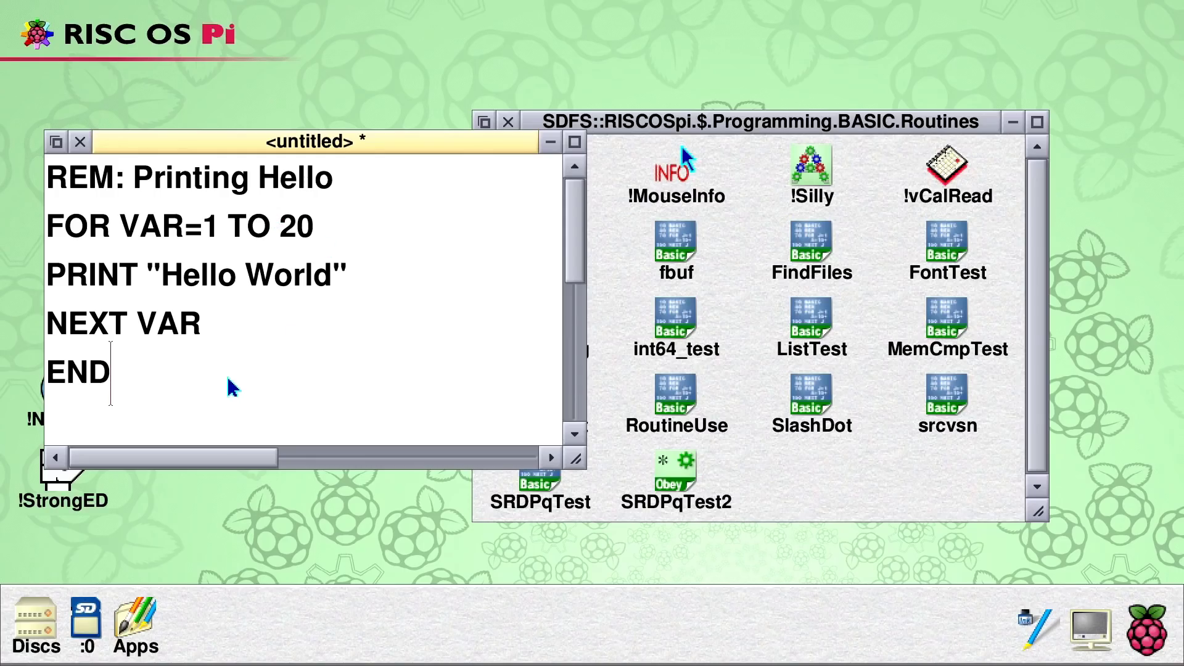
Step: Rename the file to Hello_Code and drag its save icon into the Routines folder
middle_click(264, 339)
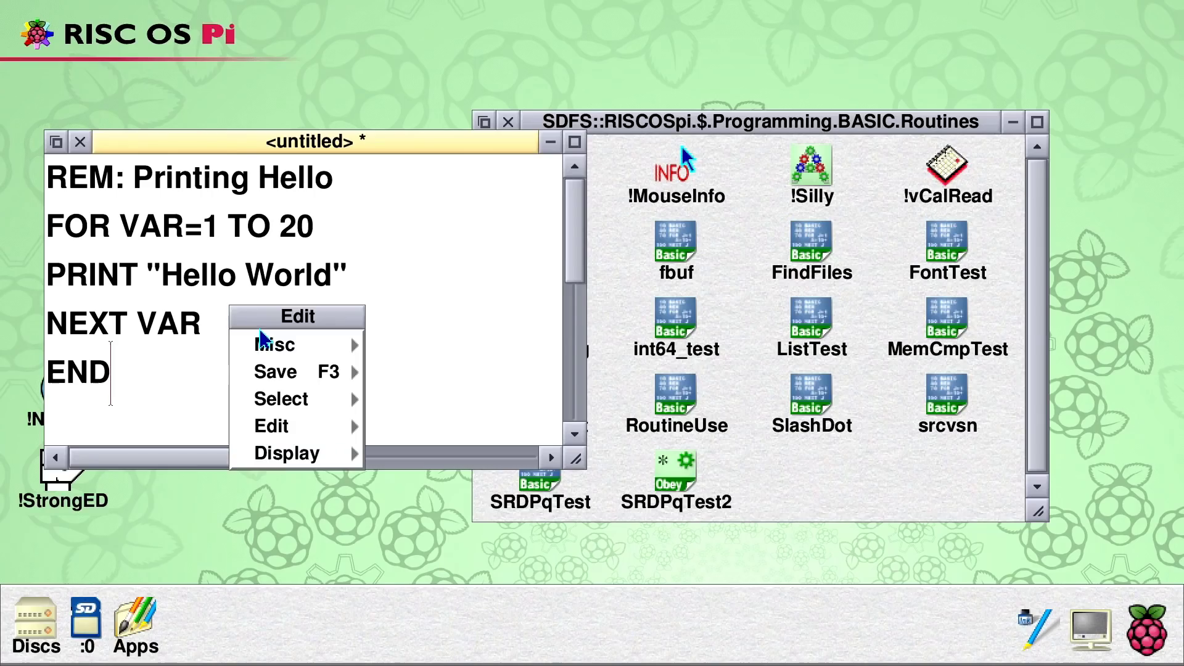
mouse_move(362, 373)
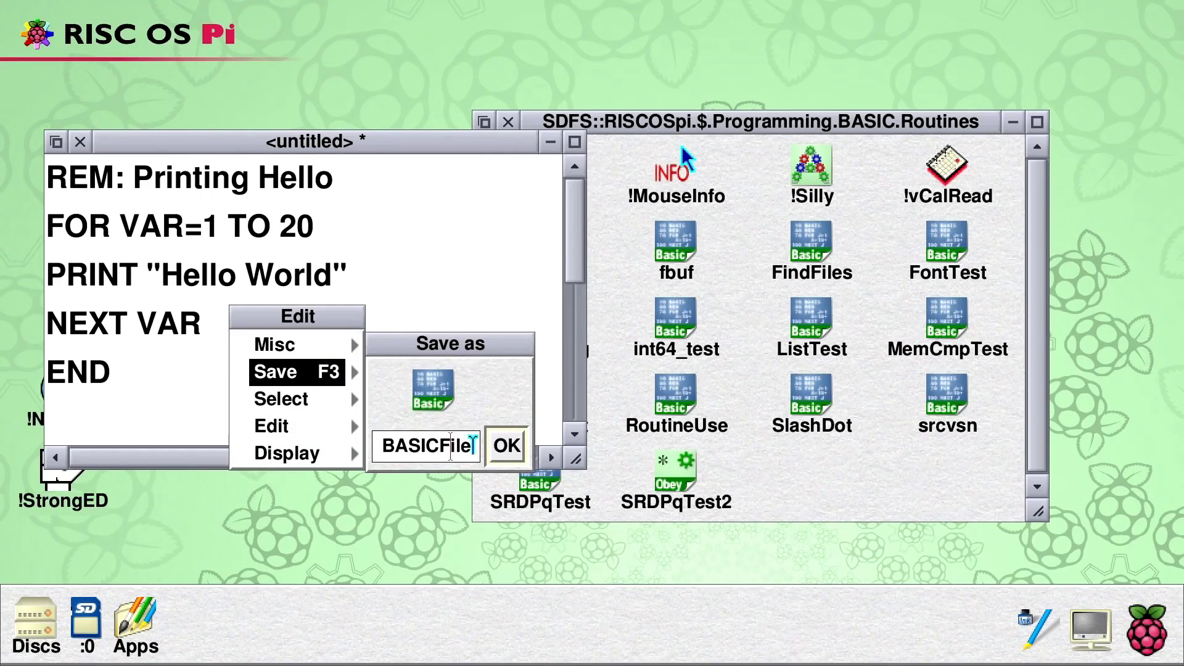
key(BackSpace)
key(BackSpace)
key(BackSpace)
key(BackSpace)
key(BackSpace)
key(BackSpace)
key(BackSpace)
key(BackSpace)
key(BackSpace)
text(Hello_Code)
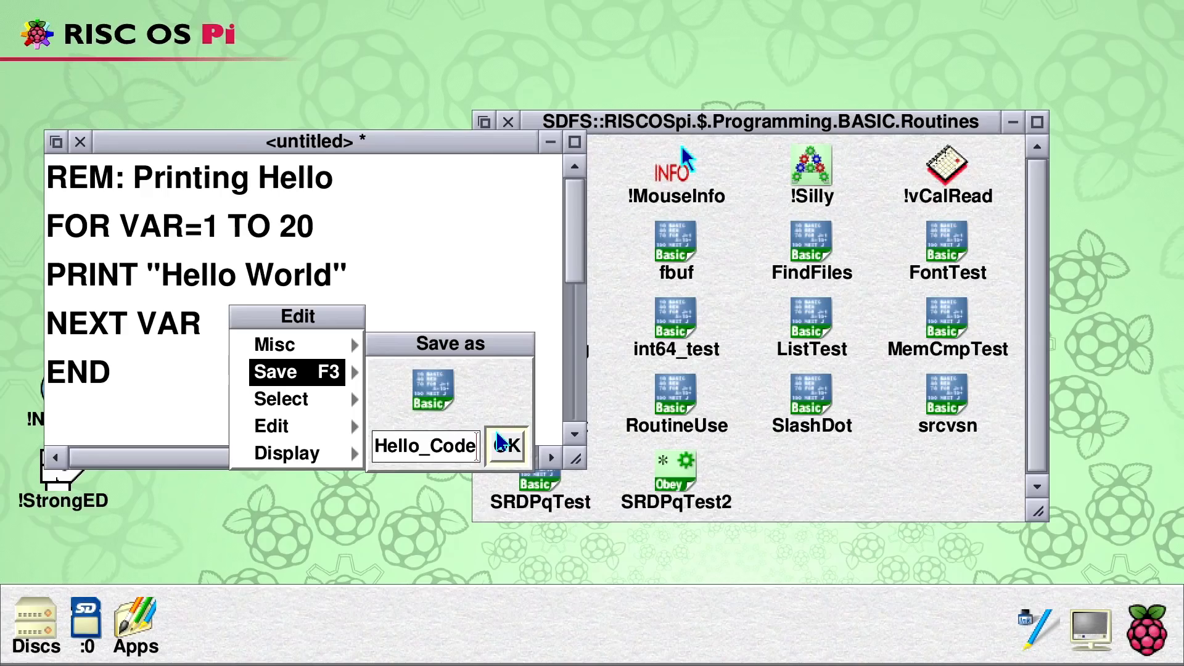
click(500, 442)
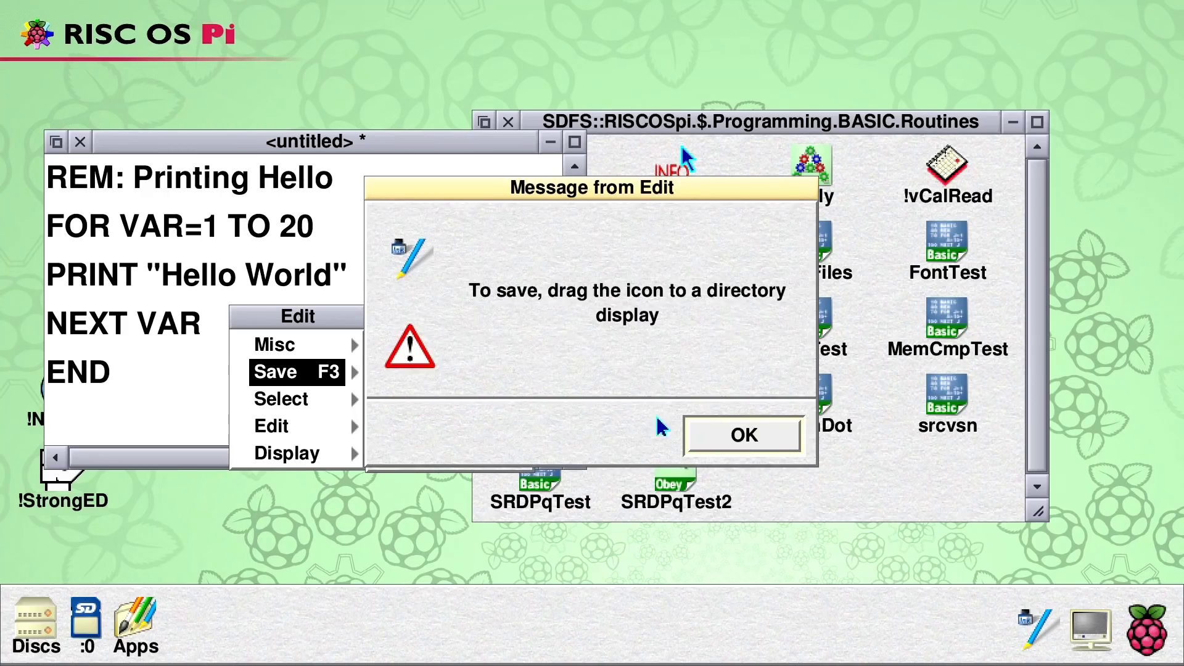
click(741, 433)
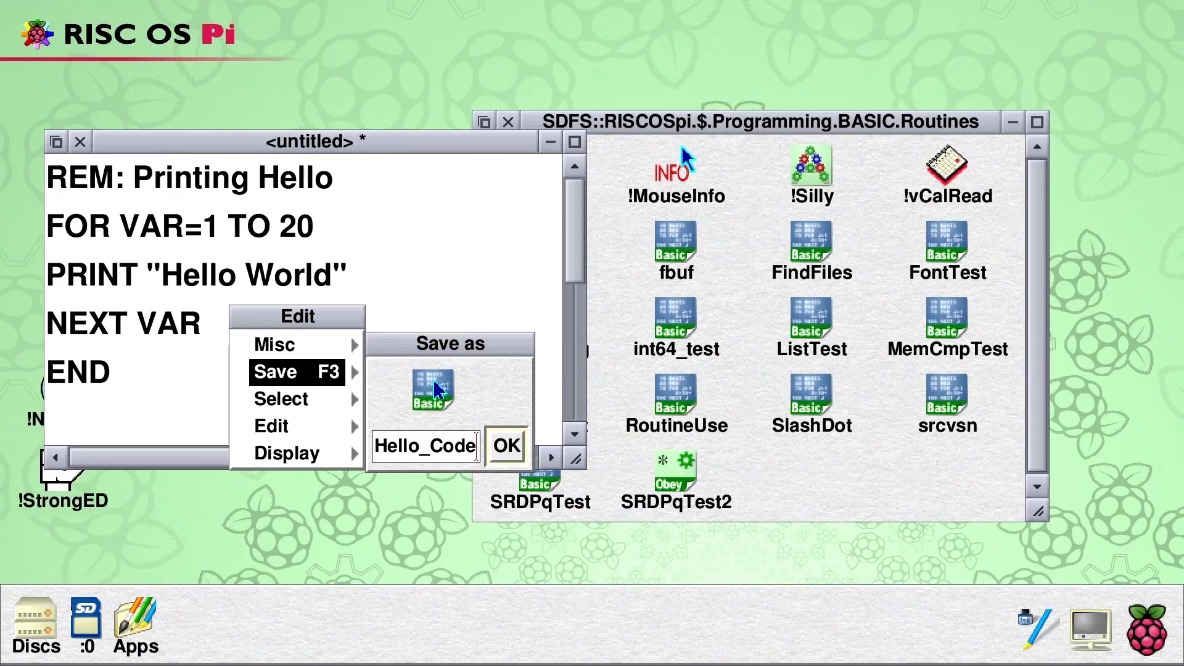
drag(436, 390, 840, 461)
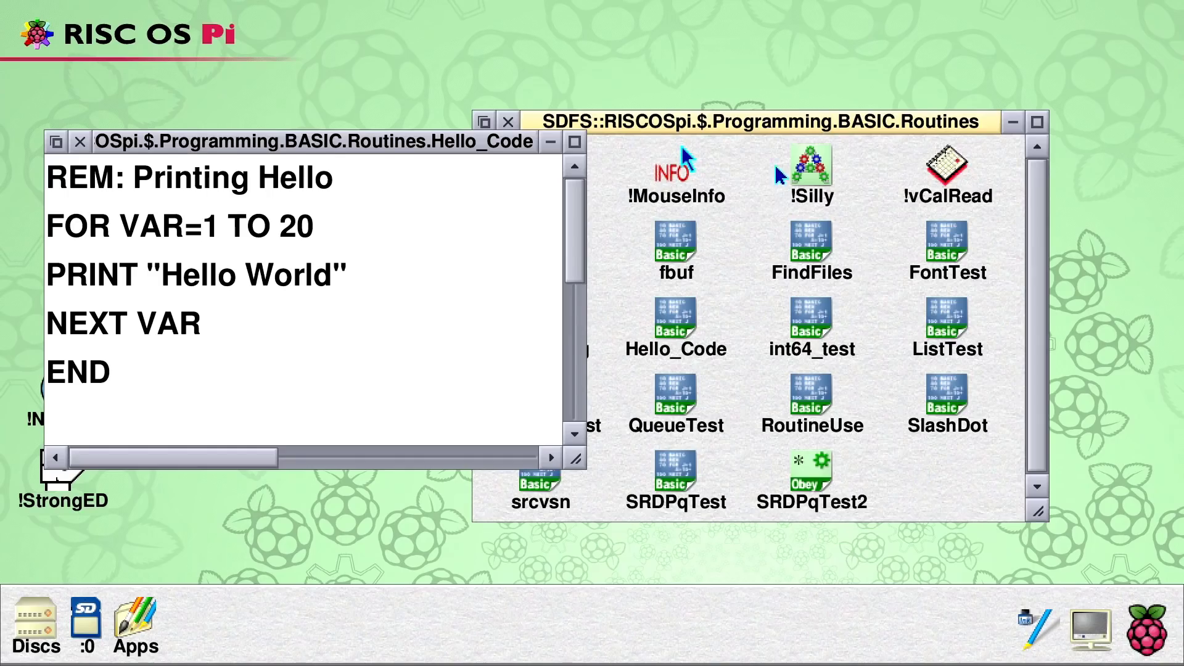
Step: Run Hello_Code from the Routines window, printing Hello World 20 times, then close its output
click(758, 128)
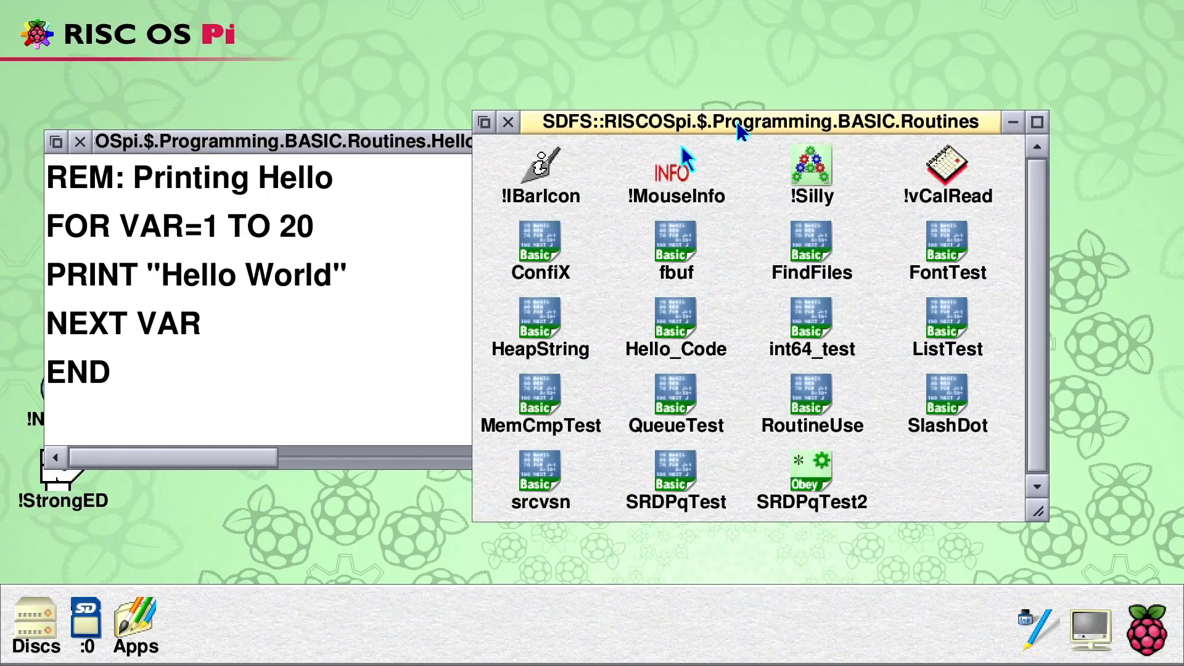
double_click(663, 321)
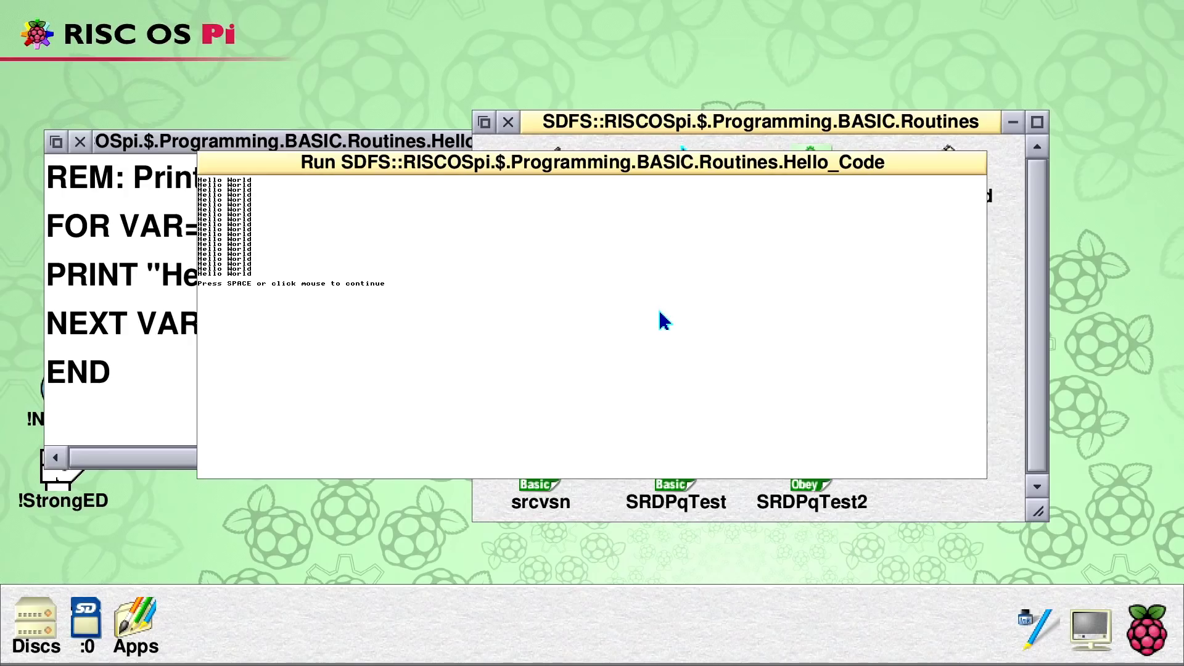
click(659, 319)
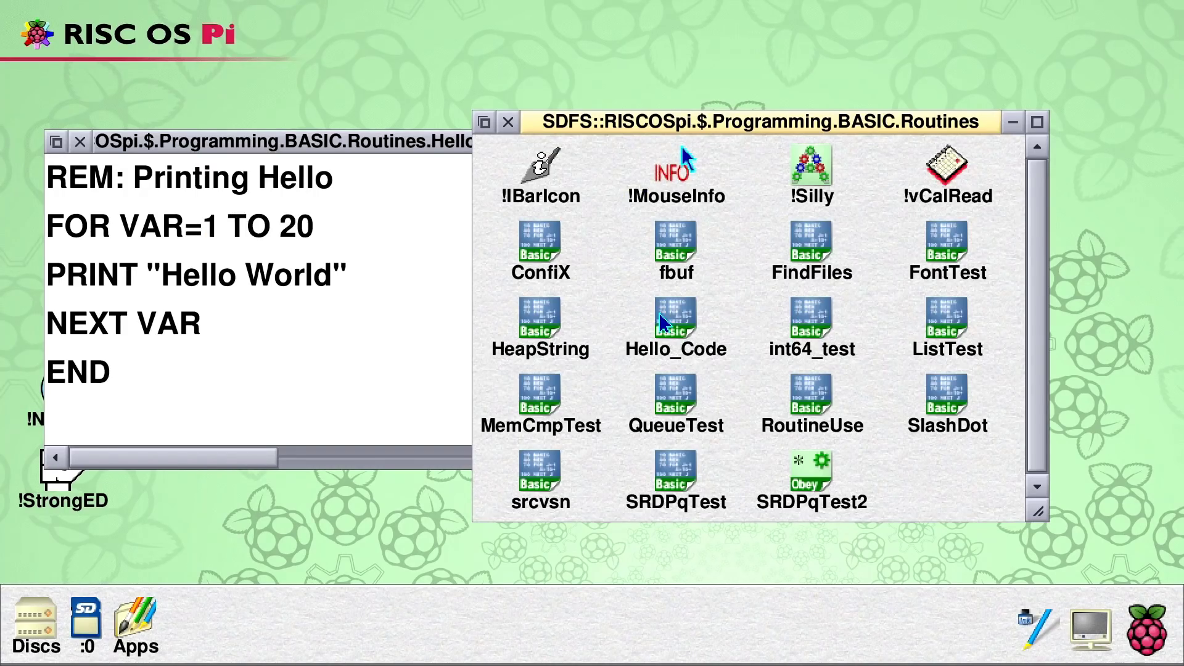